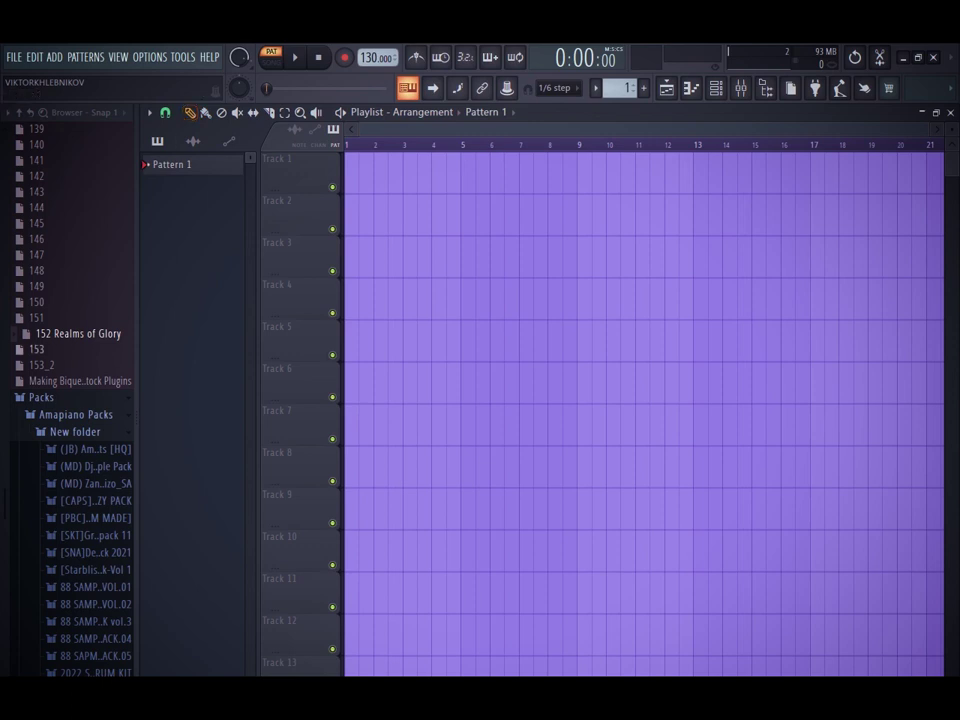
# Step: Collapse the My projects folder in the browser and show the channel rack
pyautogui.scroll(10, 70, 400)
pyautogui.click(55, 333)
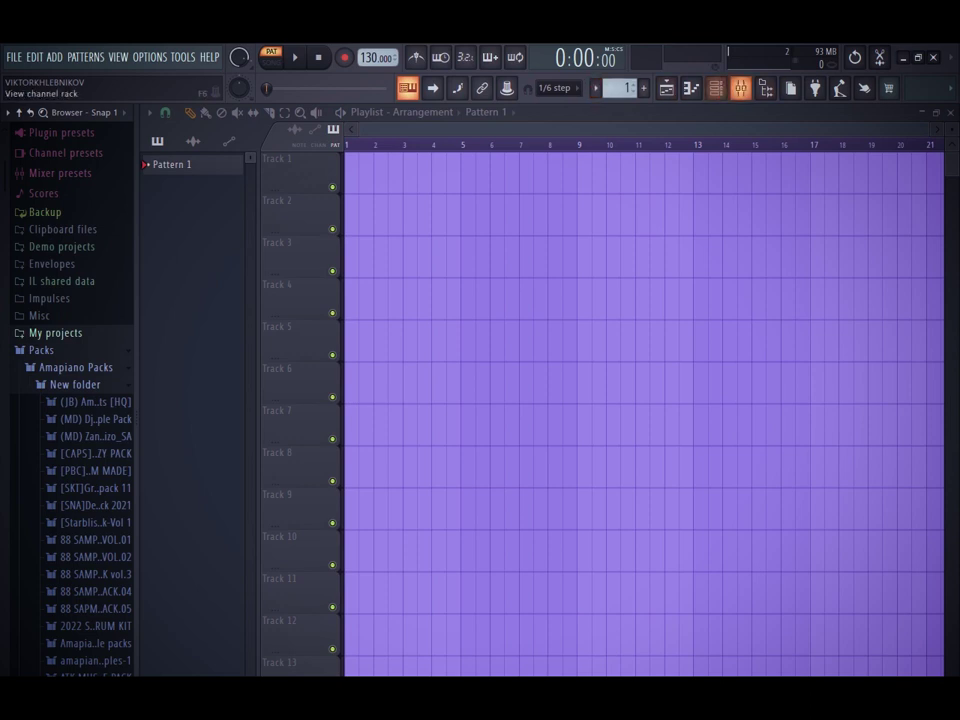
pyautogui.click(716, 88)
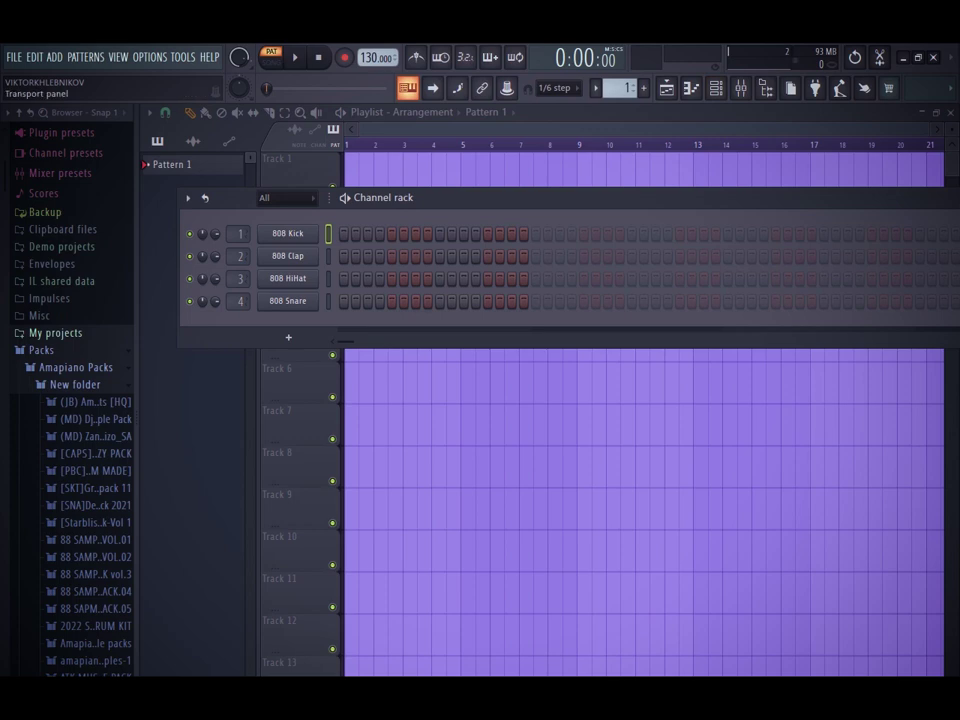
# Step: Apply the "Default (hint above menu)" factory preset to the toolbar layout
pyautogui.rightClick(374, 70)
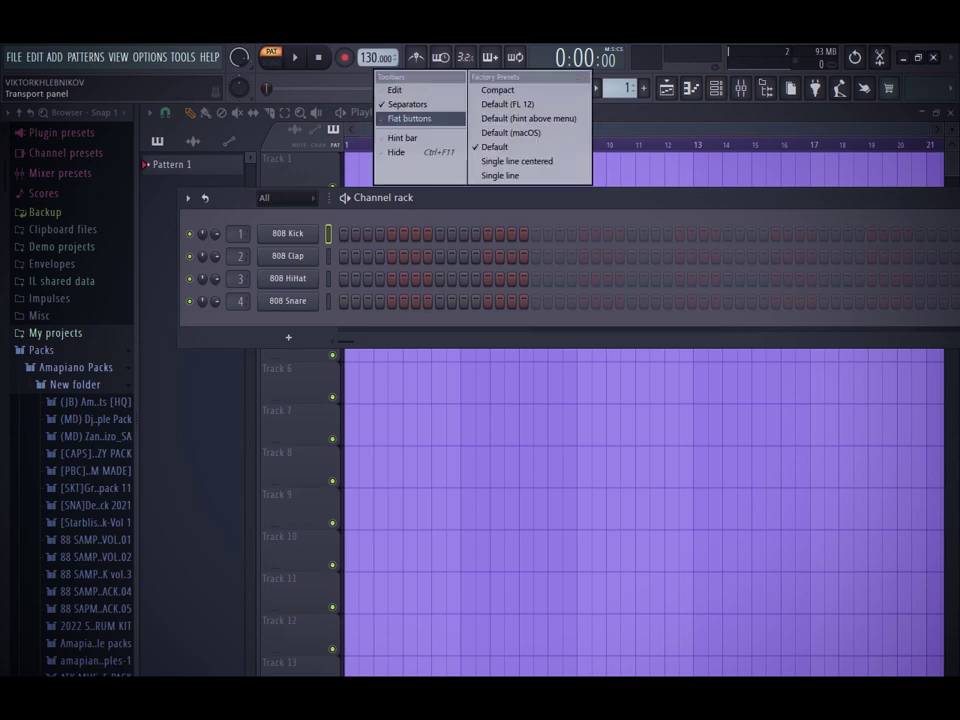
pyautogui.click(528, 118)
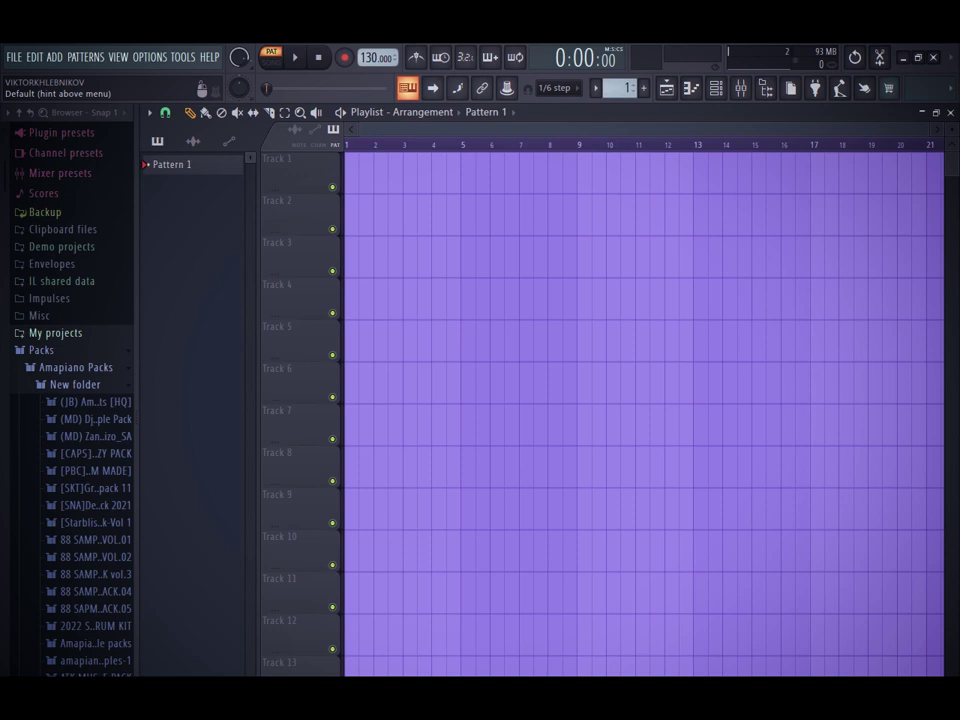
pyautogui.moveTo(398, 129)
pyautogui.mouseDown()
pyautogui.moveTo(613, 129)
pyautogui.moveTo(390, 129)
pyautogui.mouseUp()
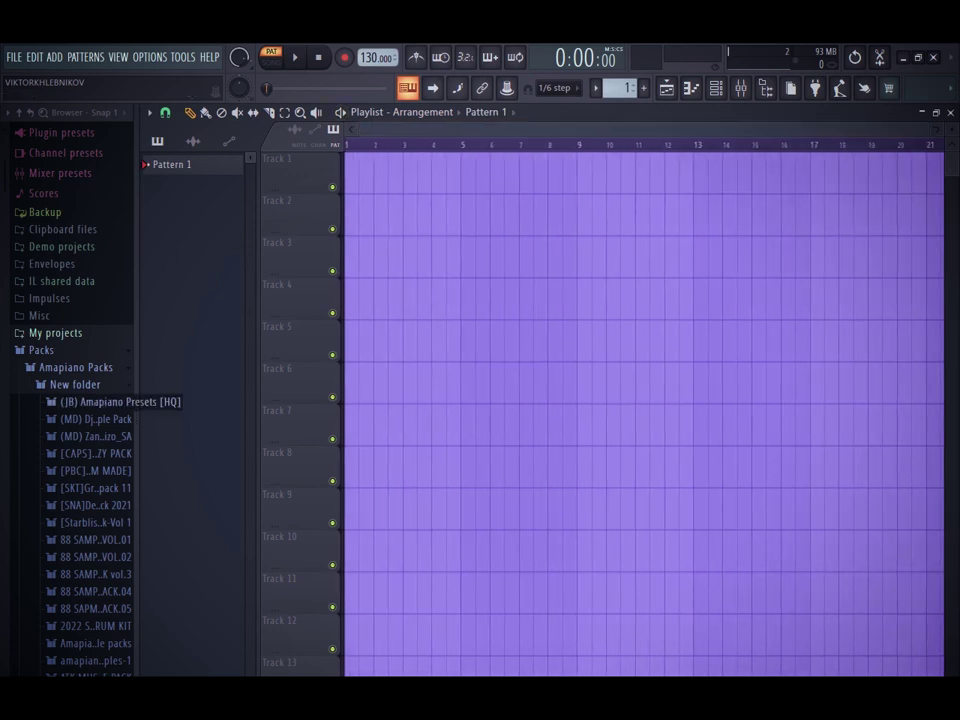
# Step: Show the channel rack, set the pattern length to 128 steps (8 bars), and bring its channel names back into view
pyautogui.click(715, 88)
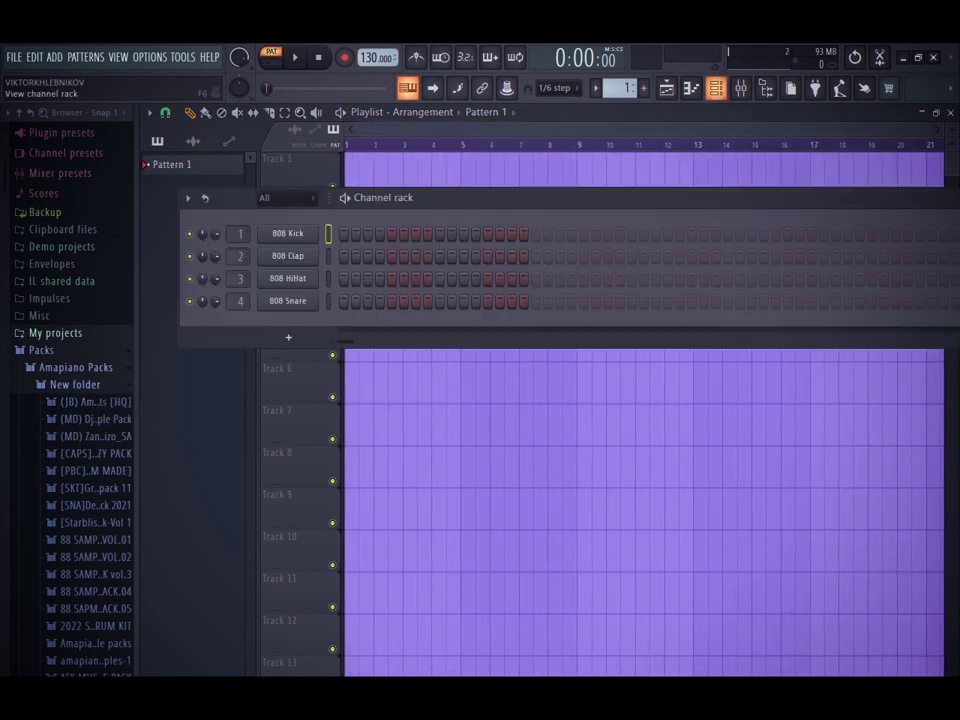
pyautogui.moveTo(400, 197); pyautogui.dragTo(12, 210)
pyautogui.moveTo(700, 210); pyautogui.dragTo(401, 205)
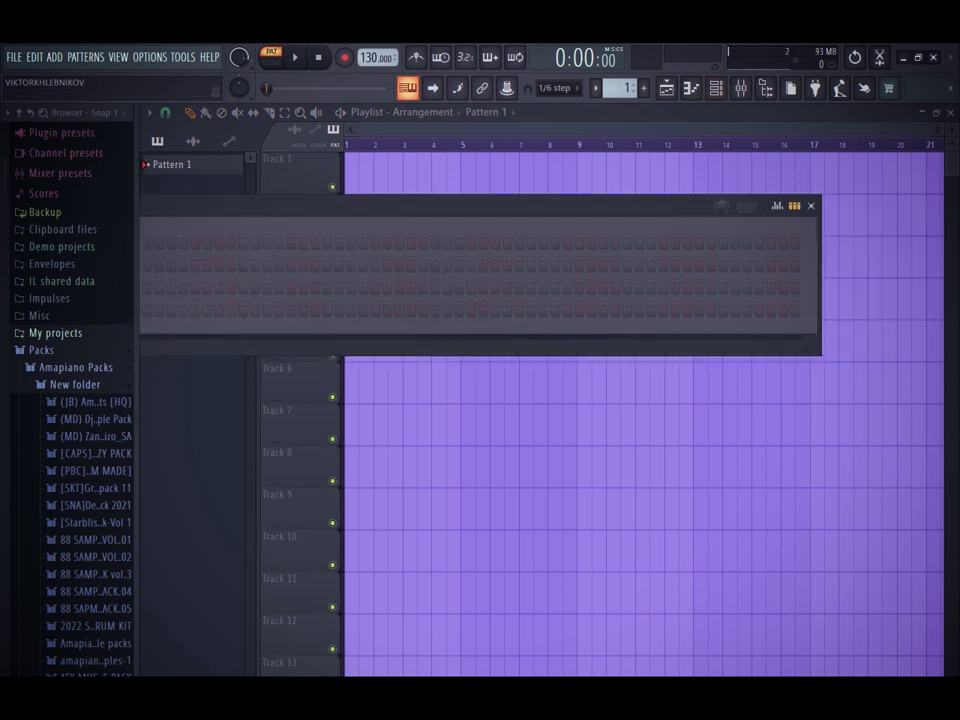
pyautogui.click(752, 206)
pyautogui.click(786, 301)
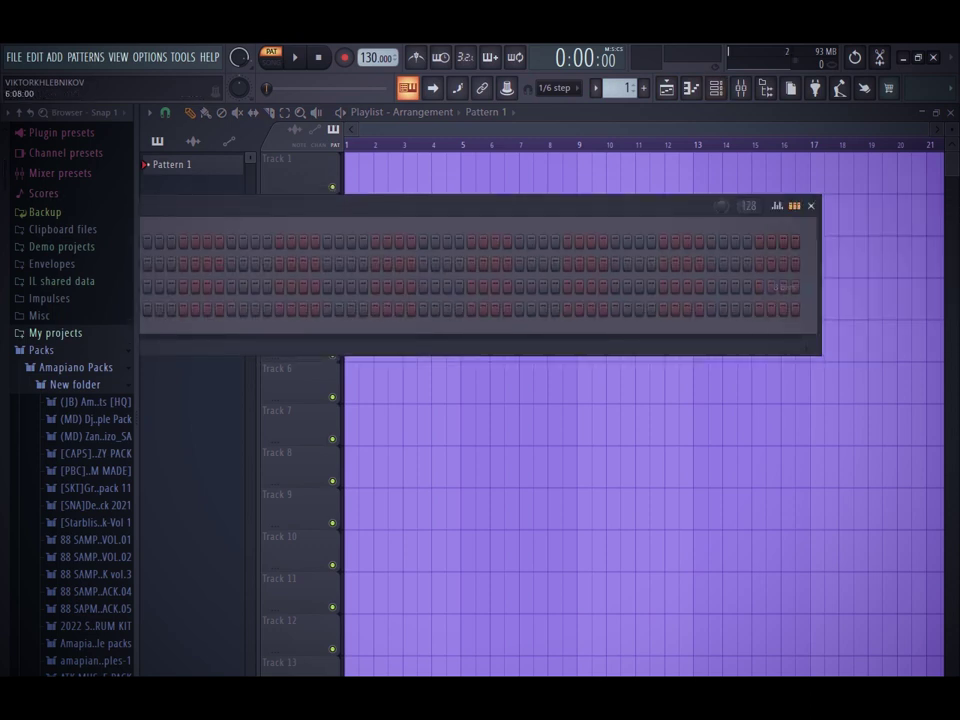
pyautogui.moveTo(142, 208); pyautogui.dragTo(422, 219)
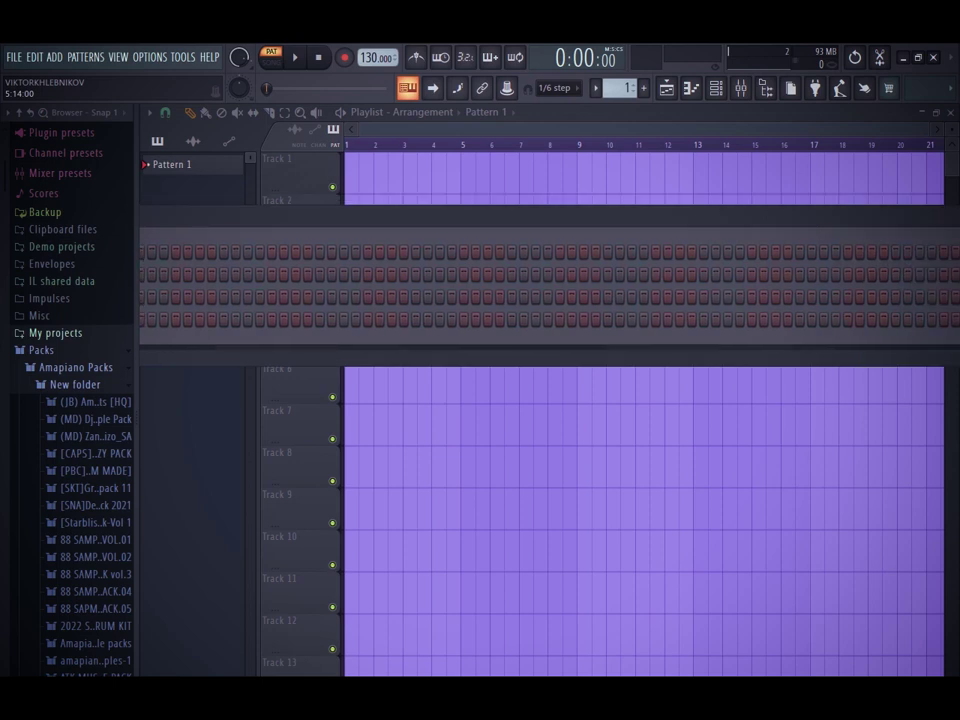
pyautogui.moveTo(300, 216); pyautogui.dragTo(388, 225)
pyautogui.moveTo(300, 225); pyautogui.dragTo(601, 230)
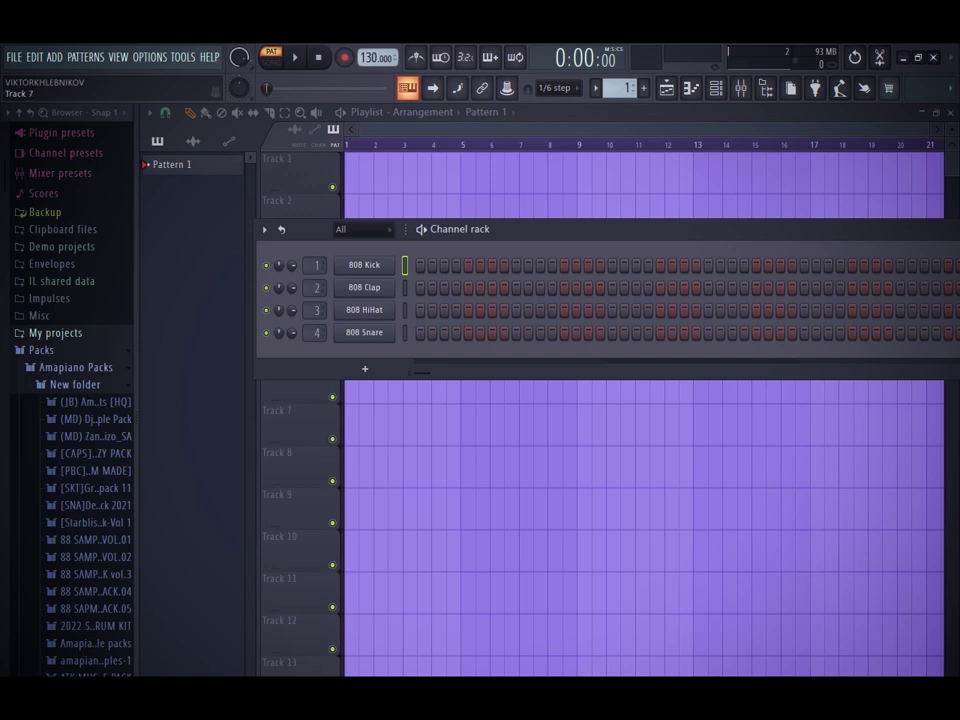
# Step: Find the NDS Drumloop_5(8) sample in the packs and audition it on step 1 of the channel rack
pyautogui.scroll(-5, 70, 400)
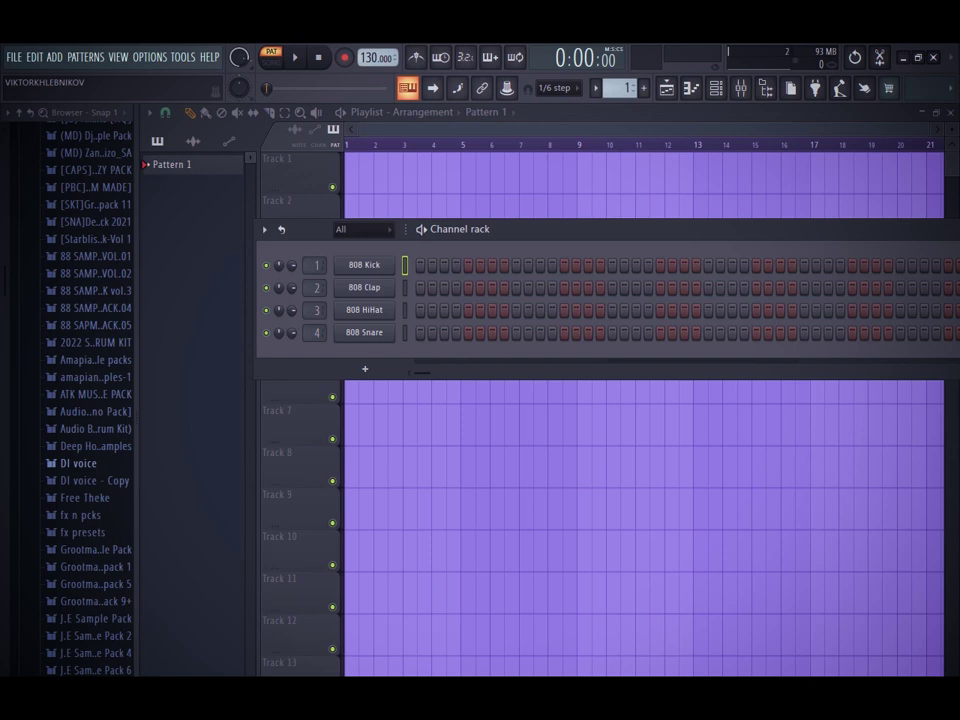
pyautogui.scroll(2, 70, 400)
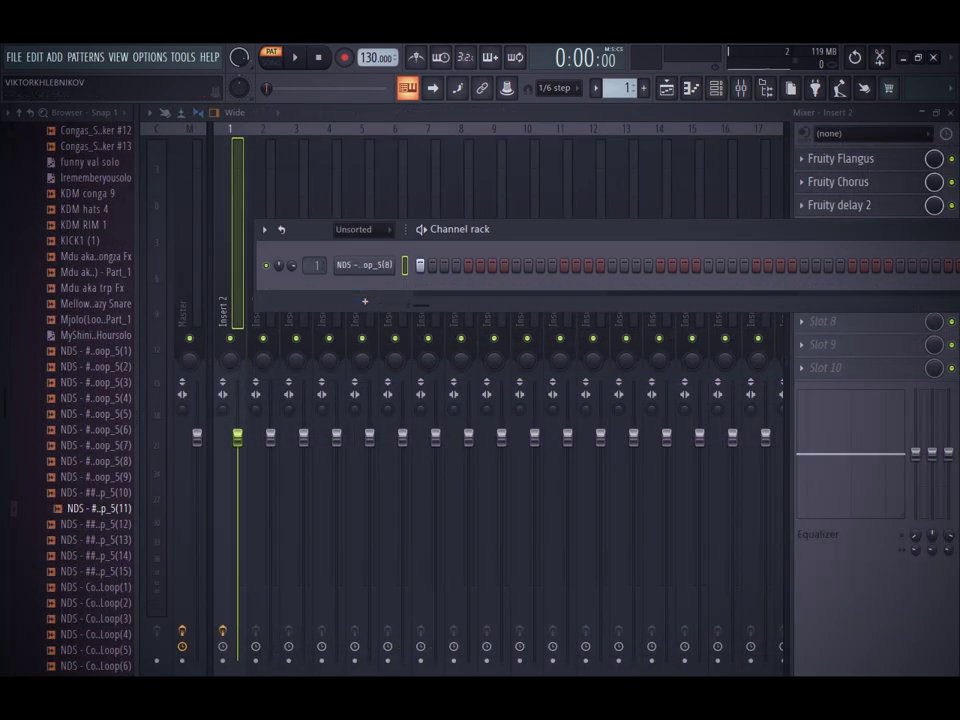
pyautogui.rightClick(366, 265)
pyautogui.click(430, 266)
pyautogui.press('space')
pyautogui.press('space')
pyautogui.press('F6')
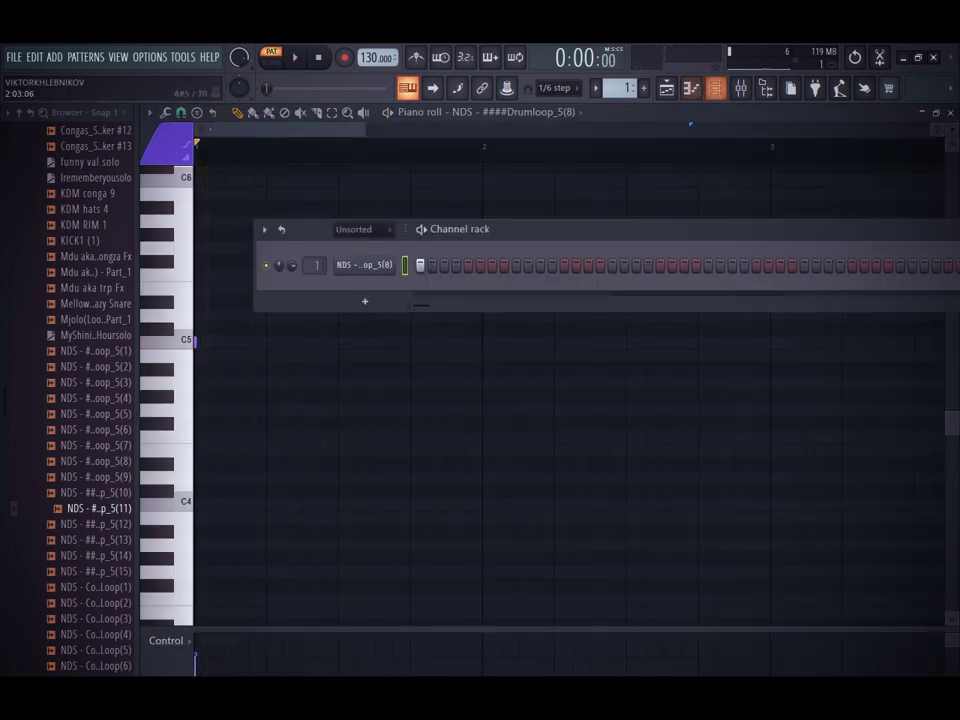
# Step: Preview the NDS conga loops and add NDS - Conga Loop(2) to the channel rack as a second channel
pyautogui.scroll(-6, 100, 450)
pyautogui.click(100, 288)
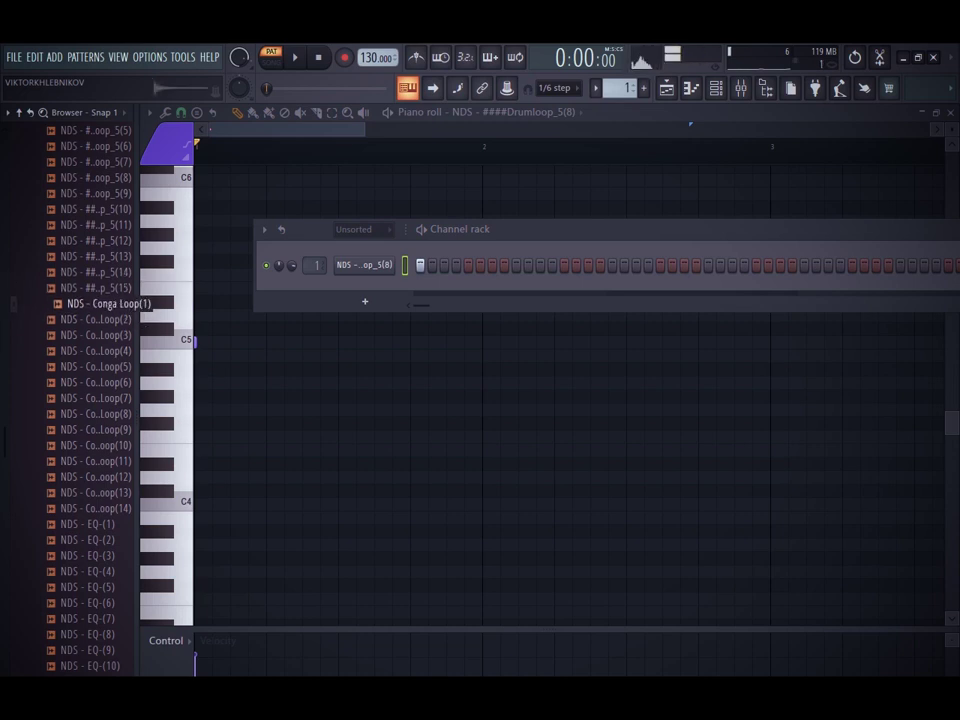
pyautogui.moveTo(220, 338); pyautogui.dragTo(100, 319)
pyautogui.moveTo(352, 316); pyautogui.dragTo(345, 290)
pyautogui.press('space')
# Step: Place Conga Loop(2) hits on steps 5 and 9 and audition the pattern
pyautogui.click(516, 288)
pyautogui.rightClick(456, 288)
pyautogui.press('space')
pyautogui.press('space')
pyautogui.click(468, 288)
pyautogui.press('space')
pyautogui.press('space')
# Step: Set the channel rack's main swing to 74% and bring the channel names back into view
pyautogui.moveTo(600, 229); pyautogui.dragTo(269, 235)
pyautogui.press('space')
pyautogui.press('space')
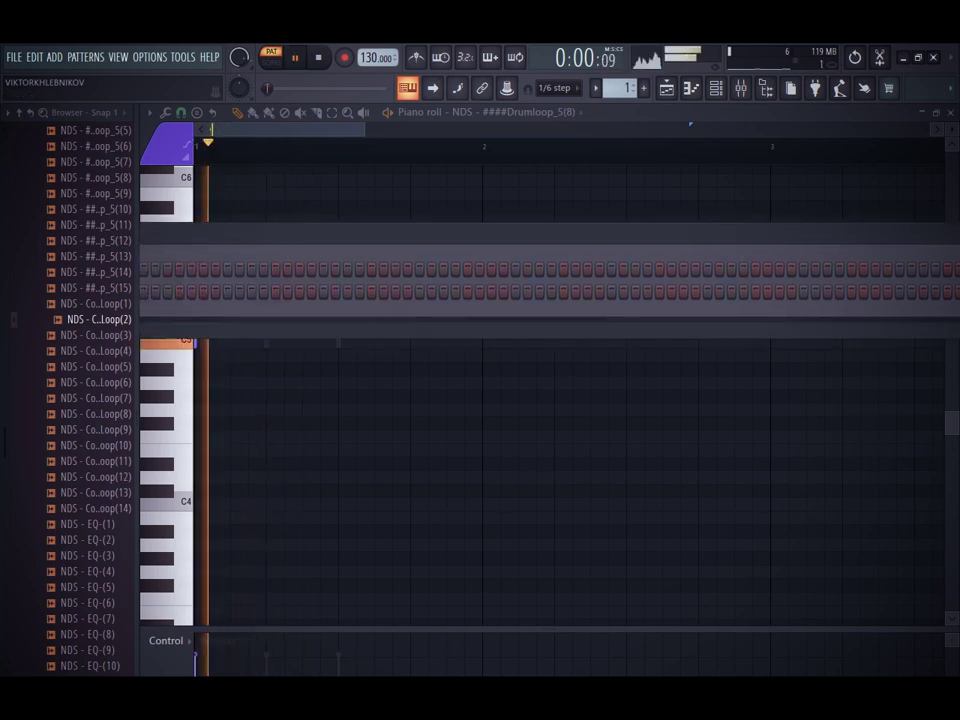
pyautogui.press('space')
pyautogui.moveTo(640, 235); pyautogui.dragTo(250, 273)
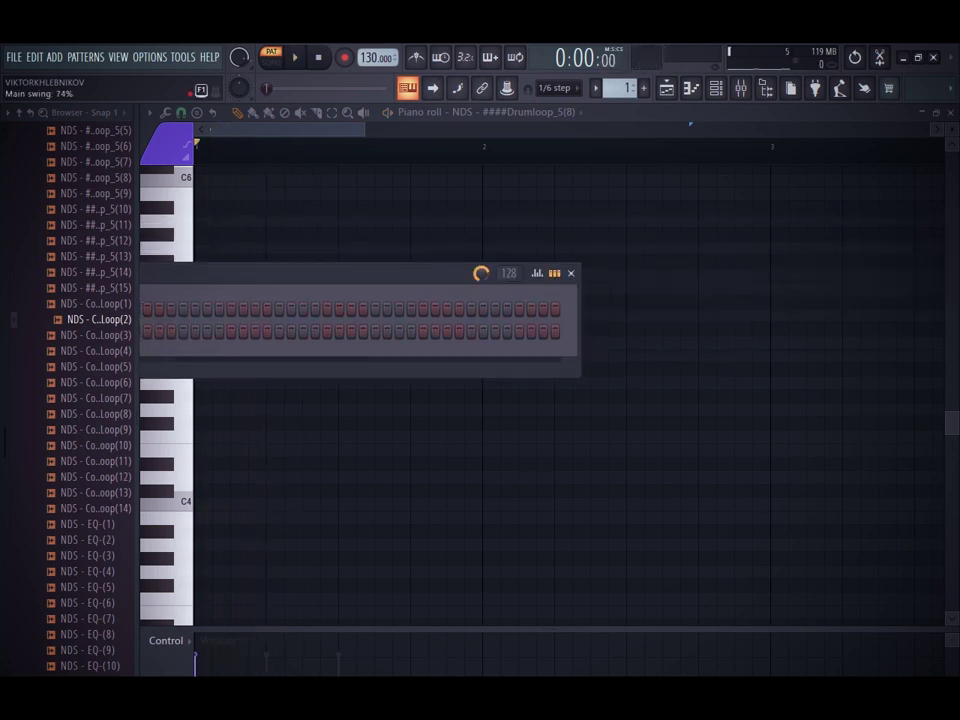
pyautogui.moveTo(400, 273); pyautogui.dragTo(740, 289)
pyautogui.moveTo(165, 289); pyautogui.dragTo(920, 293)
pyautogui.press('space')
pyautogui.moveTo(230, 293); pyautogui.dragTo(416, 288)
# Step: Remove the Conga Loop(2) hit on step 9 and play the pattern back
pyautogui.press('space')
pyautogui.press('space')
pyautogui.rightClick(411, 347)
pyautogui.press('space')
pyautogui.press('space')
pyautogui.press('space')
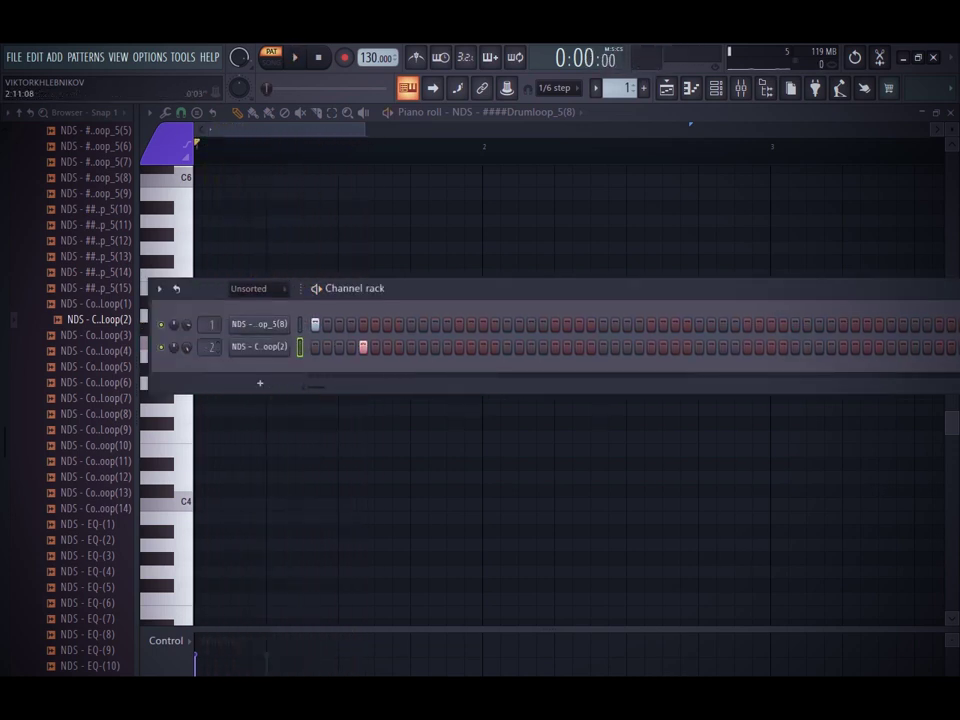
# Step: Load the saved mixer track state PERCATION 2 onto mixer Insert 2 and show the channel rack again
pyautogui.click(740, 88)
pyautogui.rightClick(265, 240)
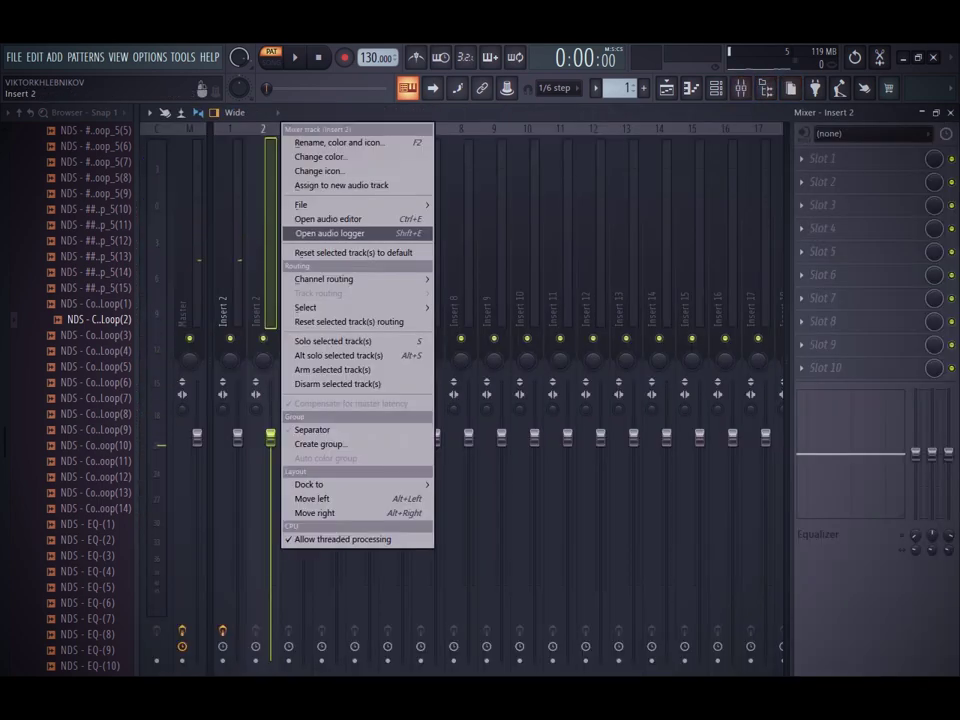
pyautogui.moveTo(356, 205)
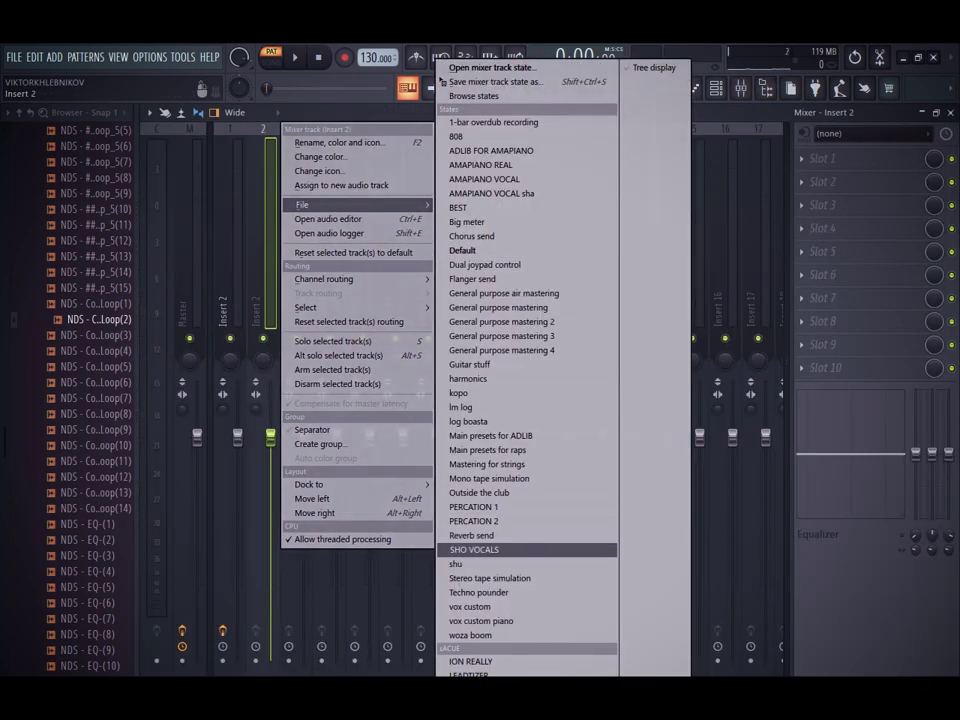
pyautogui.click(540, 521)
pyautogui.press('F6')
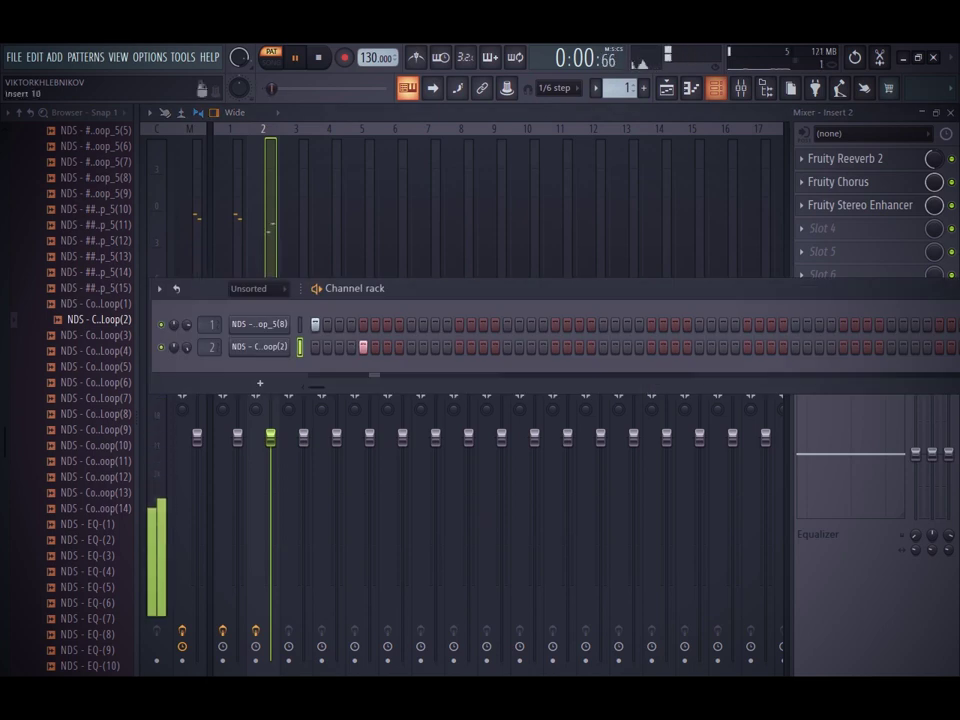
# Step: Stop playback and open the sampler settings of the Conga Loop(2) channel
pyautogui.press('space')
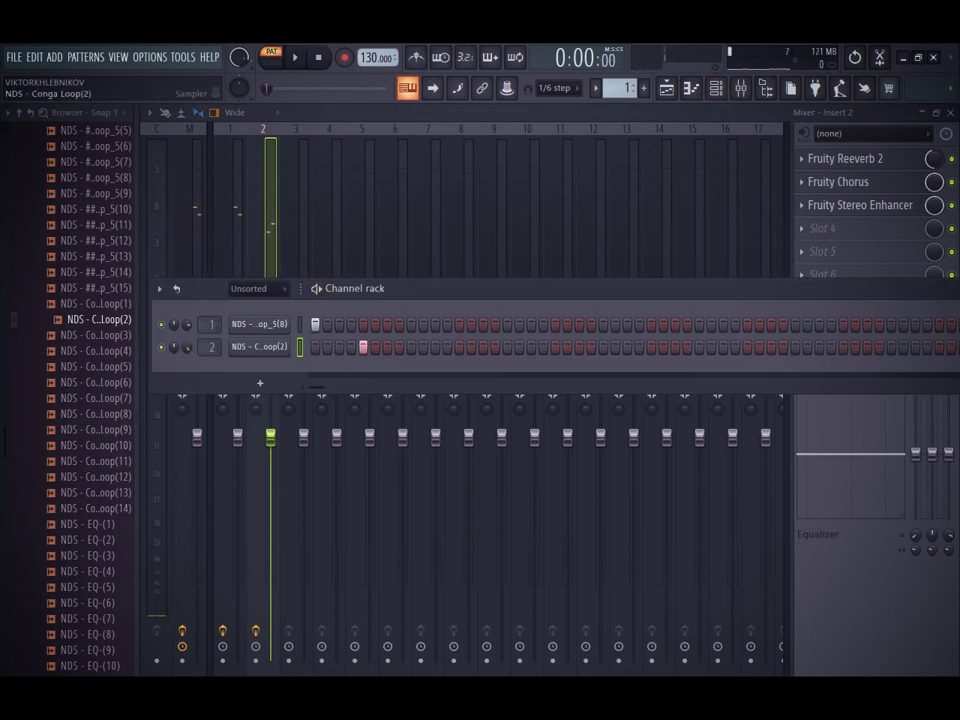
pyautogui.click(259, 347)
pyautogui.press('F6')
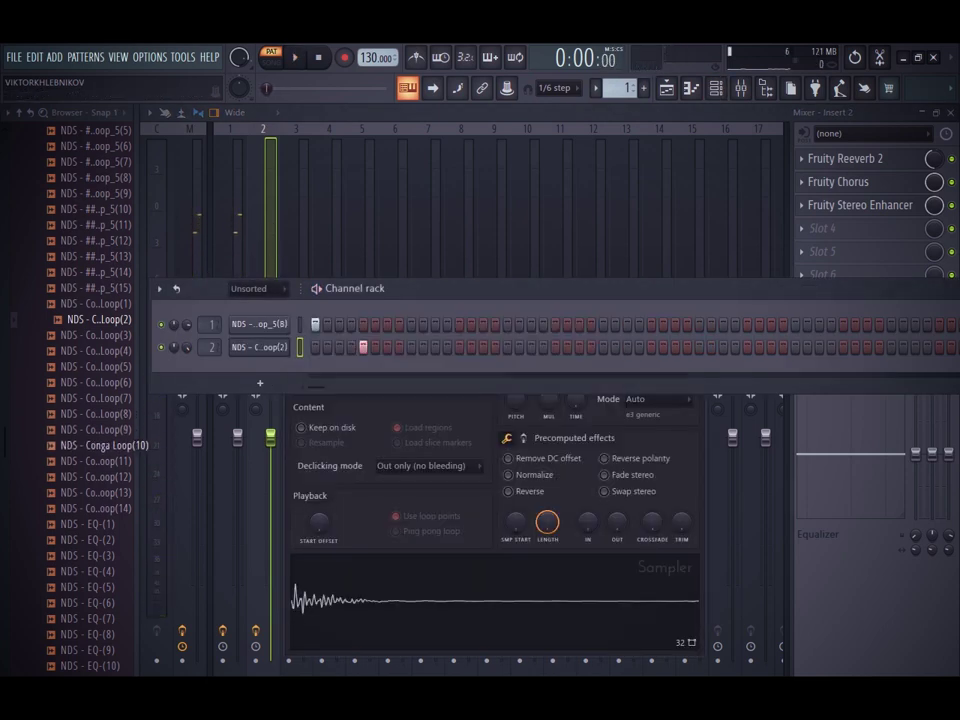
# Step: Preview the conga and EQ samples in the browser and add Open Hat (26) to the channel rack
pyautogui.click(108, 398)
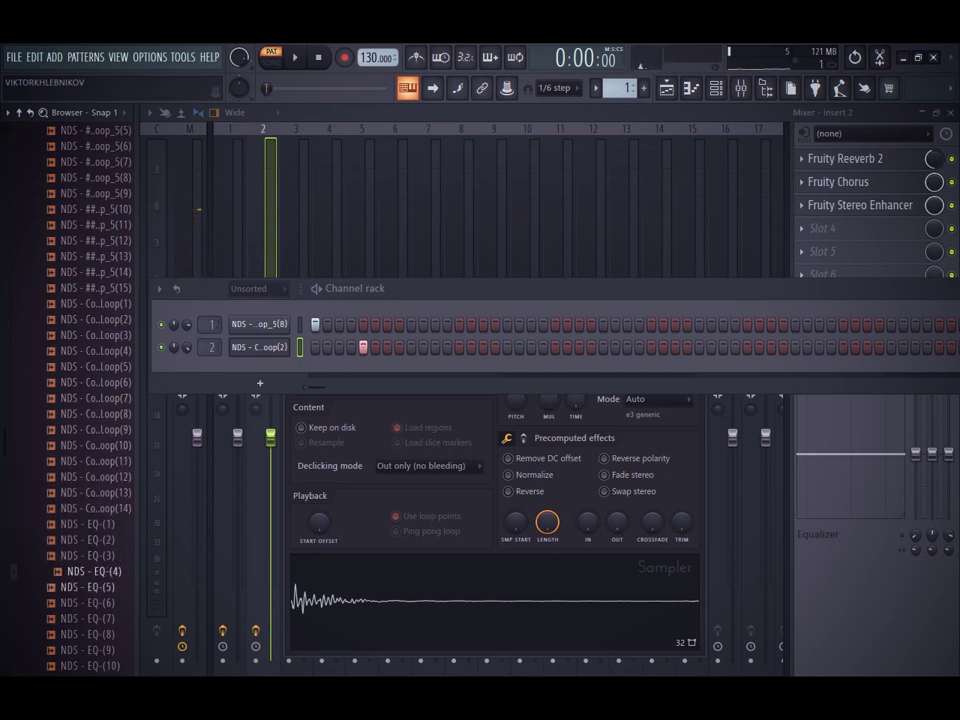
pyautogui.scroll(-2, 93, 568)
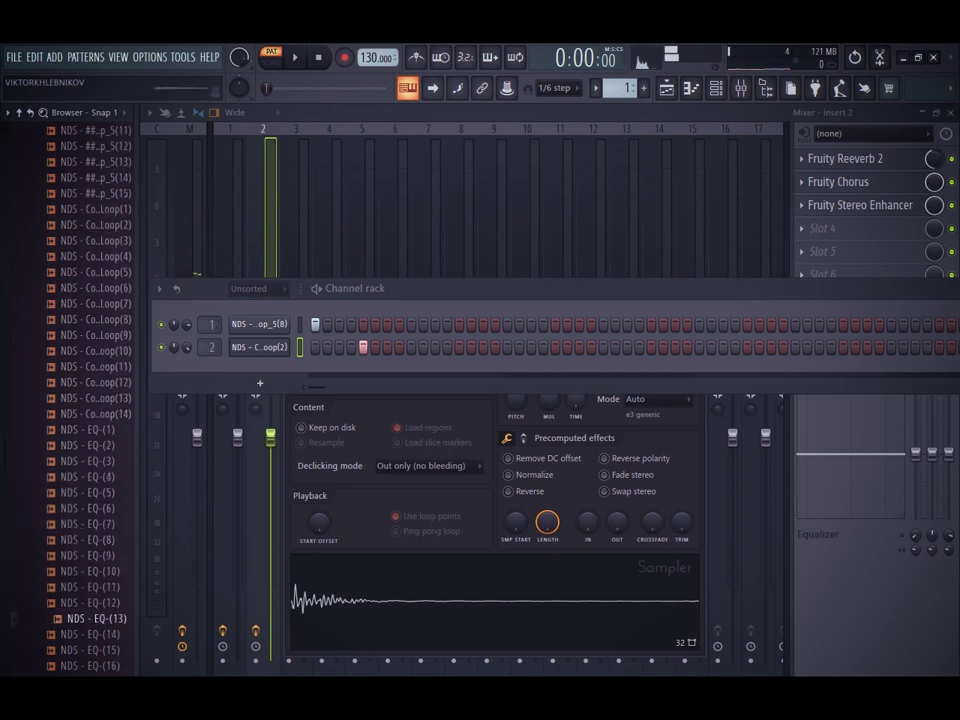
pyautogui.scroll(-2, 93, 571)
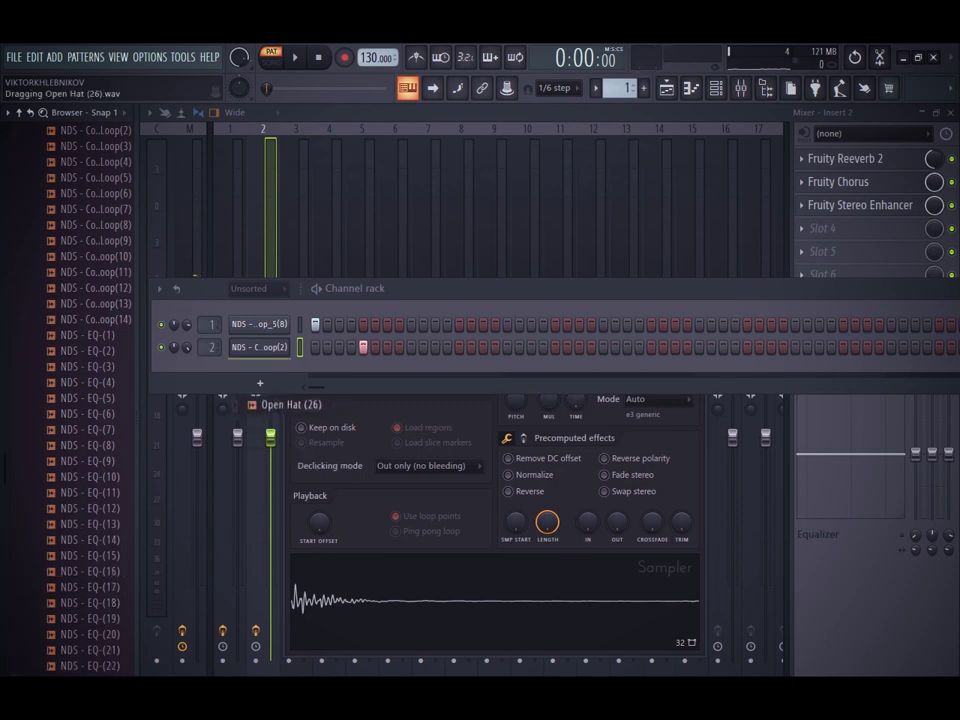
pyautogui.moveTo(244, 393); pyautogui.dragTo(252, 388)
# Step: Place an Open Hat (26) hit on step 5 while the pattern plays
pyautogui.press('space')
pyautogui.click(363, 370)
pyautogui.click(375, 370)
pyautogui.click(363, 370)
# Step: Try an extra Conga Loop(2) hit on step 8 and an extra drum-loop hit on step 9
pyautogui.click(399, 347)
pyautogui.rightClick(399, 347)
pyautogui.press('space')
pyautogui.press('space')
pyautogui.click(411, 325)
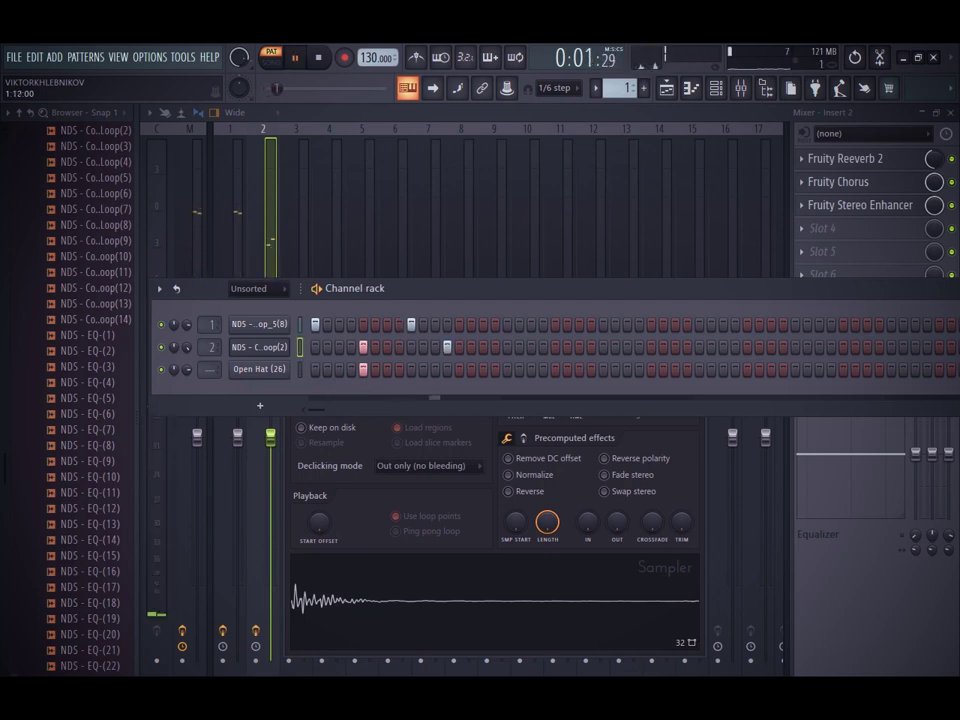
pyautogui.rightClick(399, 325)
# Step: Browse the percussion groove and marker samples in the open pack
pyautogui.scroll(-15, 90, 540)
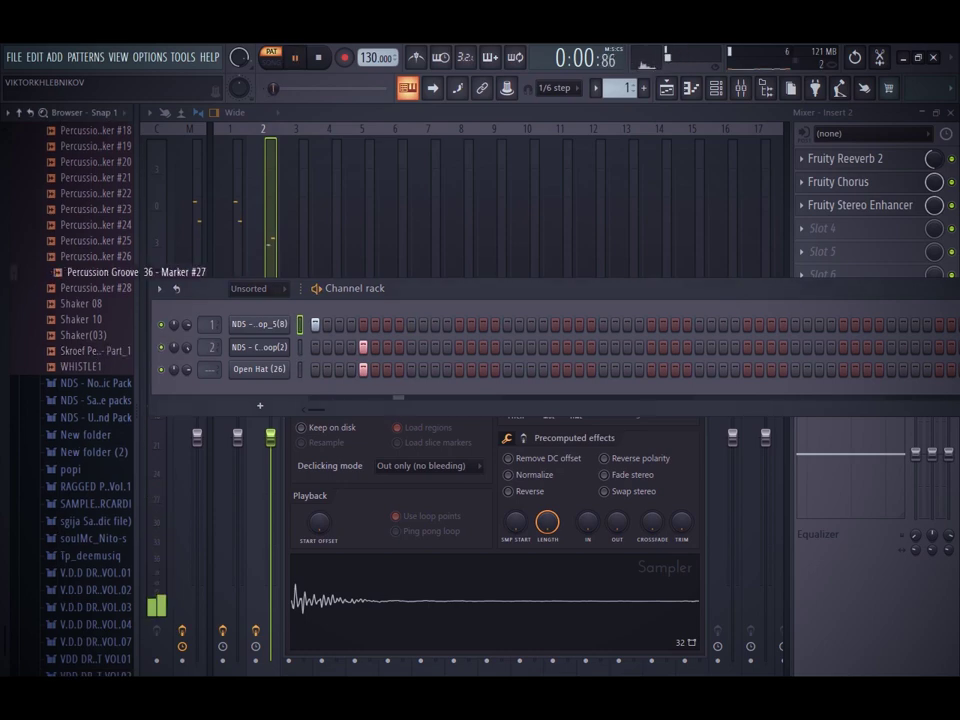
pyautogui.scroll(6, 100, 360)
pyautogui.press('space')
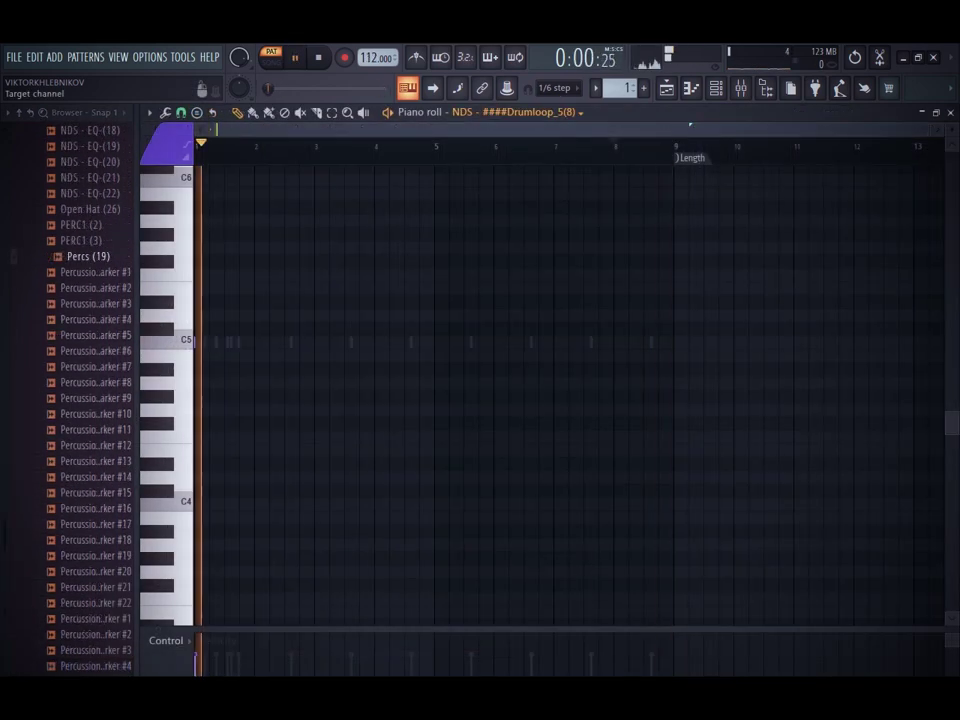
# Step: Repeat the drum-loop and conga notes in every bar through bar 8, and the Open Hat (26) note every two bars, in the piano roll
pyautogui.click(255, 146)
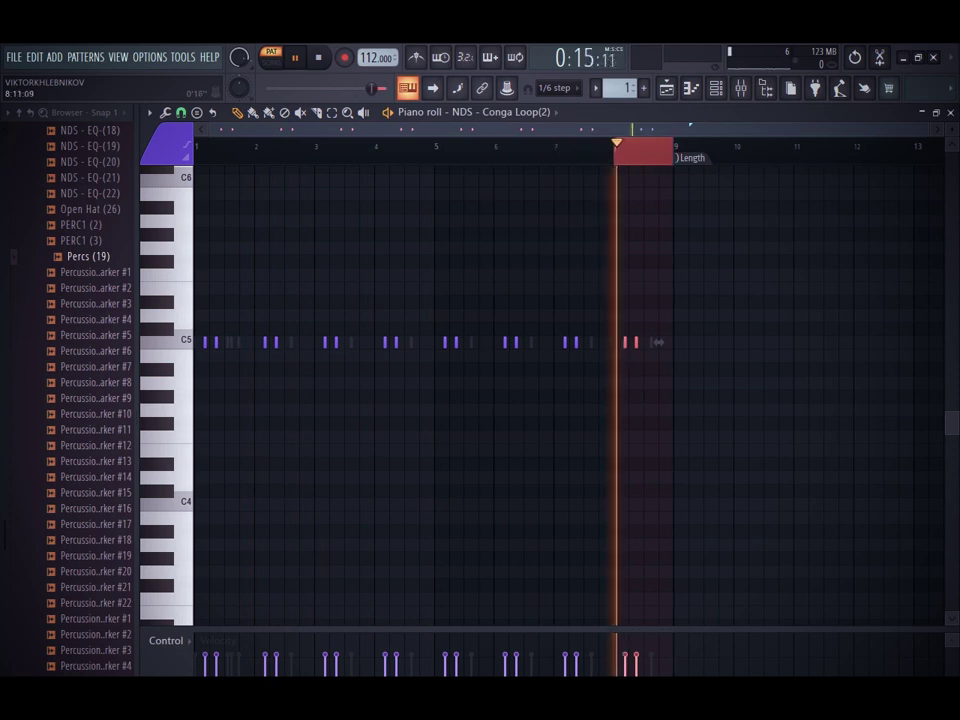
pyautogui.scroll(-1, 500, 112)
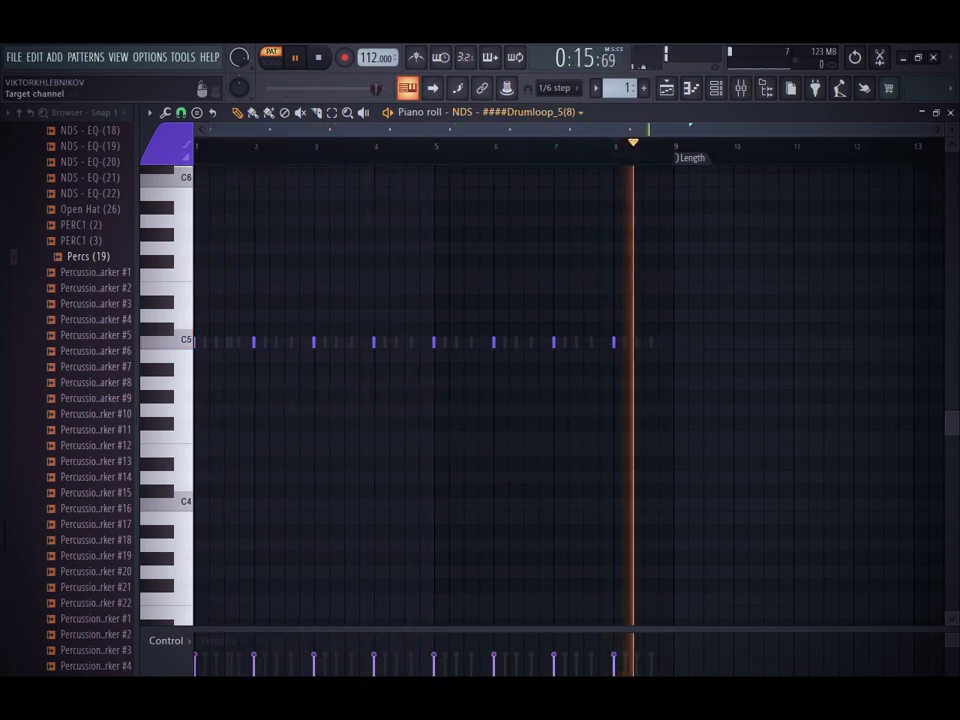
pyautogui.scroll(-1, 490, 112)
pyautogui.scroll(-1, 540, 396)
pyautogui.scroll(-1, 480, 112)
pyautogui.scroll(-1, 480, 112)
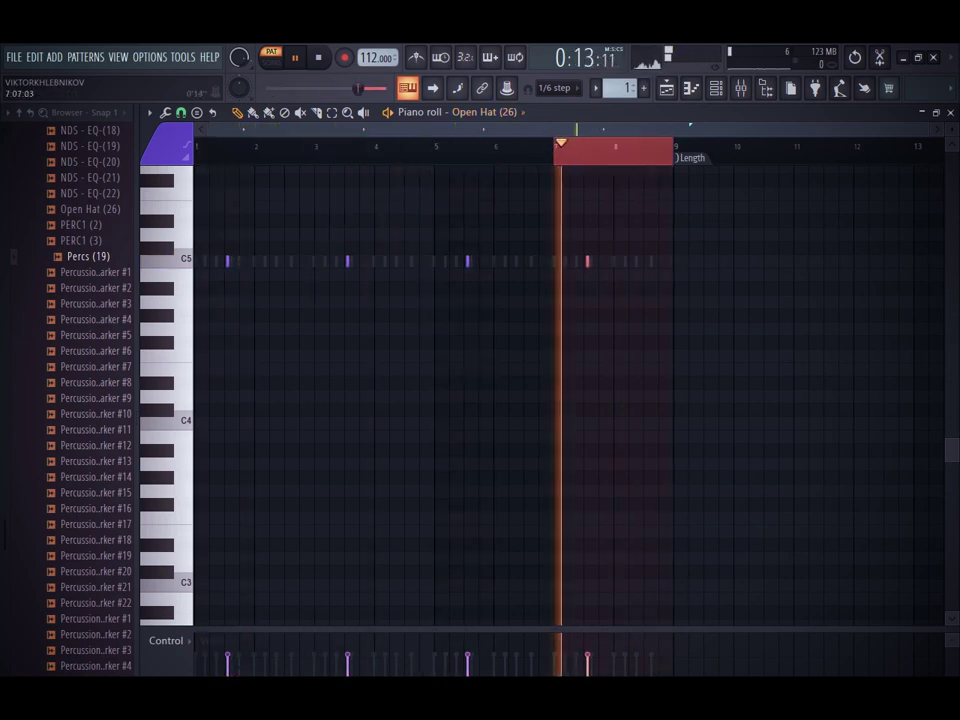
# Step: Move the second Percussion - Marker #21 note of bar 1 toward the start of bar 2
pyautogui.hotkey('ctrl', 'd')
pyautogui.scroll(-1, 480, 112)
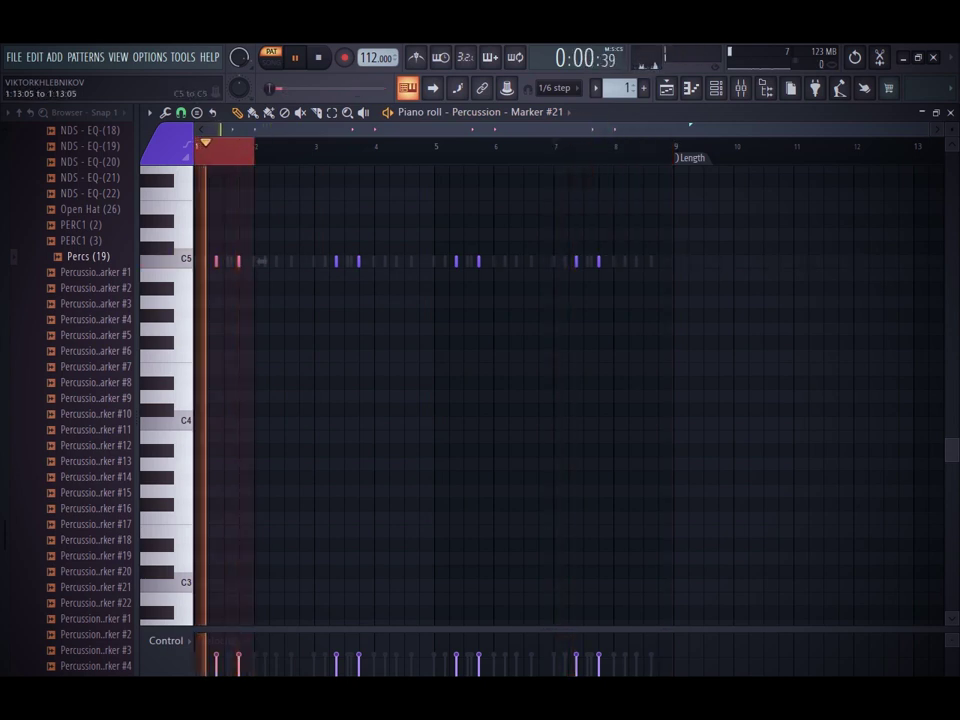
pyautogui.moveTo(239, 260); pyautogui.dragTo(256, 262)
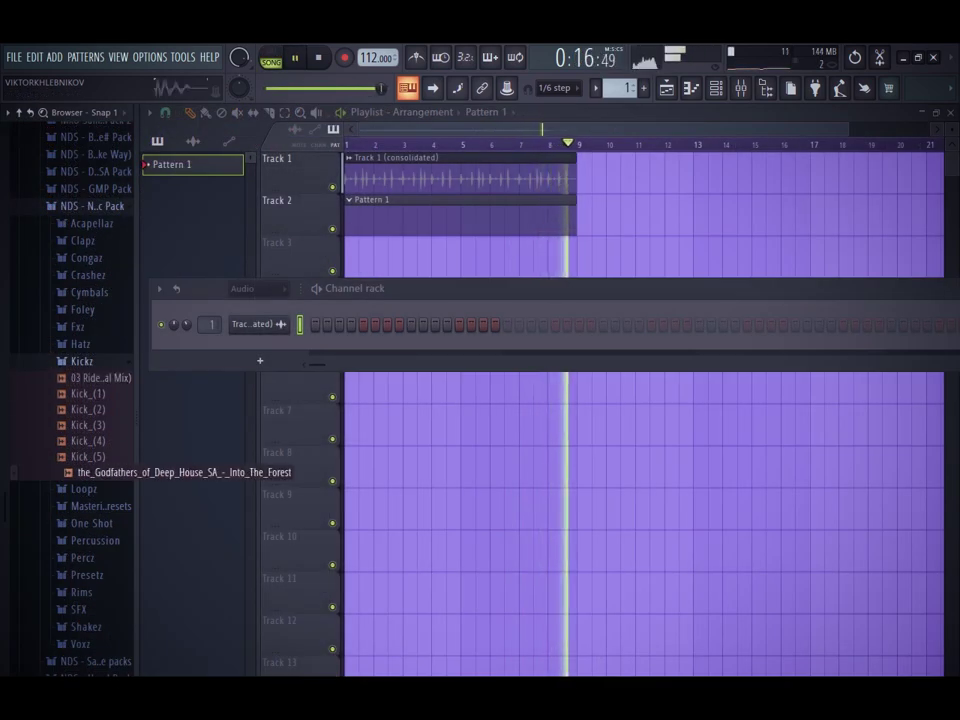
# Step: Add Zan's Kick from the Exclusive Kicks folder of Grootman Percussion Sample pack 9+ as a new channel
pyautogui.click(82, 361)
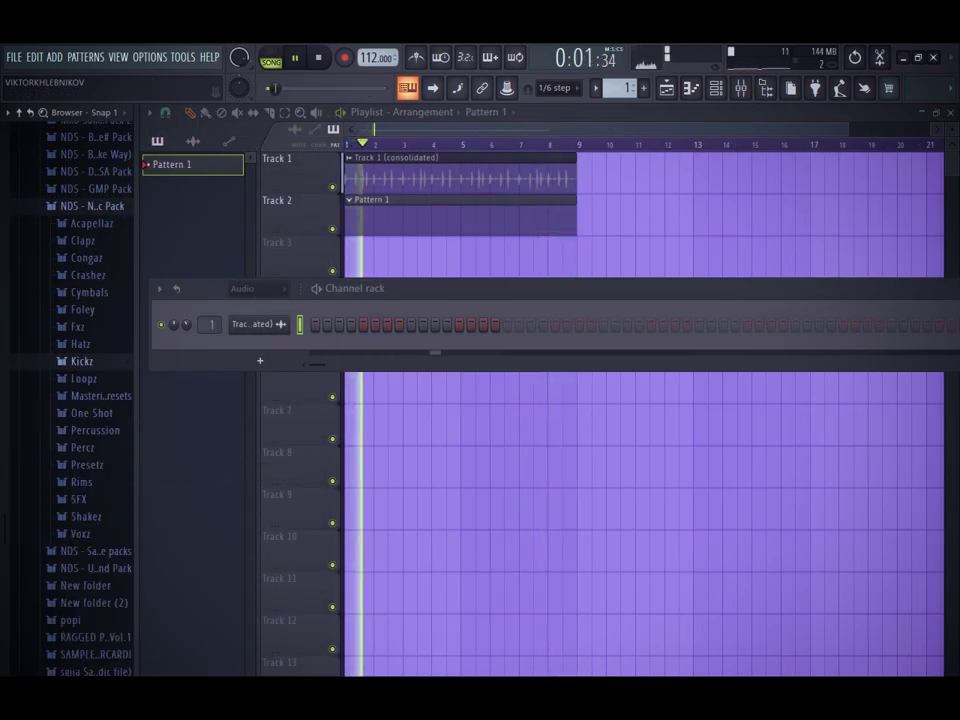
pyautogui.scroll(-15, 82, 361)
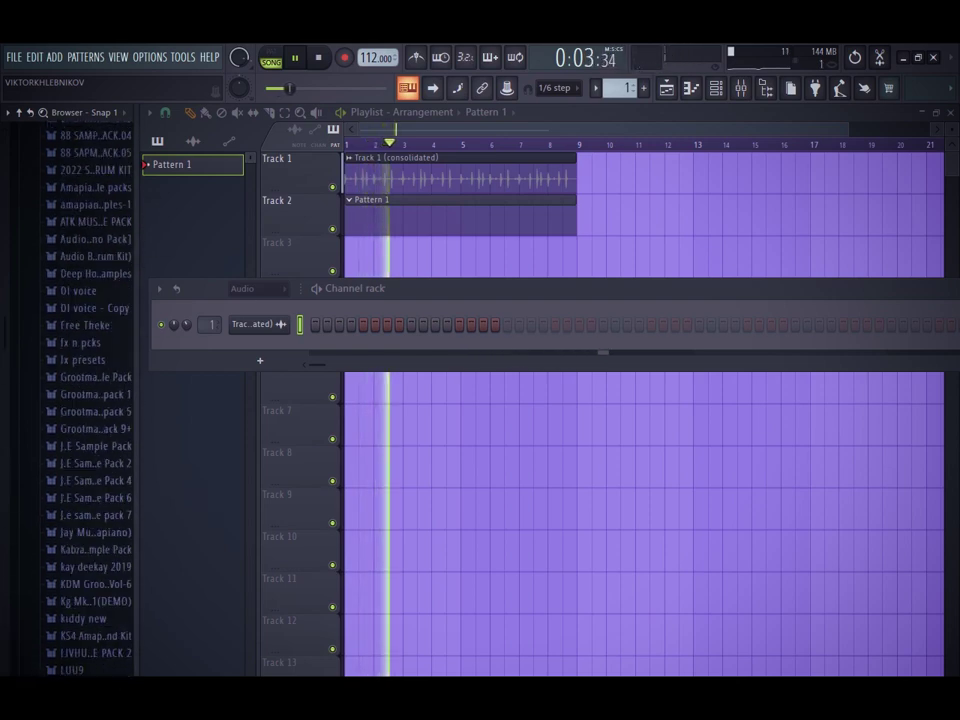
pyautogui.click(92, 462)
pyautogui.scroll(-1, 92, 462)
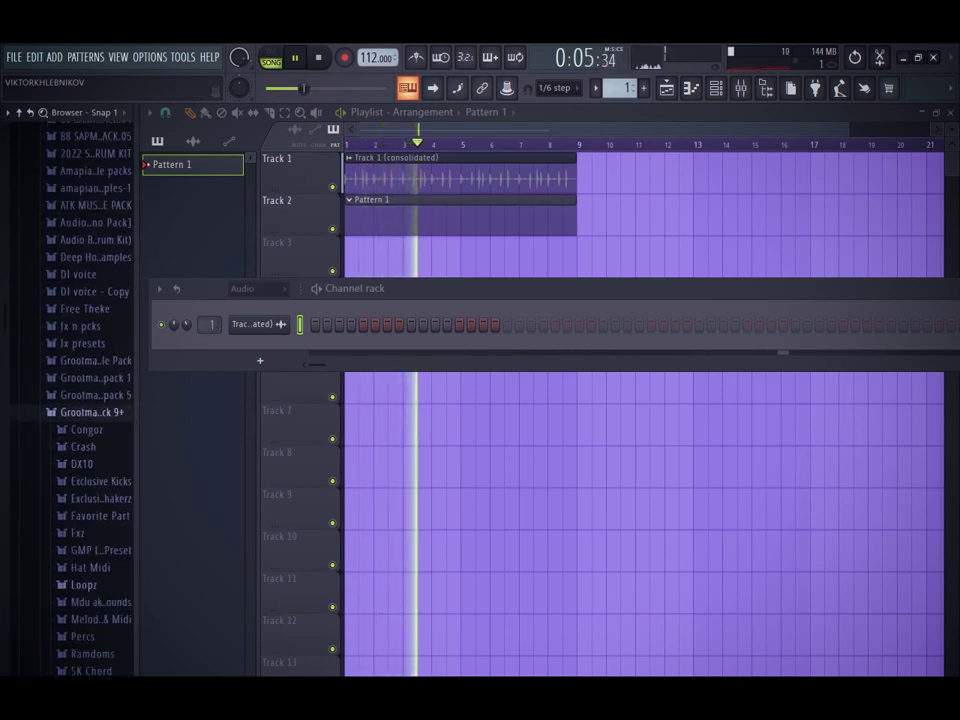
pyautogui.scroll(-2, 90, 581)
pyautogui.click(100, 386)
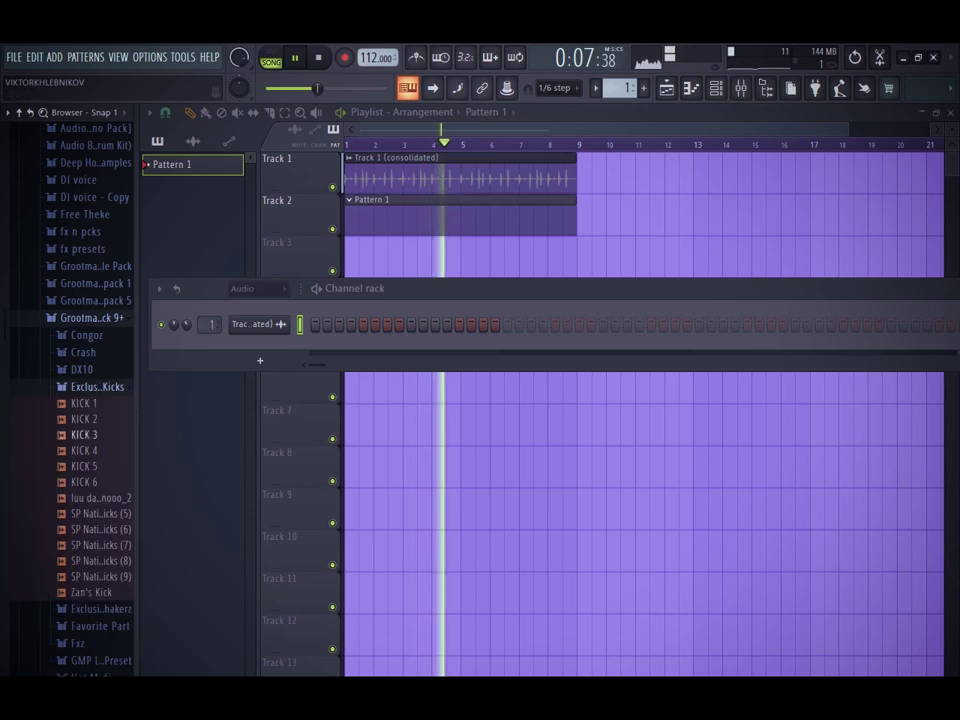
pyautogui.scroll(-6, 100, 386)
pyautogui.scroll(1, 90, 300)
pyautogui.moveTo(97, 308); pyautogui.dragTo(262, 350)
# Step: Fill every fourth step of the Zan's Kick channel and add an extra hit on step 11
pyautogui.rightClick(286, 320)
pyautogui.click(476, 388)
pyautogui.press('space')
pyautogui.press('space')
pyautogui.click(435, 325)
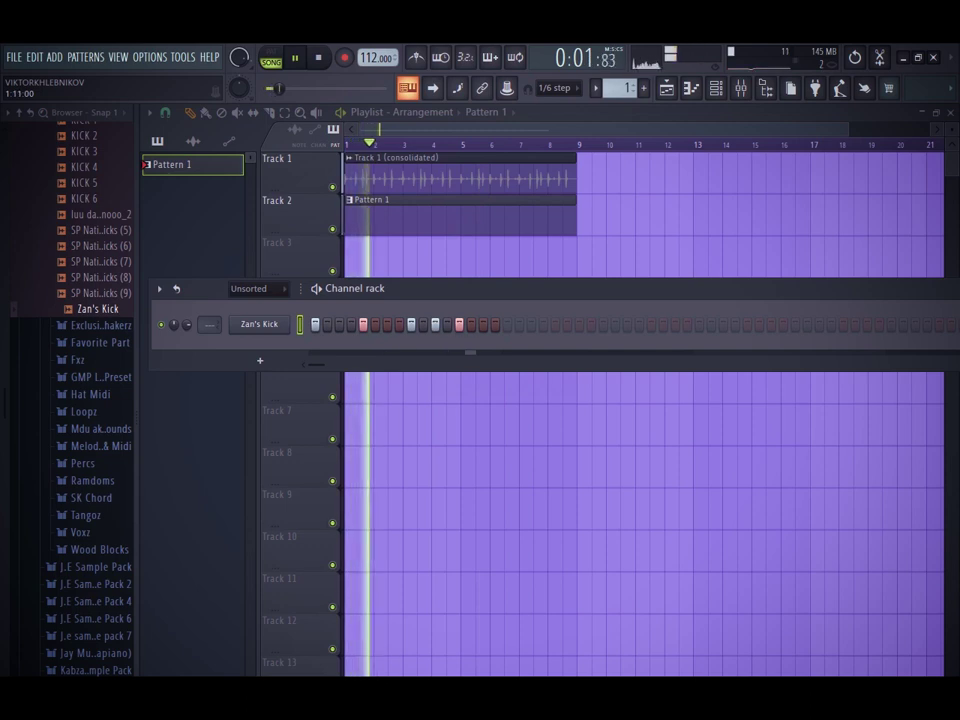
# Step: Build a two-bar Zan's Kick phrase with the extra hit only in its first bar, repeat it through bar 8, and return to the playlist
pyautogui.rightClick(287, 320)
pyautogui.click(321, 324)
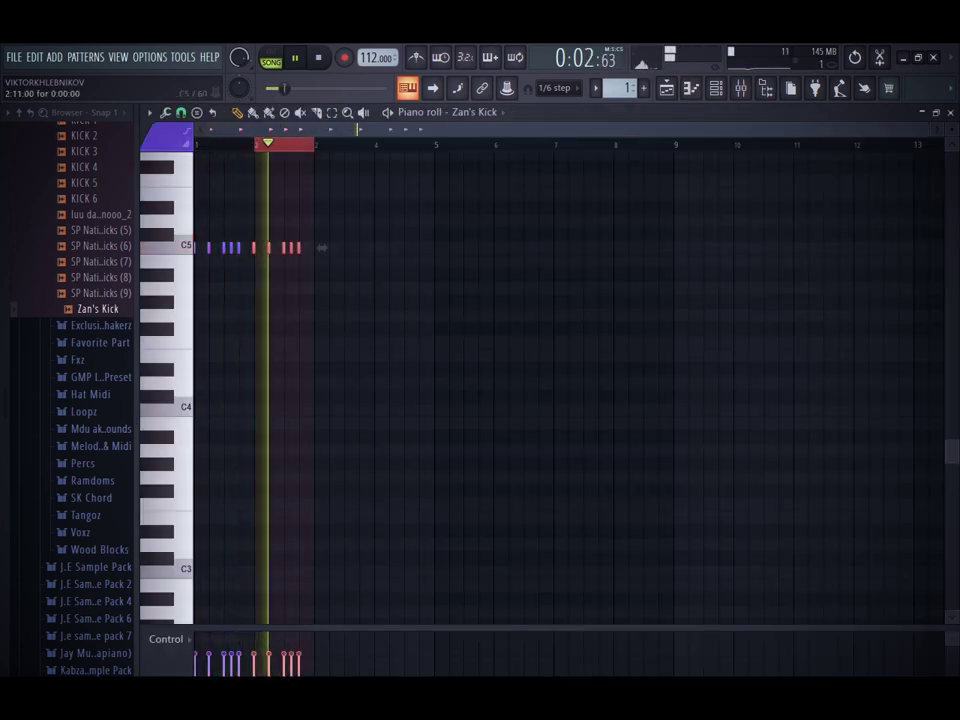
pyautogui.hotkey('ctrl', 'a')
pyautogui.hotkey('ctrl', 'b')
pyautogui.hotkey('ctrl', 'b')
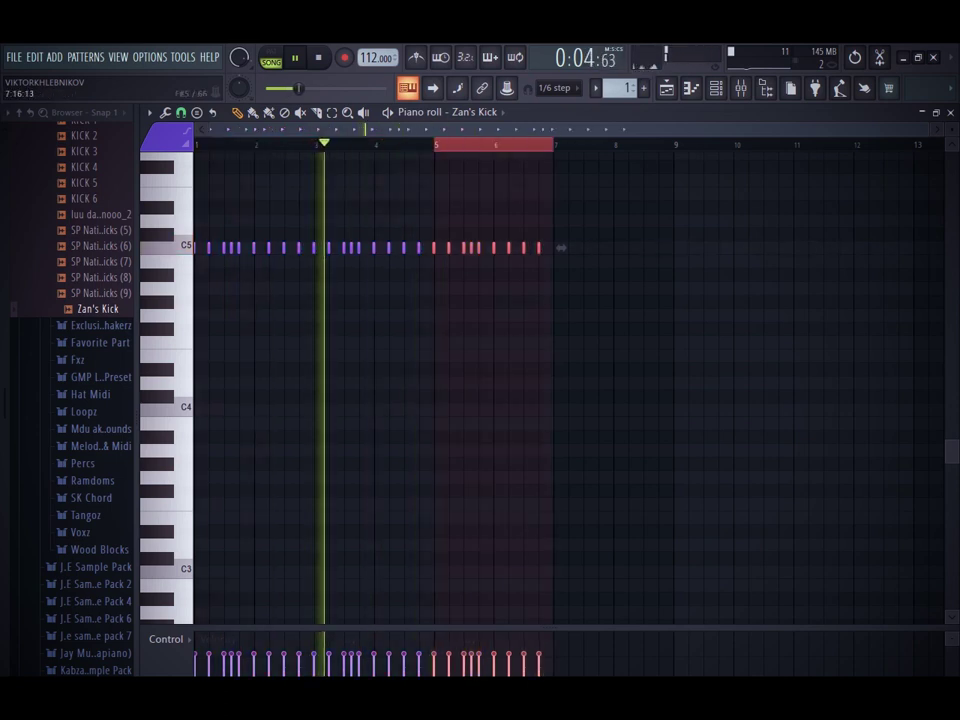
pyautogui.hotkey('ctrl', 'b')
pyautogui.hotkey('ctrl', 'd')
pyautogui.click(667, 88)
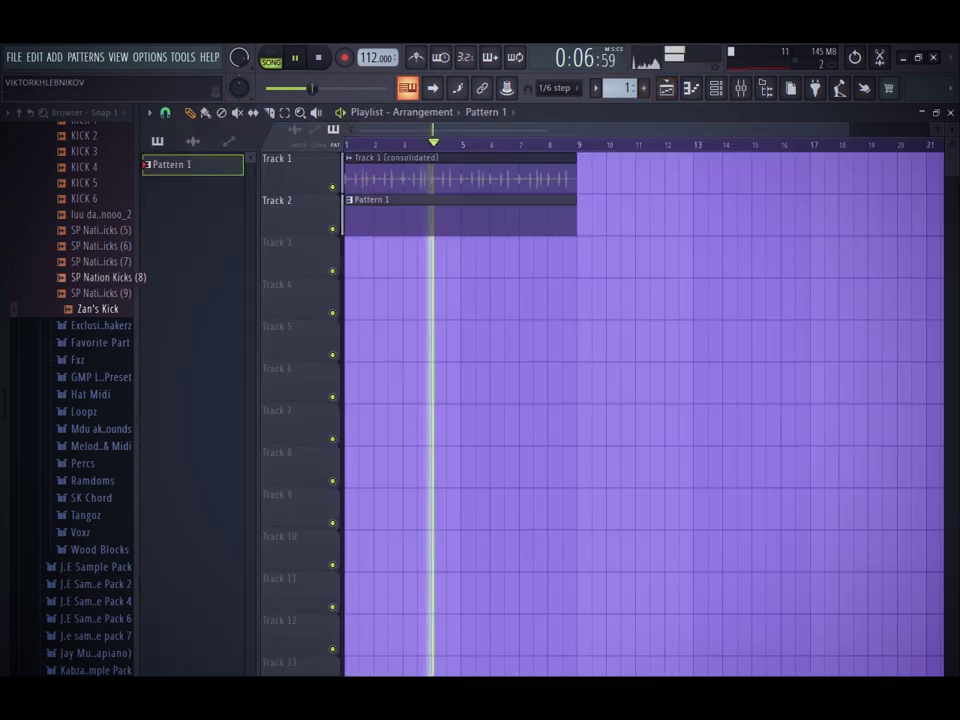
# Step: Look through the Exclusive Shakerz folder and the other sample packs for a shaker
pyautogui.scroll(5, 101, 278)
pyautogui.click(97, 482)
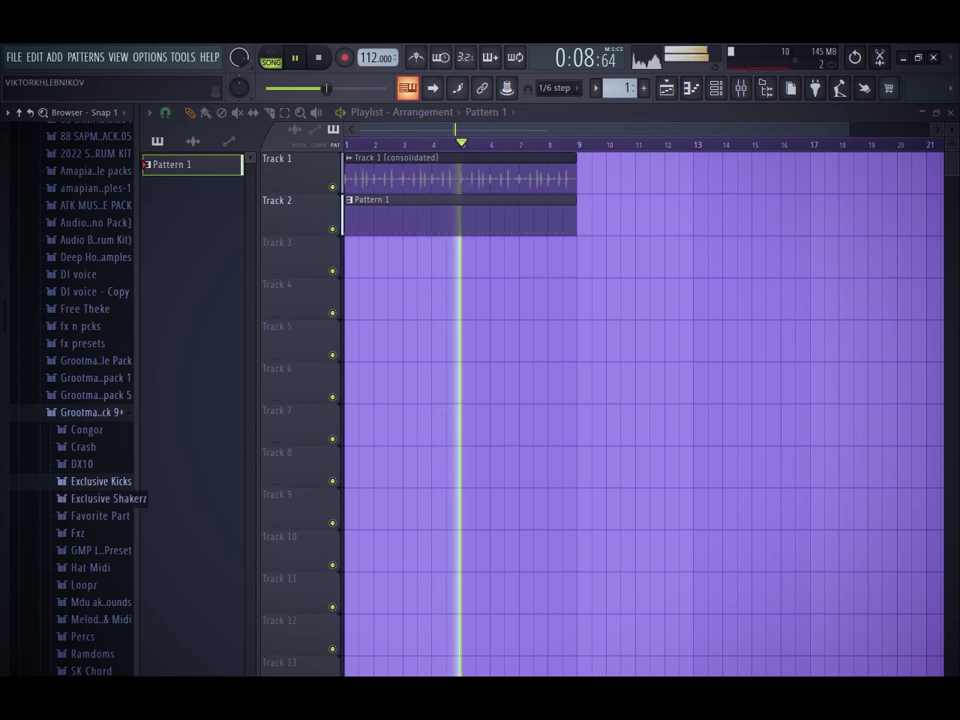
pyautogui.click(97, 499)
pyautogui.click(97, 504)
pyautogui.click(99, 363)
pyautogui.scroll(4, 99, 361)
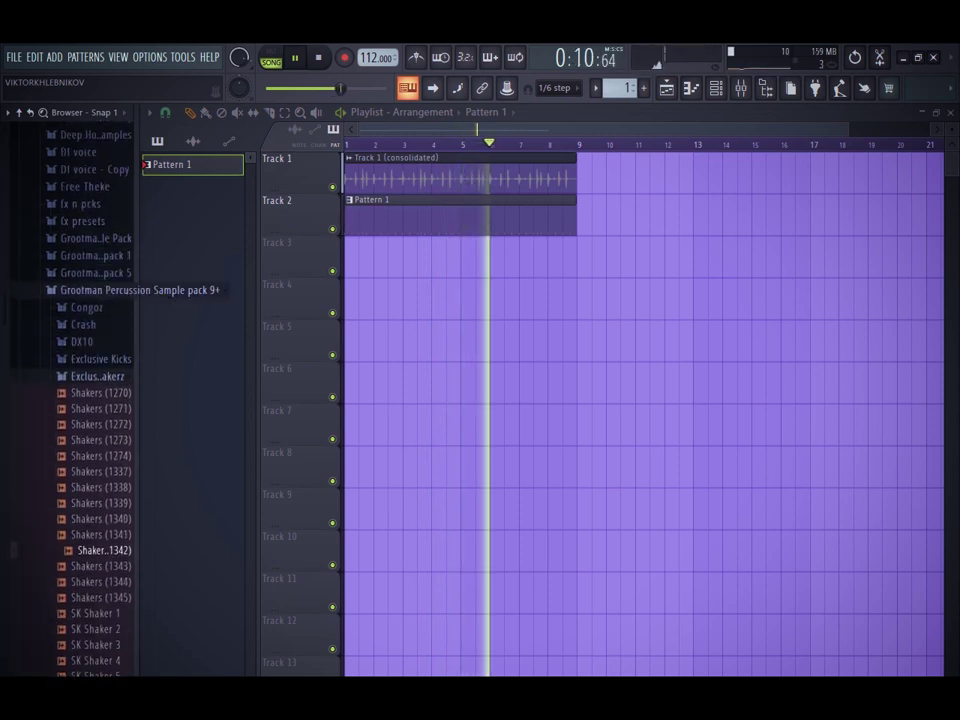
pyautogui.click(88, 307)
pyautogui.click(100, 290)
pyautogui.scroll(-6, 100, 368)
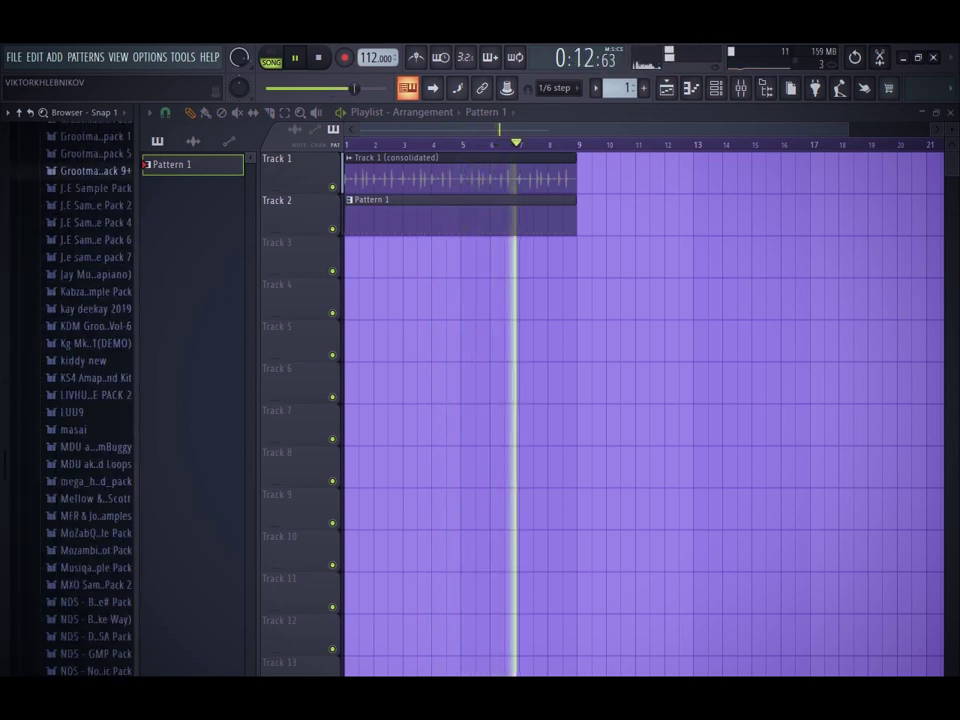
pyautogui.click(96, 507)
pyautogui.scroll(-4, 95, 445)
# Step: Build a chord of A#2, D3, E3 and A3 under the Hypersonic melody late in bar 1 and audition it
pyautogui.press('space')
pyautogui.press('space')
pyautogui.press('space')
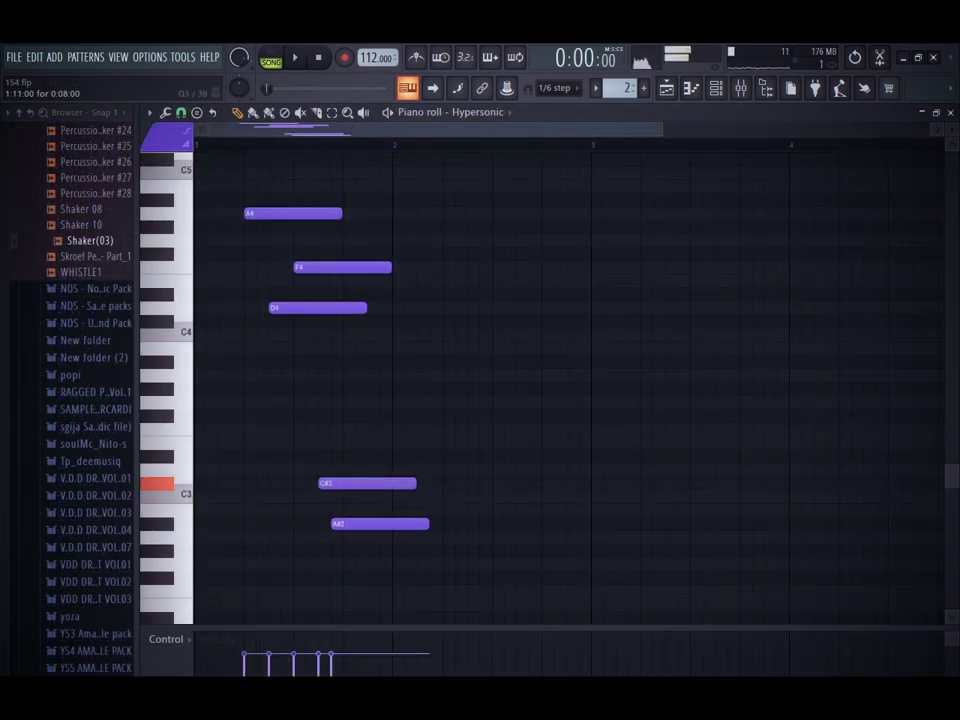
pyautogui.moveTo(324, 483); pyautogui.dragTo(337, 375)
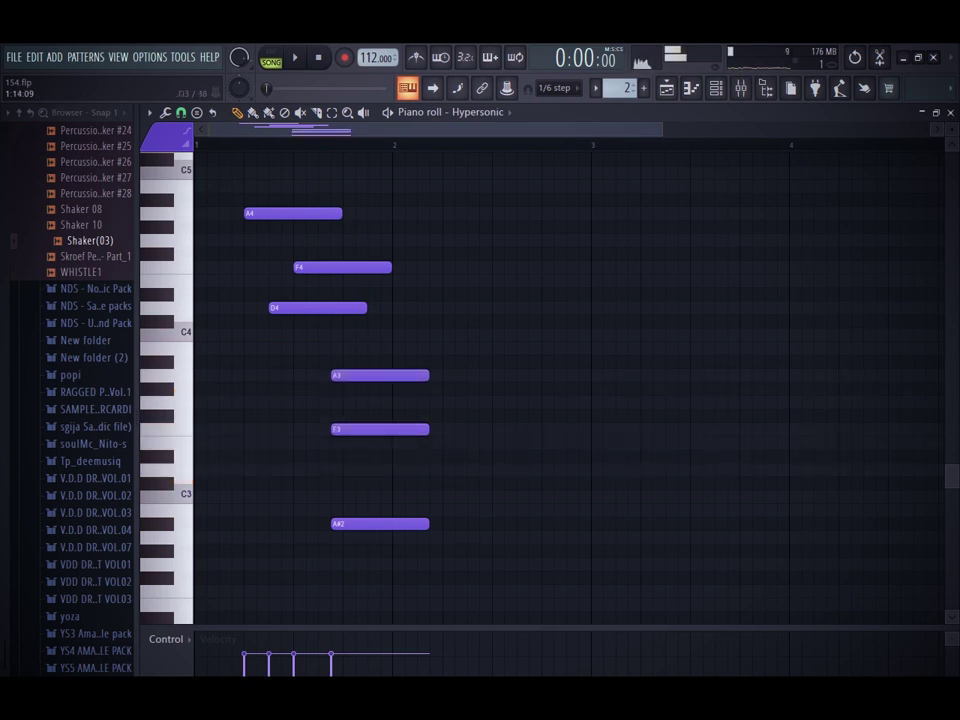
pyautogui.moveTo(337, 483); pyautogui.dragTo(343, 443)
pyautogui.press('space')
pyautogui.press('space')
pyautogui.press('space')
pyautogui.moveTo(394, 342); pyautogui.dragTo(408, 600)
pyautogui.press('space')
pyautogui.click(387, 408)
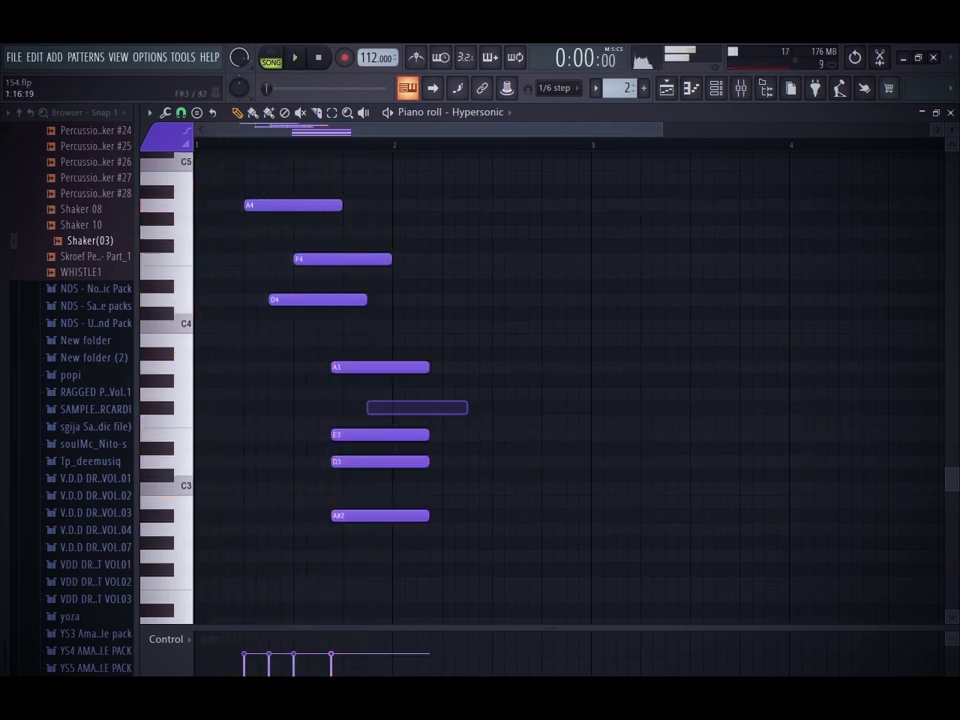
# Step: Transpose all Hypersonic notes up one octave and down three semitones, and play them back
pyautogui.hotkey('ctrl', 'Up')
pyautogui.hotkey('shift', 'Down')
pyautogui.hotkey('shift', 'Down')
pyautogui.hotkey('shift', 'Down')
pyautogui.press('space')
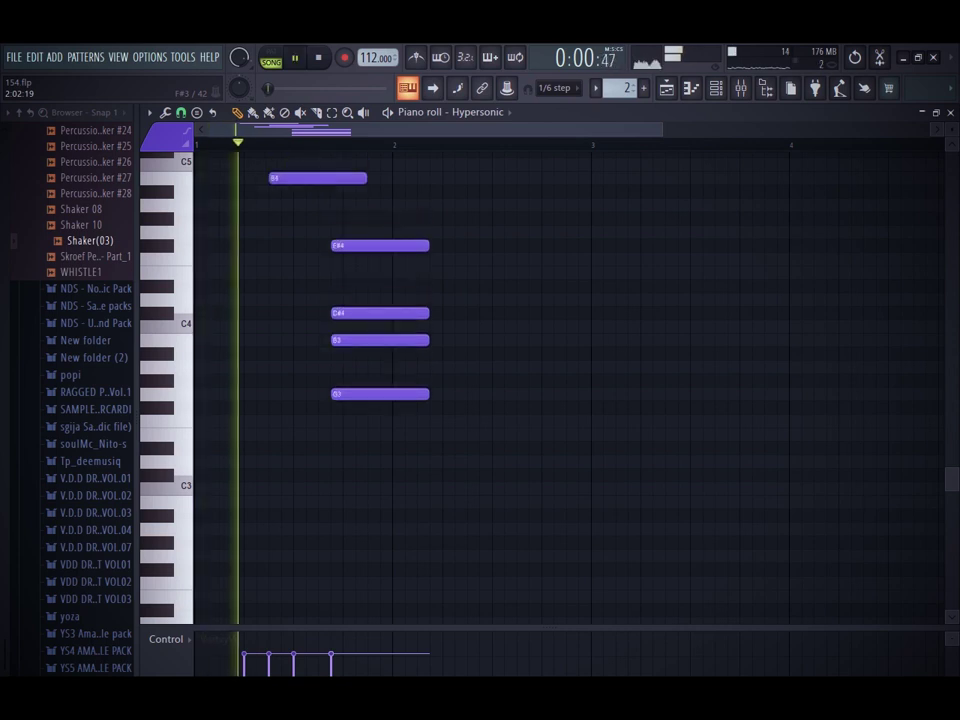
# Step: Add a D5 note on top of the bar 1 chord, play it back and select the chord
pyautogui.scroll(3, 387, 380)
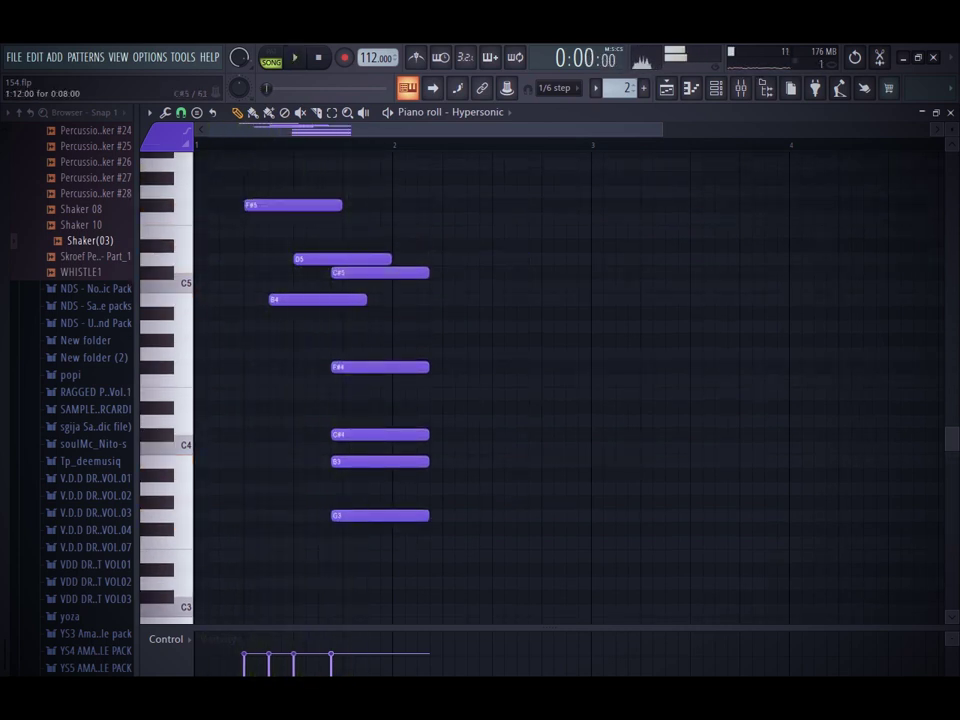
pyautogui.press('space')
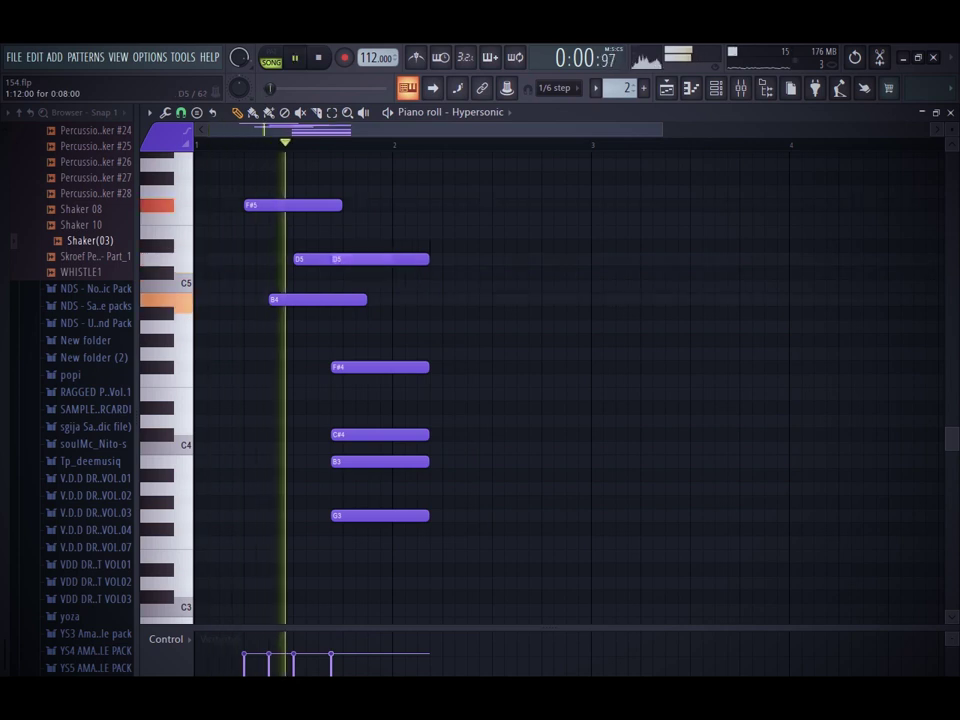
pyautogui.moveTo(421, 214); pyautogui.dragTo(386, 550)
pyautogui.press('space')
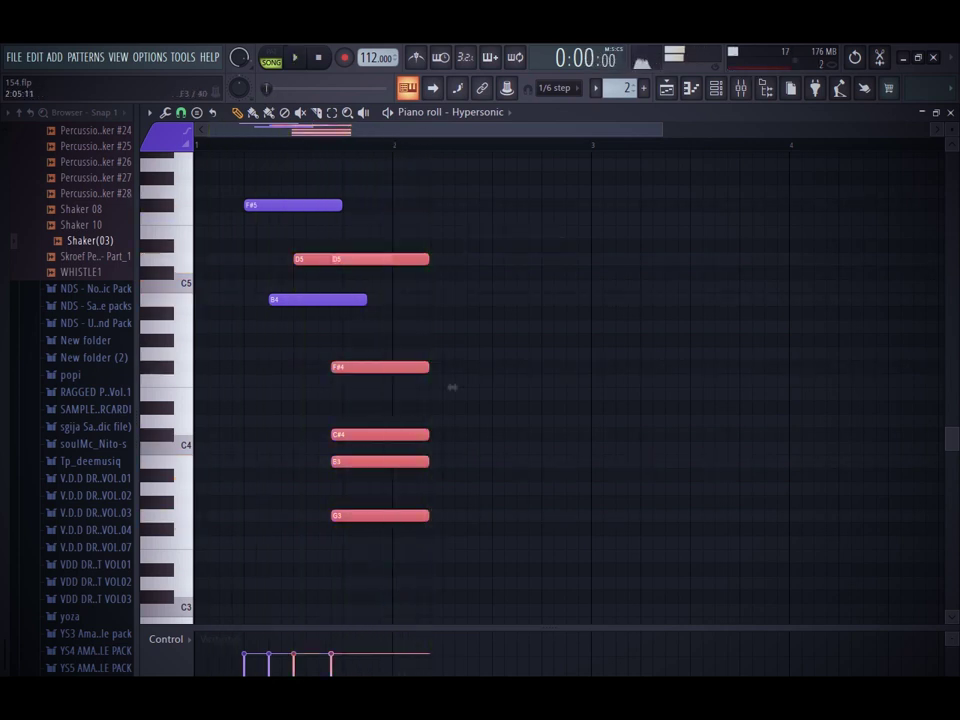
# Step: Try a short one-step A3 note in bar 2 after the chord
pyautogui.click(450, 542)
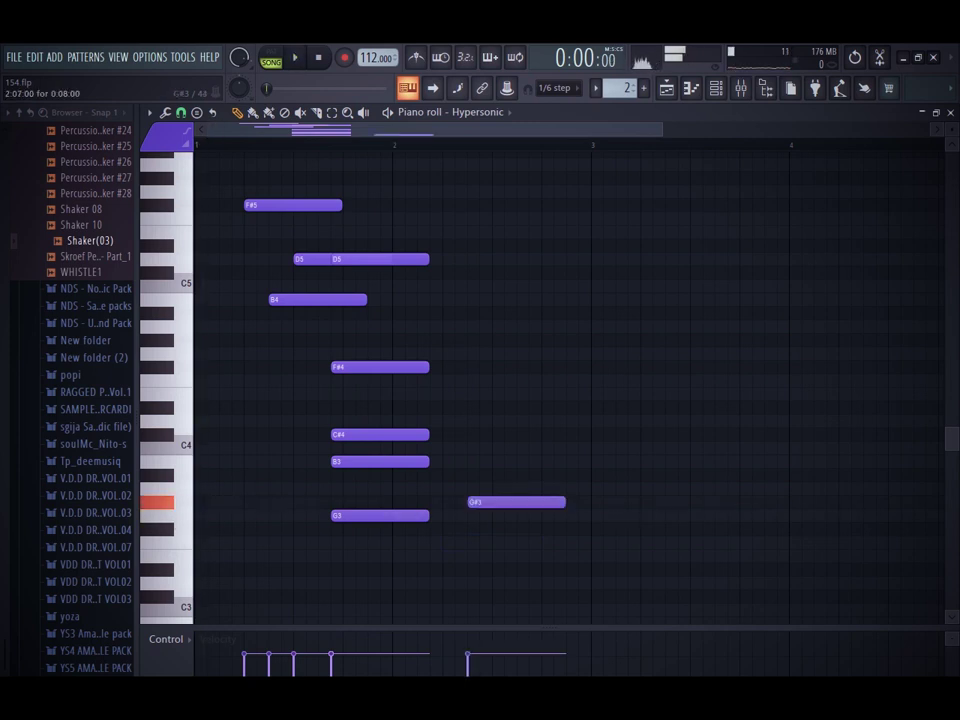
pyautogui.press('space')
pyautogui.moveTo(563, 489); pyautogui.dragTo(477, 489)
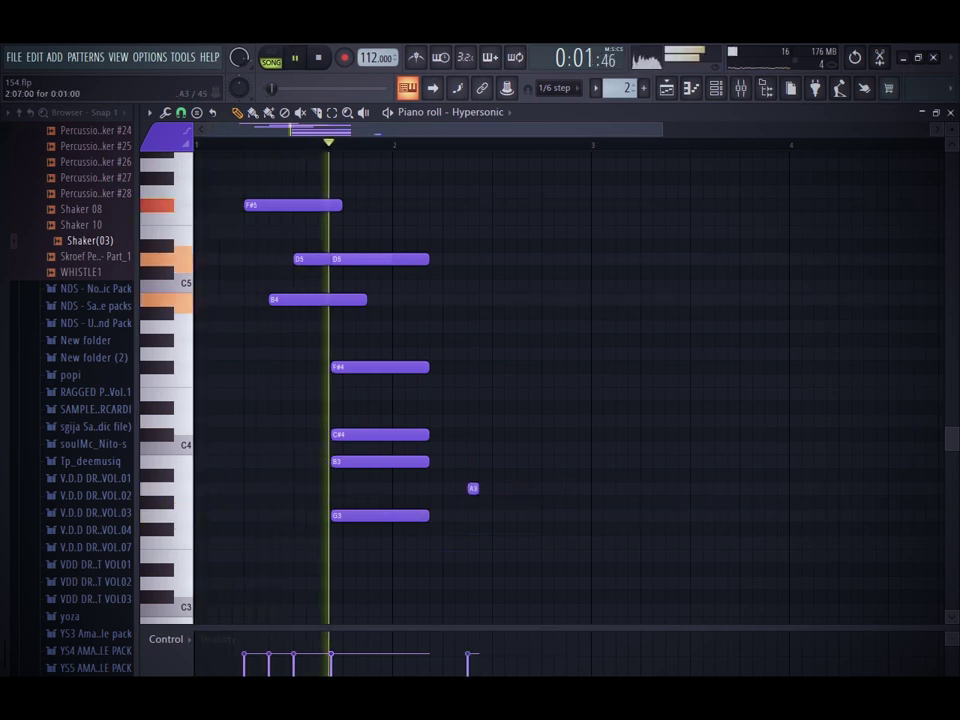
pyautogui.rightClick(475, 489)
pyautogui.press('space')
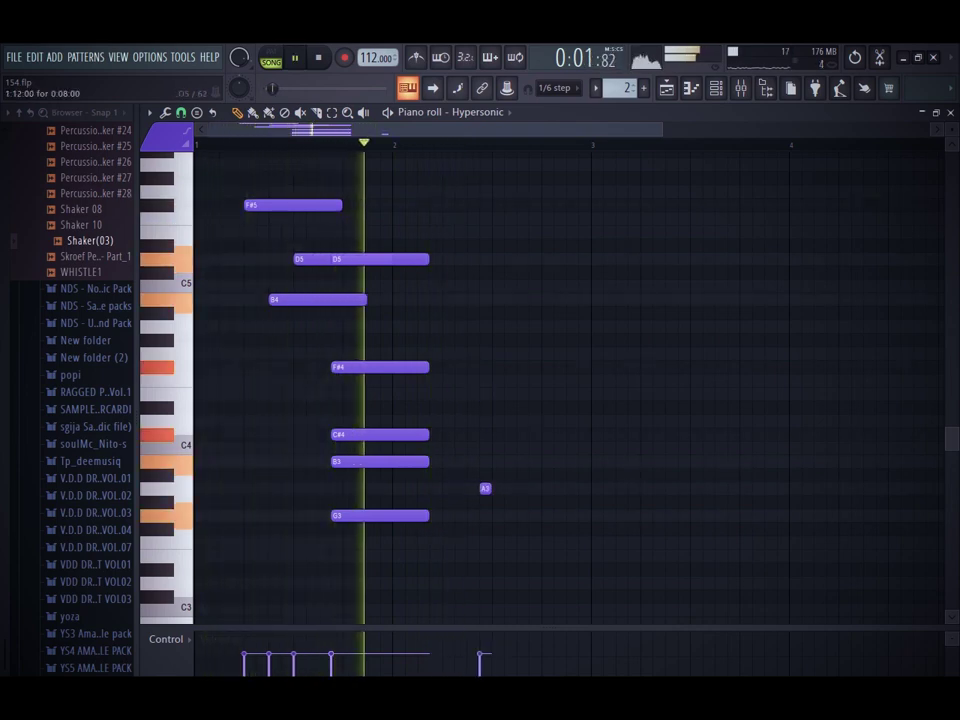
# Step: Try a high C#6, D6, C#6 phrase in bar 2
pyautogui.scroll(3, 484, 394)
pyautogui.press('space')
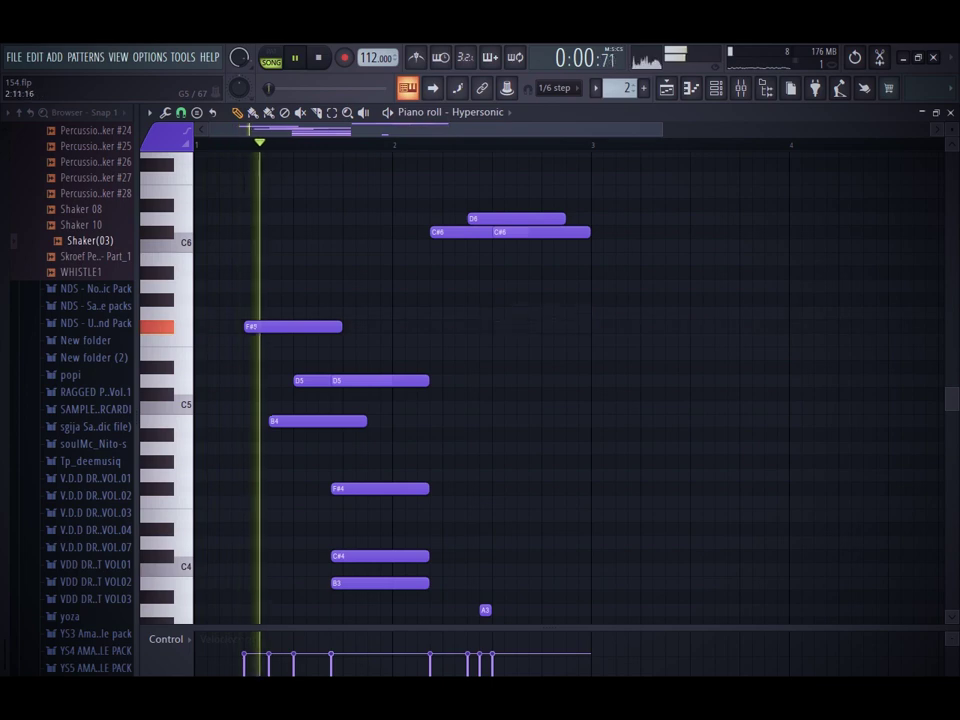
pyautogui.click(485, 353)
pyautogui.rightClick(487, 353)
# Step: Shift the high C#6 and D6 phrase one grid step later and listen to it
pyautogui.moveTo(424, 191); pyautogui.dragTo(626, 225)
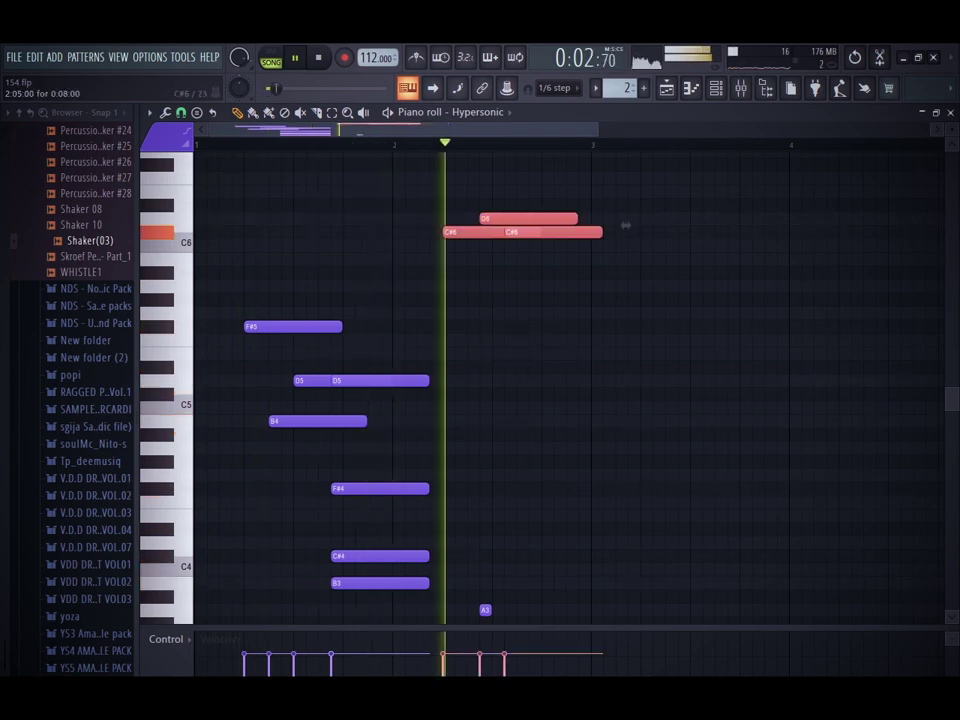
pyautogui.keyDown('ctrl'); pyautogui.click(575, 290); pyautogui.keyUp('ctrl')
pyautogui.scroll(-3, 513, 405)
pyautogui.press('space')
pyautogui.press('space')
pyautogui.scroll(3, 513, 405)
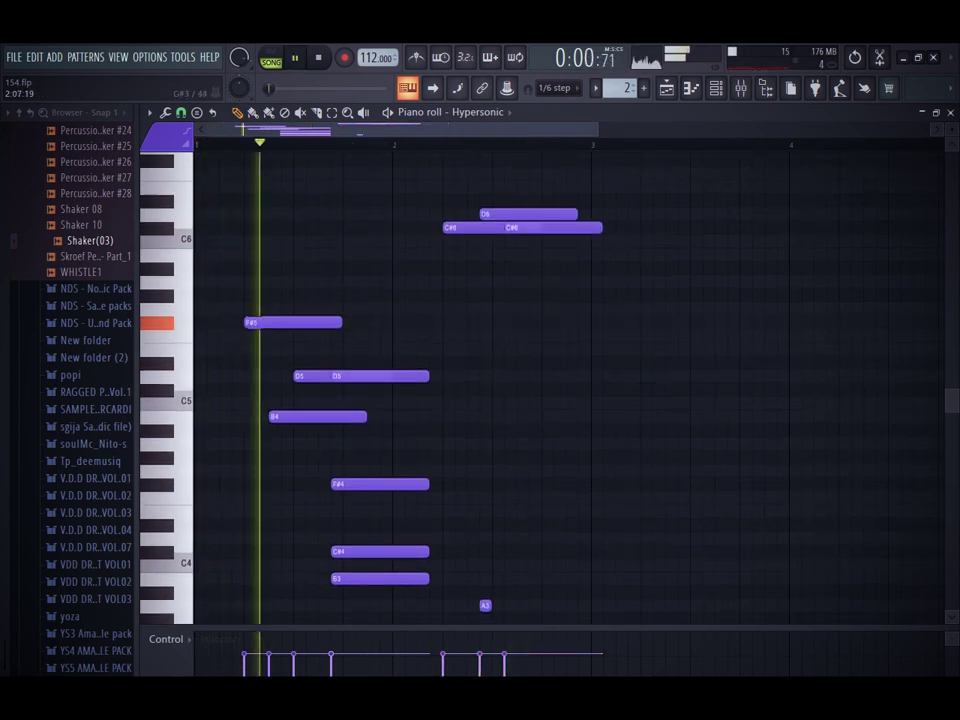
# Step: Delete the short A3 note and the high C#6 and D6 phrase from bar 2
pyautogui.rightClick(484, 604)
pyautogui.rightClick(514, 212)
pyautogui.rightClick(500, 226)
pyautogui.rightClick(549, 225)
pyautogui.scroll(-3, 549, 225)
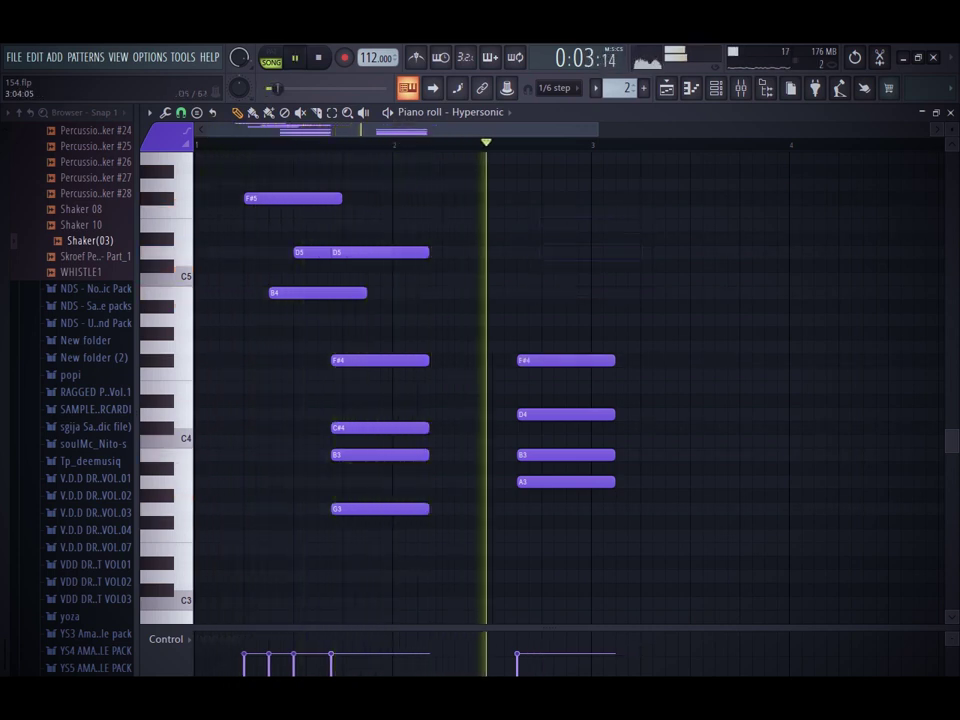
# Step: Move the A3, B3, D4 and F#4 chord late in bar 2 one grid step later and play it back
pyautogui.moveTo(590, 304); pyautogui.dragTo(545, 485)
pyautogui.moveTo(610, 416); pyautogui.dragTo(622, 416)
pyautogui.click(506, 239)
pyautogui.rightClick(510, 239)
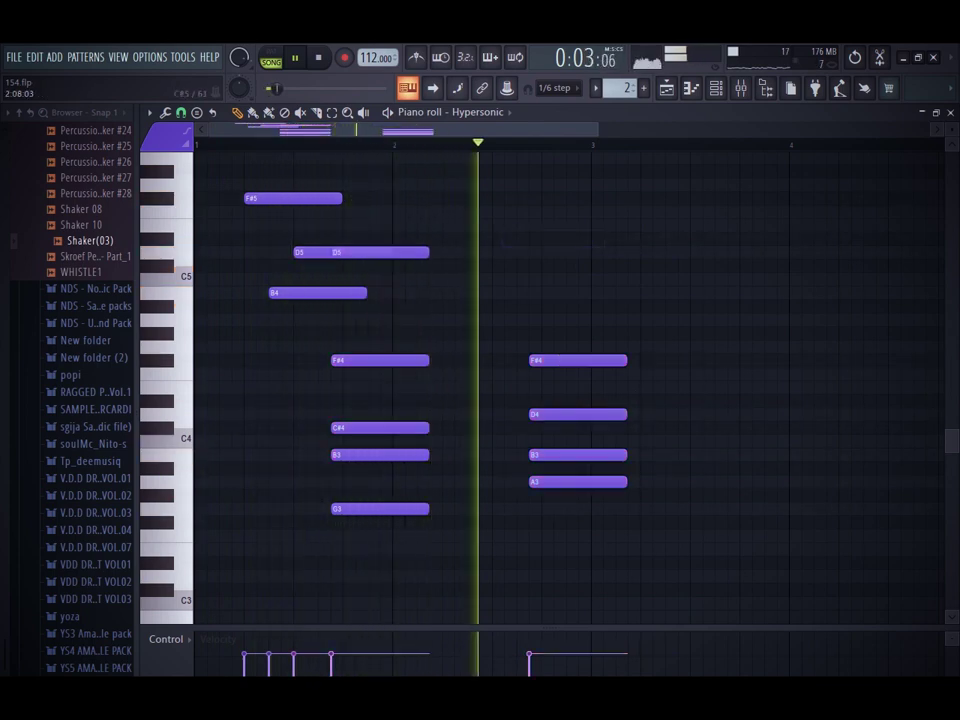
pyautogui.press('space')
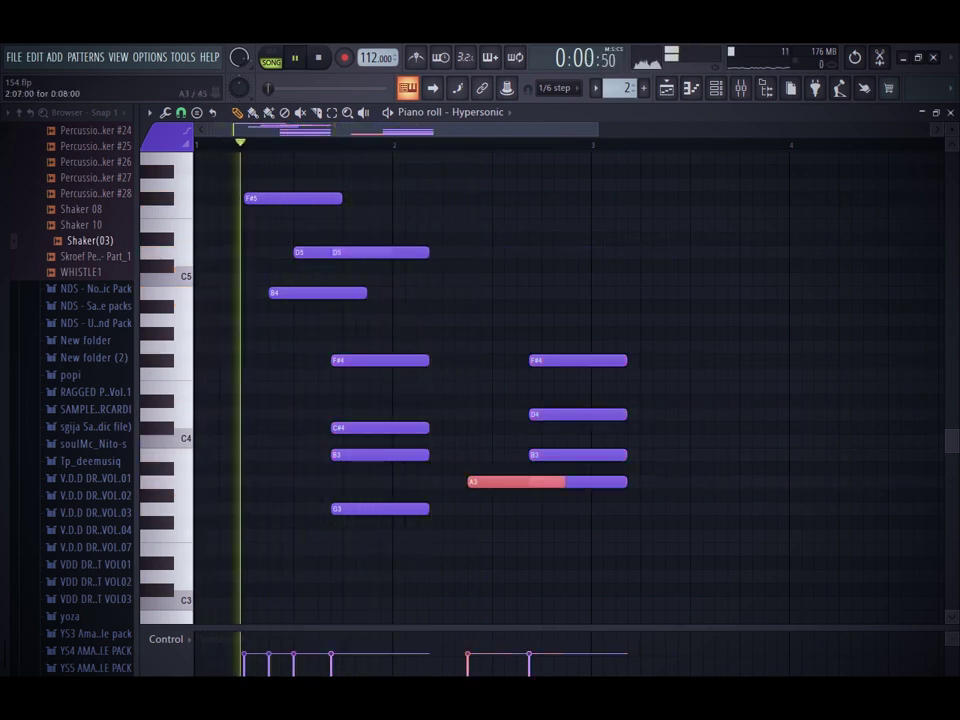
# Step: Remove the extra A3 note and place a short one-step copy of the A3, B3, D4, F#4 chord before the last chord
pyautogui.rightClick(500, 482)
pyautogui.moveTo(600, 318); pyautogui.dragTo(560, 490)
pyautogui.moveTo(622, 416); pyautogui.dragTo(507, 416)
pyautogui.click(523, 333)
pyautogui.click(536, 280)
pyautogui.rightClick(525, 334)
pyautogui.rightClick(535, 280)
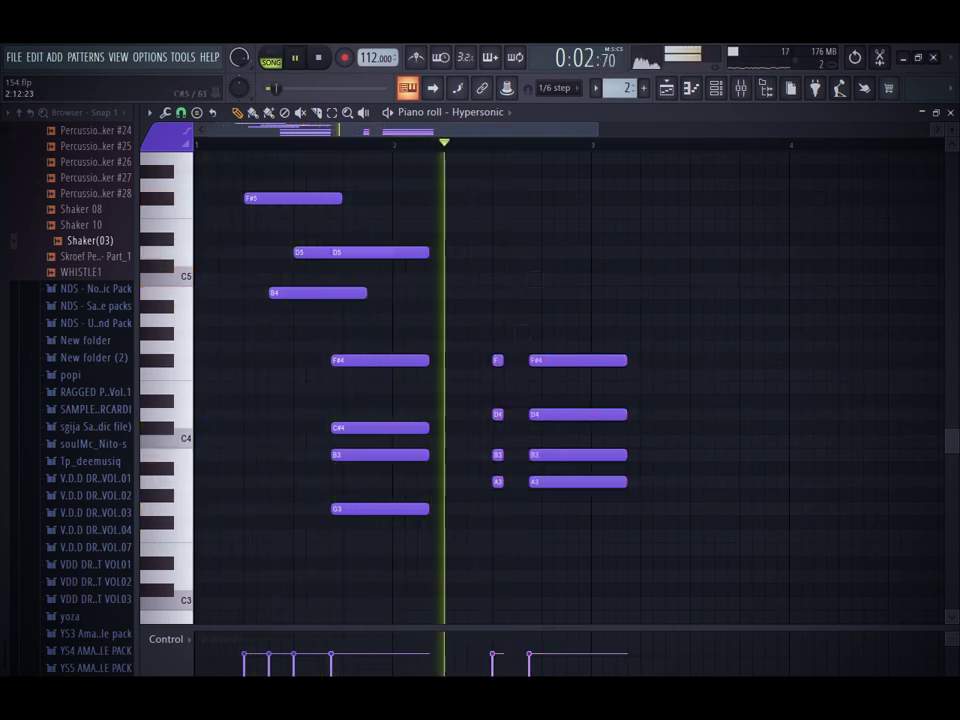
# Step: Revoice the last chord of bar 2 as B3, D4, E4, F#4 and B4
pyautogui.press('space')
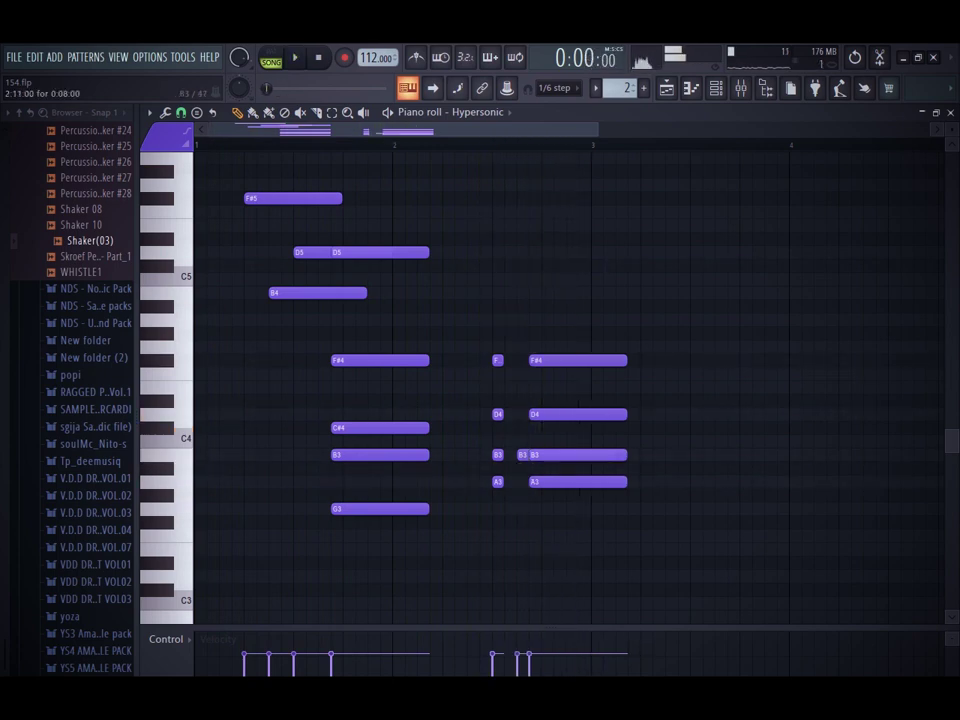
pyautogui.moveTo(540, 360); pyautogui.dragTo(540, 387)
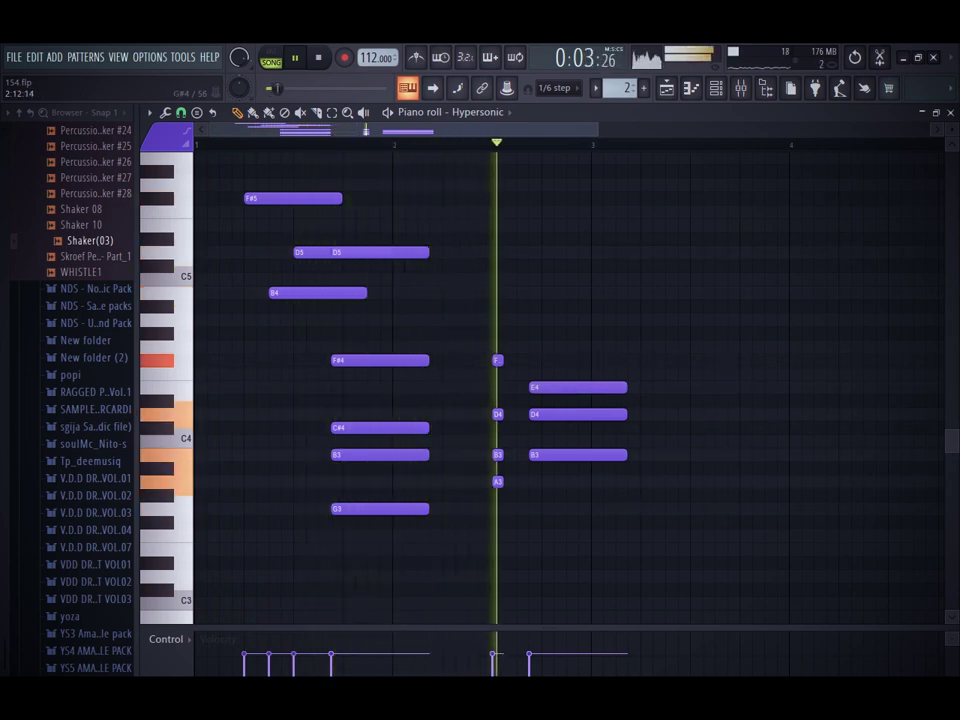
pyautogui.press('space')
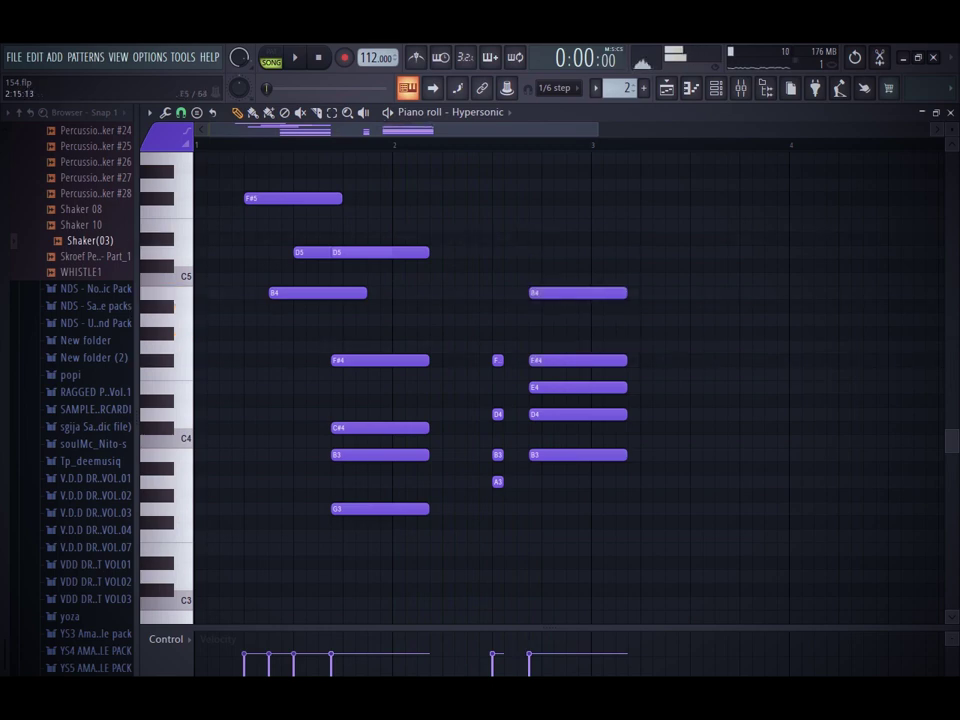
# Step: Randomize the velocities of the Hypersonic notes and transpose them all down two semitones
pyautogui.hotkey('alt', 'r')
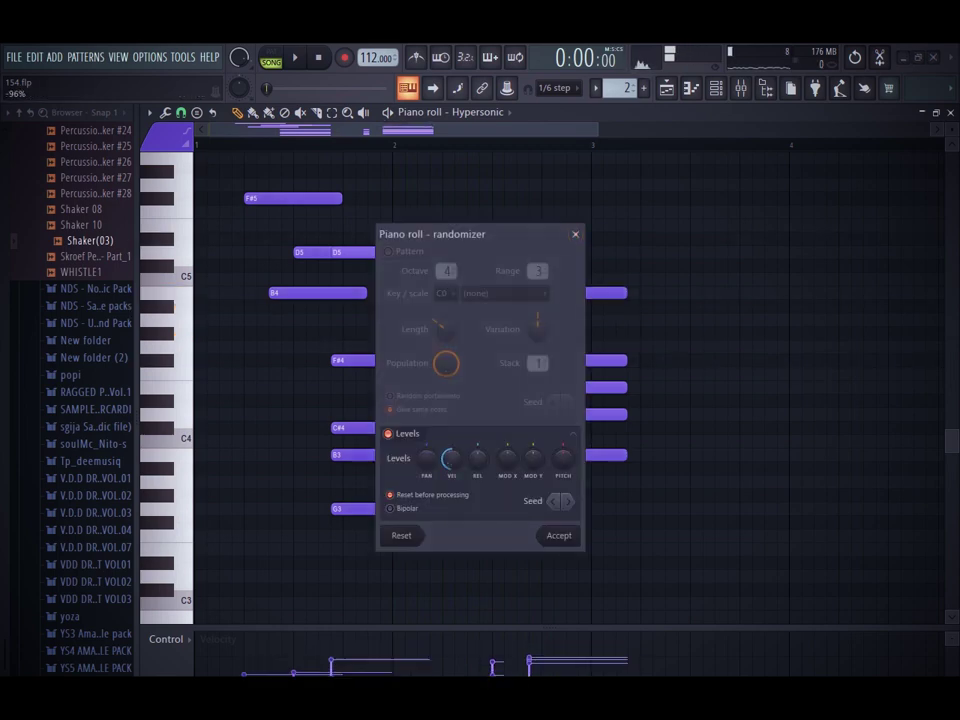
pyautogui.click(564, 541)
pyautogui.hotkey('shift', 'Down')
pyautogui.hotkey('shift', 'Down')
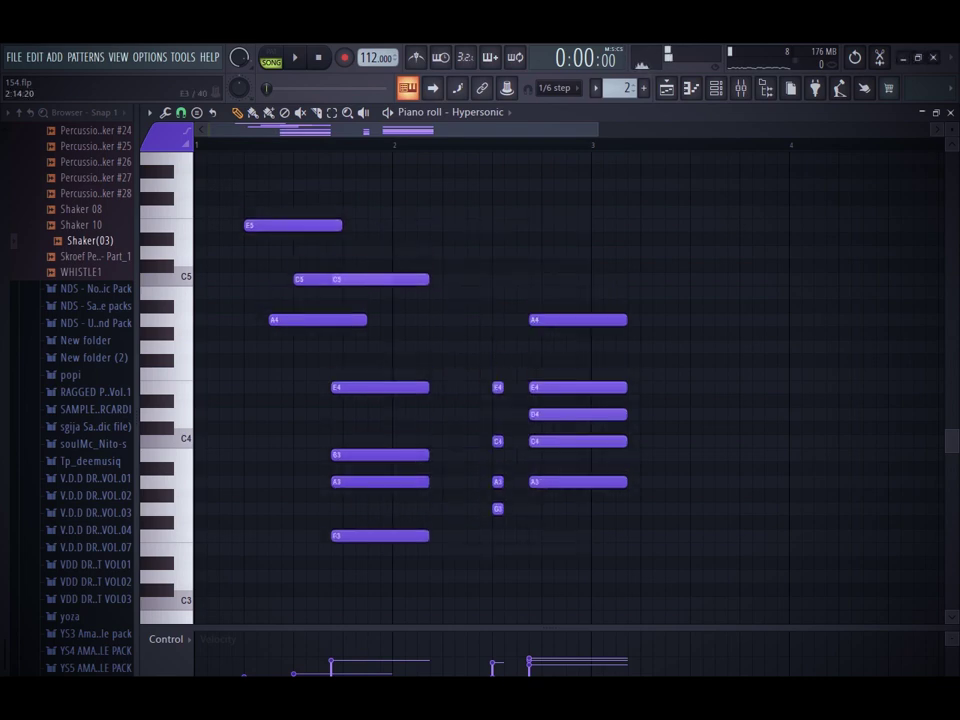
# Step: Strum the Hypersonic chords with the Strumizer, preserving the note ends, and play the result
pyautogui.hotkey('alt', 's')
pyautogui.press('space')
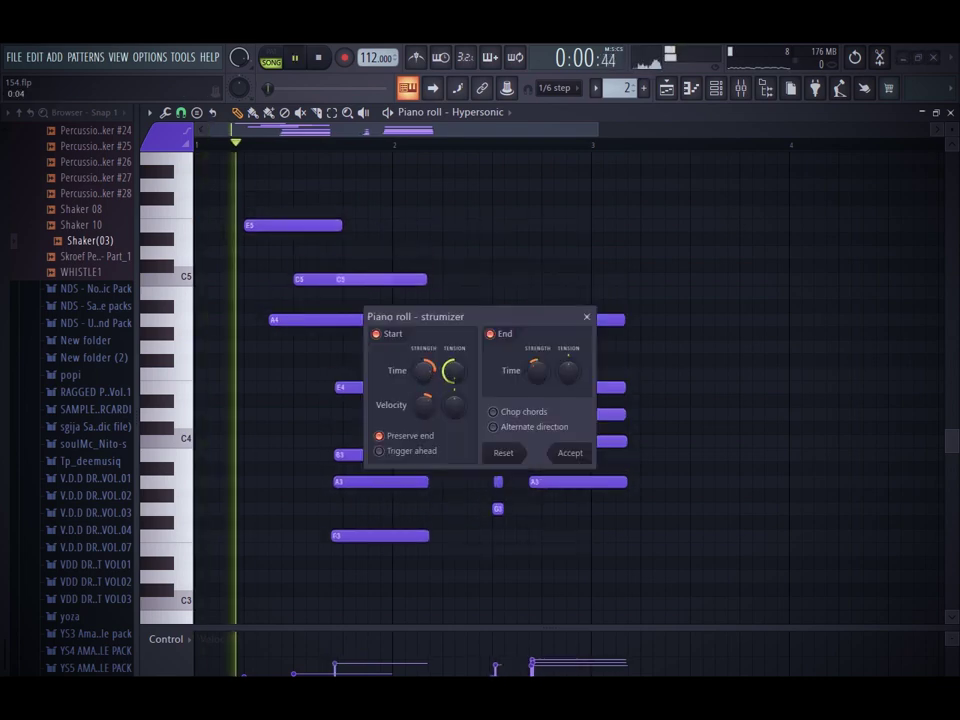
pyautogui.press('Return')
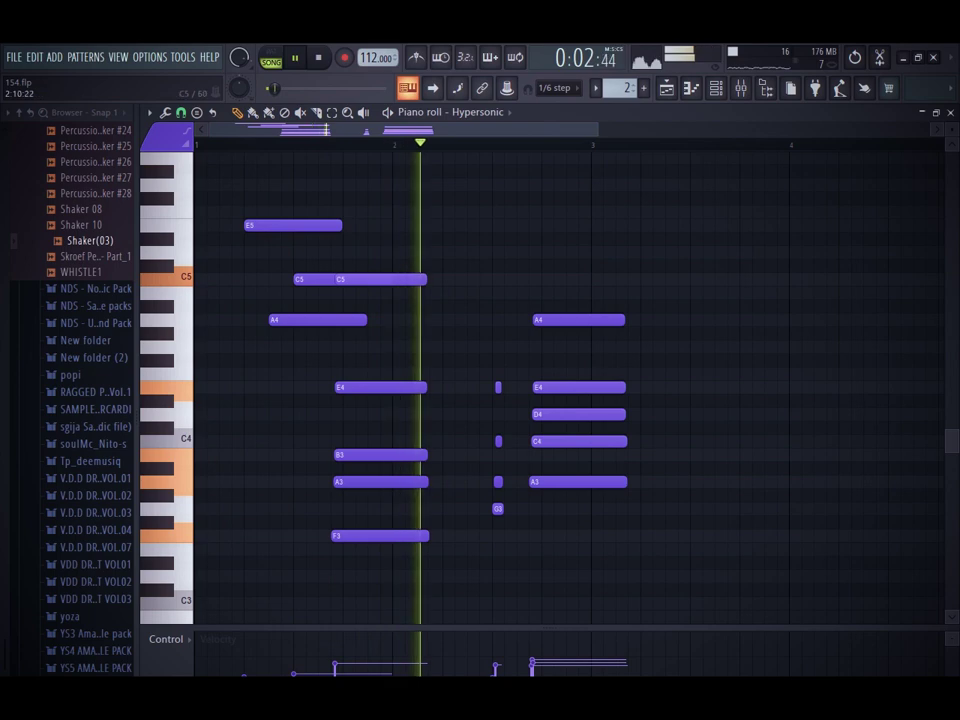
# Step: Lower the top note of the first Hypersonic chord to B4 and replay the progression
pyautogui.press('space')
pyautogui.press('space')
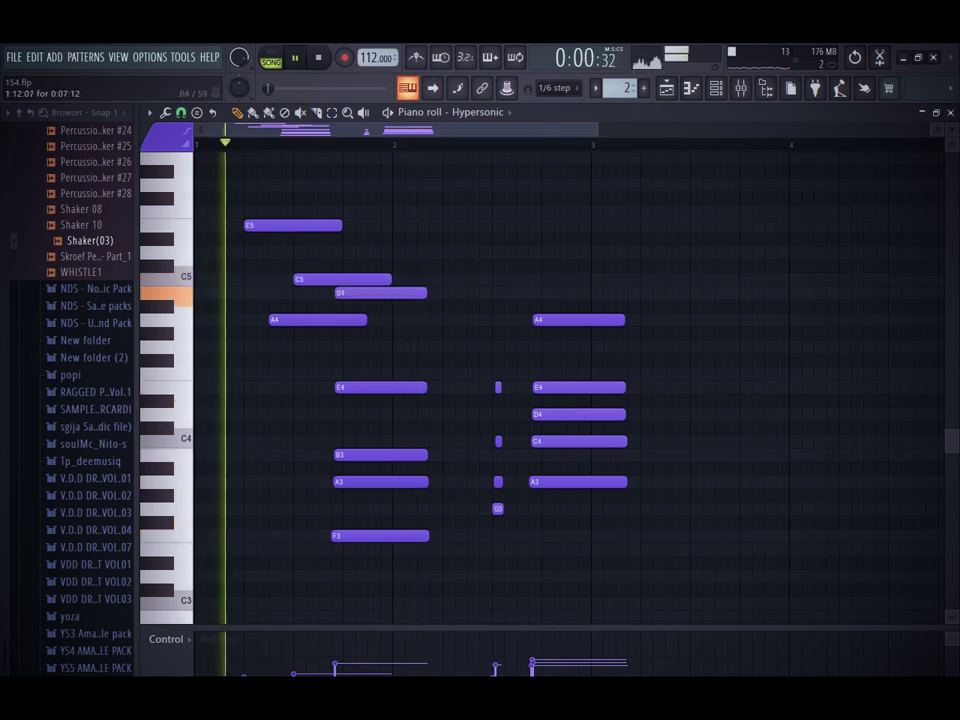
pyautogui.click(534, 252)
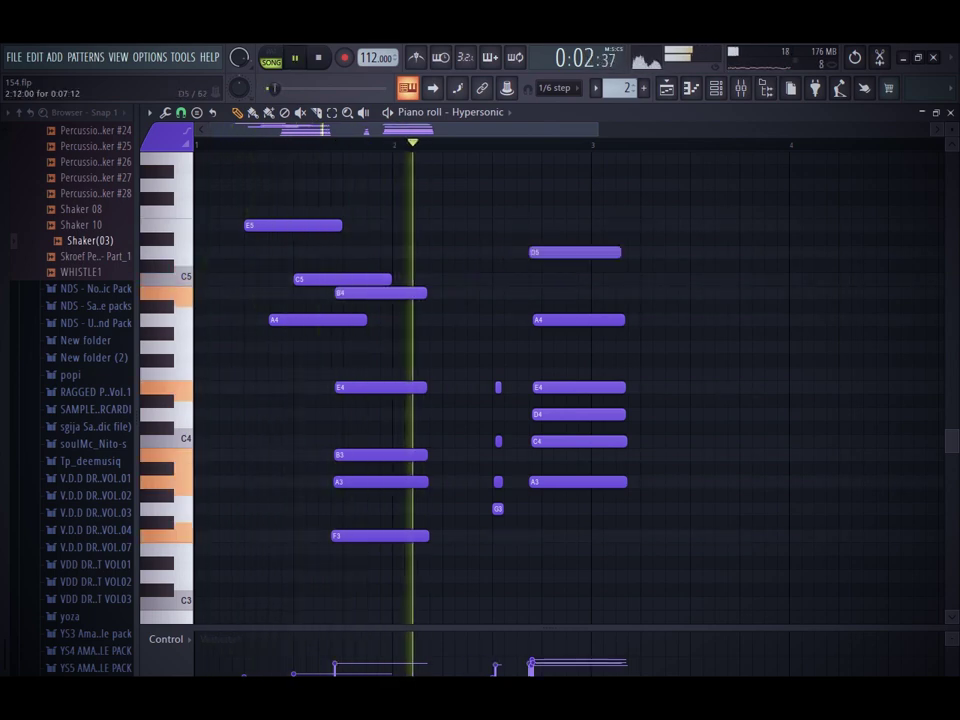
pyautogui.rightClick(536, 252)
pyautogui.click(644, 266)
pyautogui.rightClick(646, 266)
# Step: Duplicate the two-bar Hypersonic progression into bars 3 and 4 and play it
pyautogui.press('space')
pyautogui.hotkey('ctrl', 'b')
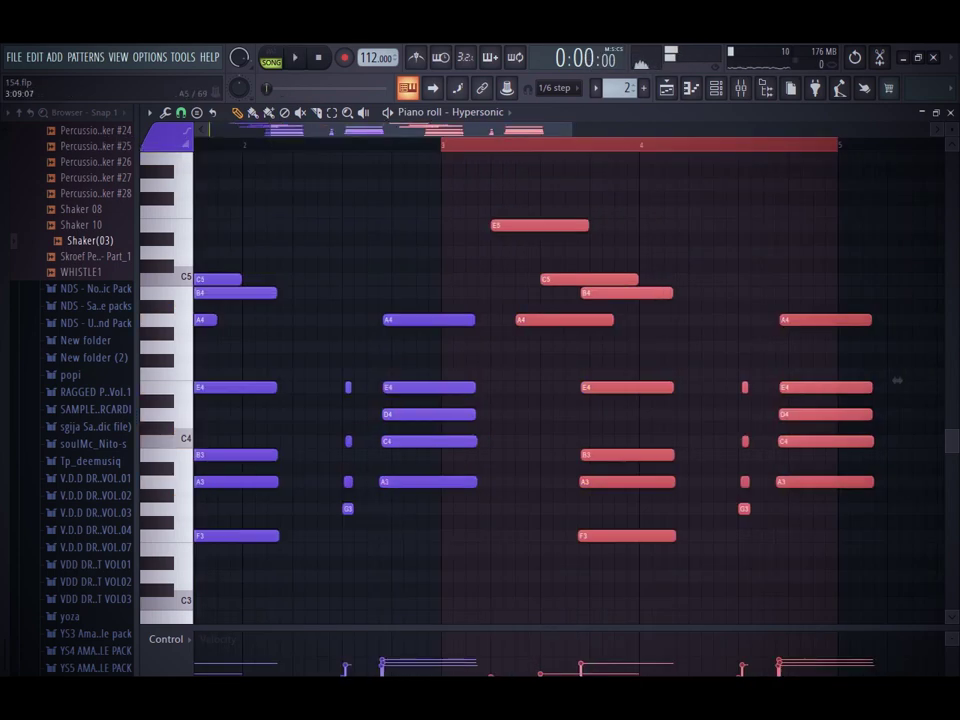
pyautogui.hotkey('ctrl', 'd')
pyautogui.press('space')
pyautogui.moveTo(545, 225)
pyautogui.mouseDown()
pyautogui.moveTo(575, 320)
pyautogui.moveTo(602, 293)
pyautogui.mouseUp()
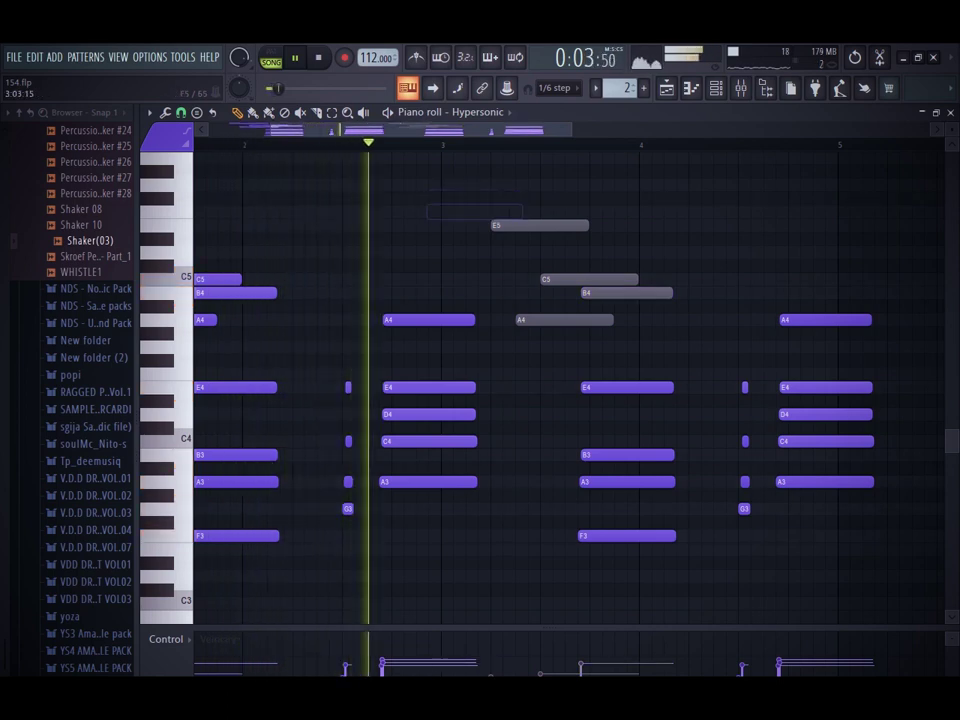
pyautogui.click(492, 212)
pyautogui.rightClick(560, 212)
pyautogui.click(617, 199)
pyautogui.rightClick(652, 199)
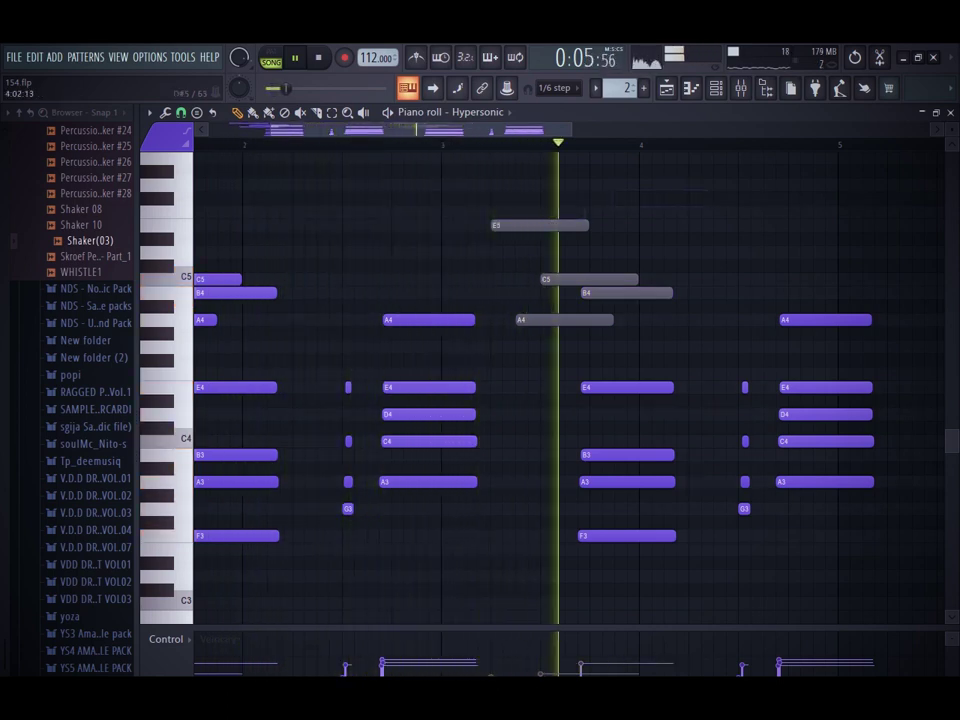
# Step: Delete the melody notes A4, C5, E5 and B4 from the duplicated phrase in bar 3, keeping its chords
pyautogui.rightClick(582, 320)
pyautogui.rightClick(578, 280)
pyautogui.rightClick(566, 226)
pyautogui.rightClick(626, 293)
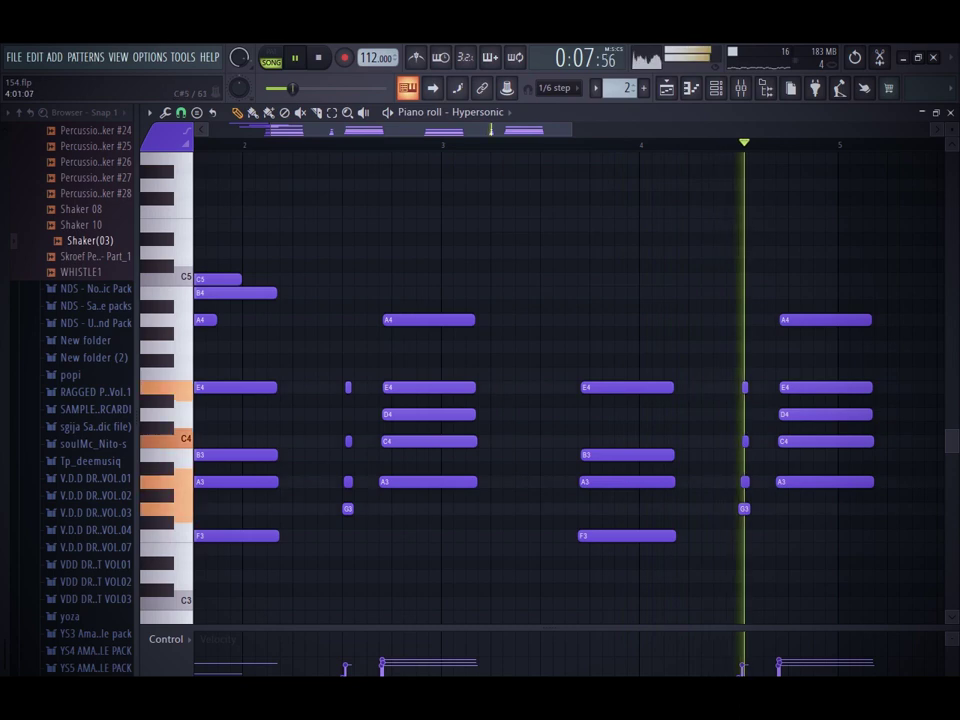
# Step: Duplicate the whole four-bar Hypersonic progression into bars 5 to 8 and play it
pyautogui.press('space')
pyautogui.hotkey('ctrl', 'a')
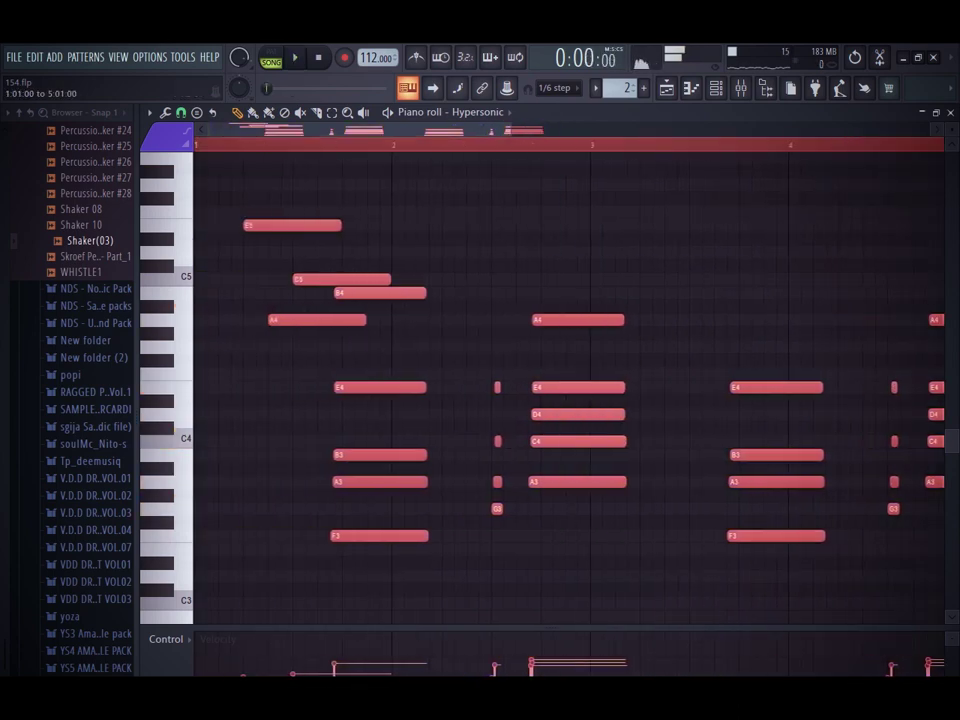
pyautogui.hotkey('ctrl', 'b')
pyautogui.hotkey('ctrl', 'd')
pyautogui.press('space')
# Step: Raise the three melody notes E5, A4 and C5 in bar 5 by one octave
pyautogui.scroll(4, 570, 380)
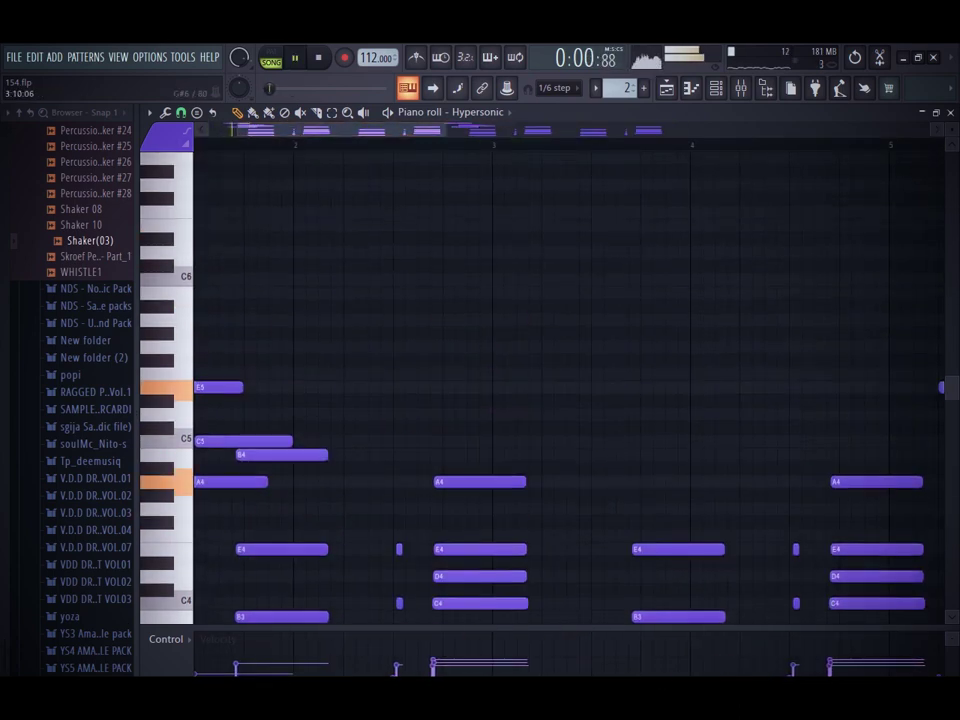
pyautogui.moveTo(330, 130); pyautogui.dragTo(489, 130)
pyautogui.moveTo(434, 287); pyautogui.dragTo(390, 514)
pyautogui.moveTo(529, 434); pyautogui.dragTo(529, 272)
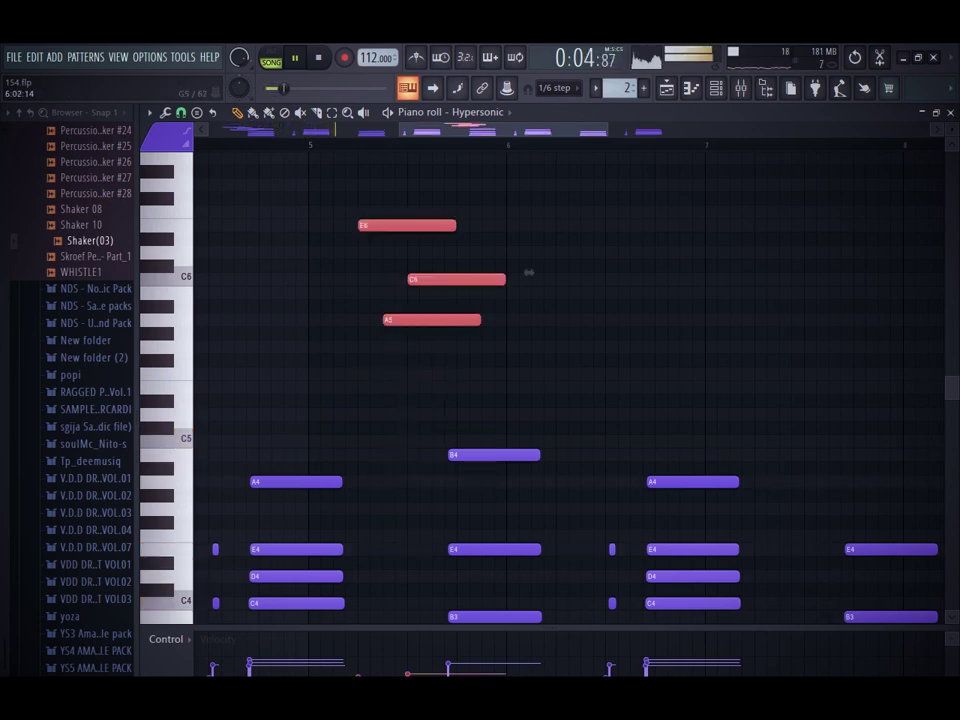
# Step: Place a single A#5 note in the second half of bar 3, above the chords
pyautogui.moveTo(399, 130); pyautogui.dragTo(201, 130)
pyautogui.click(421, 266)
pyautogui.scroll(-5, 460, 290)
pyautogui.scroll(1, 481, 291)
pyautogui.scroll(2, 570, 380)
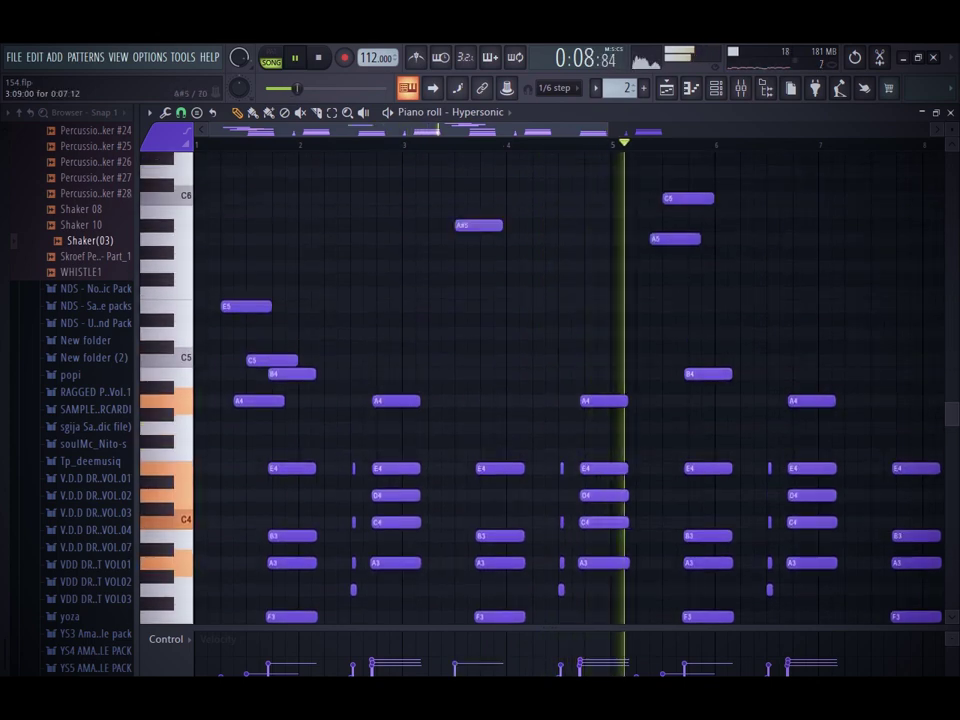
# Step: Transpose all Hypersonic notes up an octave and down six semitones, and play the result
pyautogui.hotkey('ctrl', 'Up')
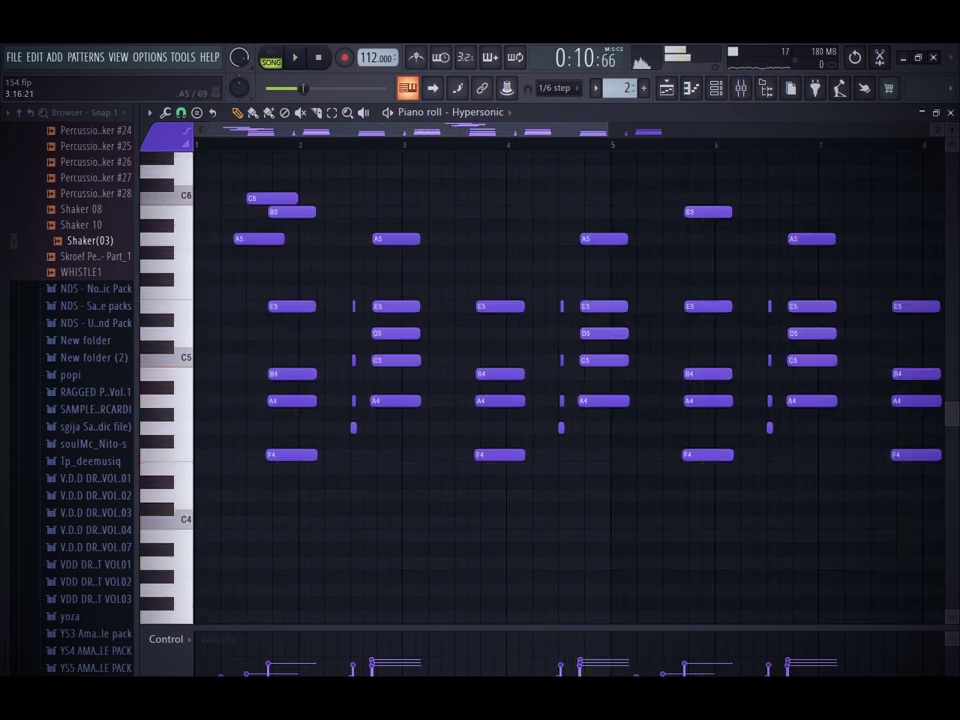
pyautogui.hotkey('shift', 'Down')
pyautogui.hotkey('shift', 'Down')
pyautogui.hotkey('shift', 'Down')
pyautogui.hotkey('shift', 'Down')
pyautogui.hotkey('shift', 'Down')
pyautogui.hotkey('shift', 'Down')
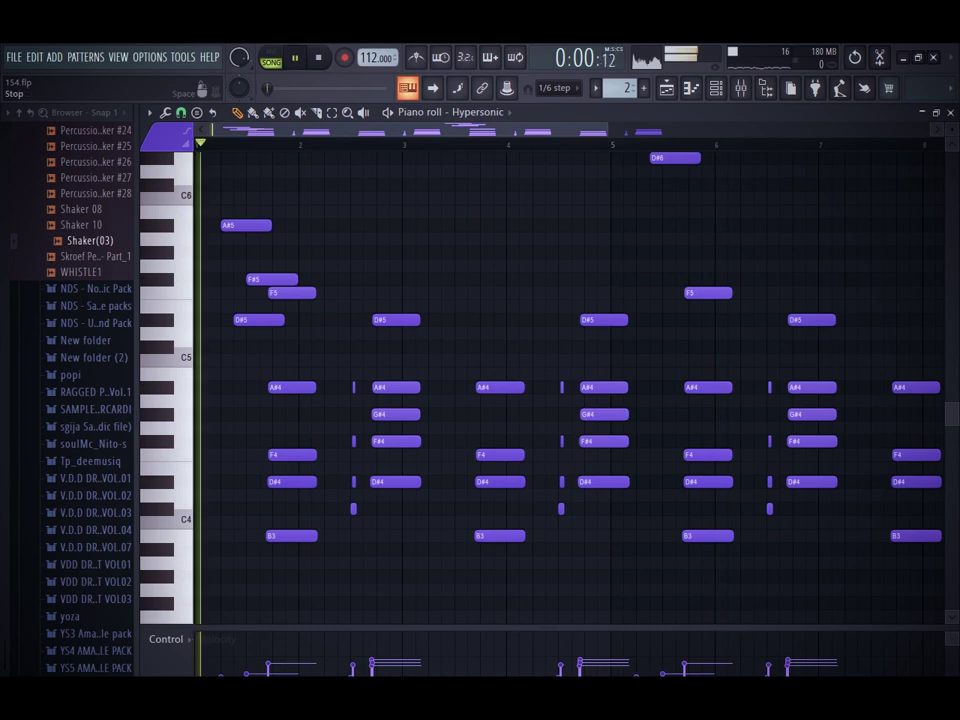
pyautogui.press('space')
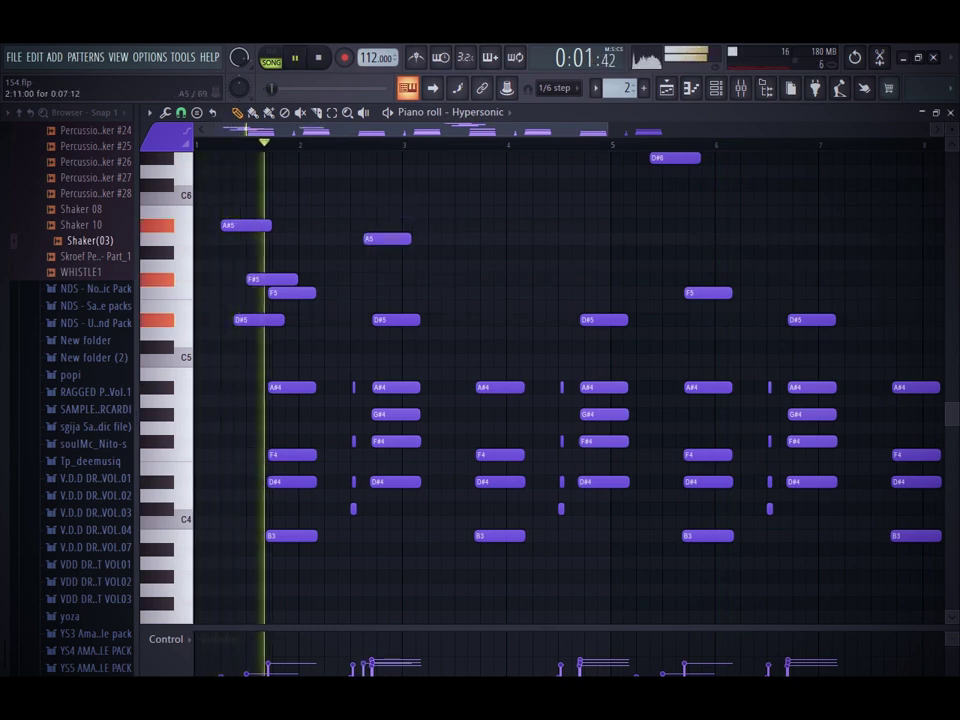
# Step: Select the lowest note of every chord (B3, C#4 and D#4) across the progression and lower them an octave
pyautogui.scroll(-4, 570, 380)
pyautogui.keyDown('ctrl'); pyautogui.keyDown('shift'); pyautogui.click(292, 375); pyautogui.keyUp('shift'); pyautogui.keyUp('ctrl')
pyautogui.keyDown('ctrl'); pyautogui.keyDown('shift'); pyautogui.click(353, 348); pyautogui.keyUp('shift'); pyautogui.keyUp('ctrl')
pyautogui.keyDown('ctrl'); pyautogui.keyDown('shift'); pyautogui.click(397, 321); pyautogui.keyUp('shift'); pyautogui.keyUp('ctrl')
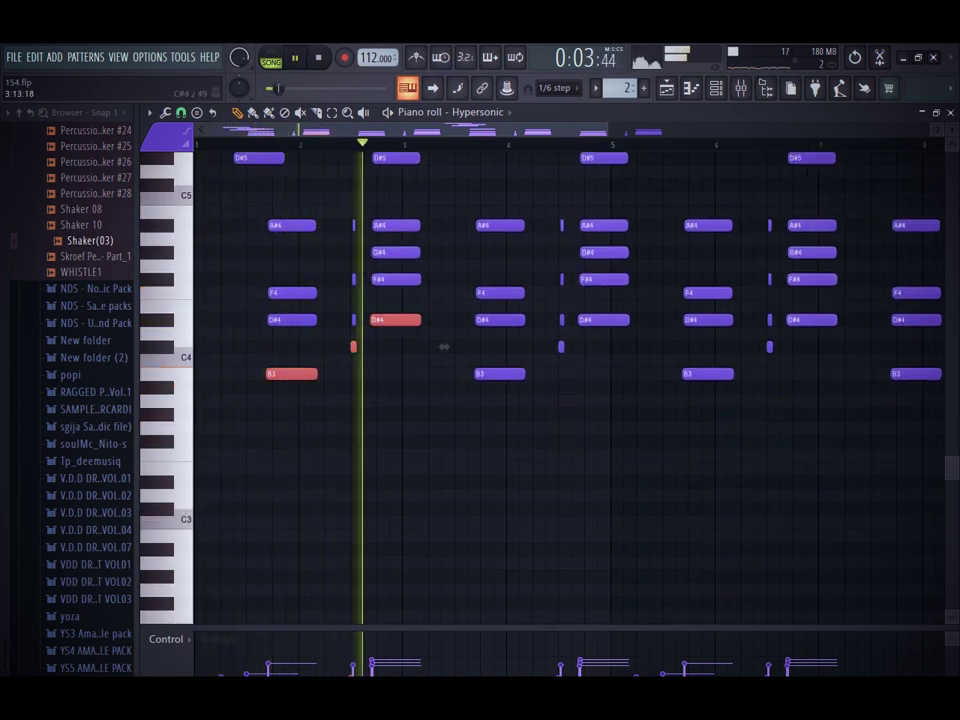
pyautogui.keyDown('ctrl'); pyautogui.keyDown('shift'); pyautogui.click(498, 375); pyautogui.keyUp('shift'); pyautogui.keyUp('ctrl')
pyautogui.keyDown('ctrl'); pyautogui.keyDown('shift'); pyautogui.click(561, 347); pyautogui.keyUp('shift'); pyautogui.keyUp('ctrl')
pyautogui.keyDown('ctrl'); pyautogui.keyDown('shift'); pyautogui.click(597, 320); pyautogui.keyUp('shift'); pyautogui.keyUp('ctrl')
pyautogui.keyDown('ctrl'); pyautogui.keyDown('shift'); pyautogui.click(702, 374); pyautogui.keyUp('shift'); pyautogui.keyUp('ctrl')
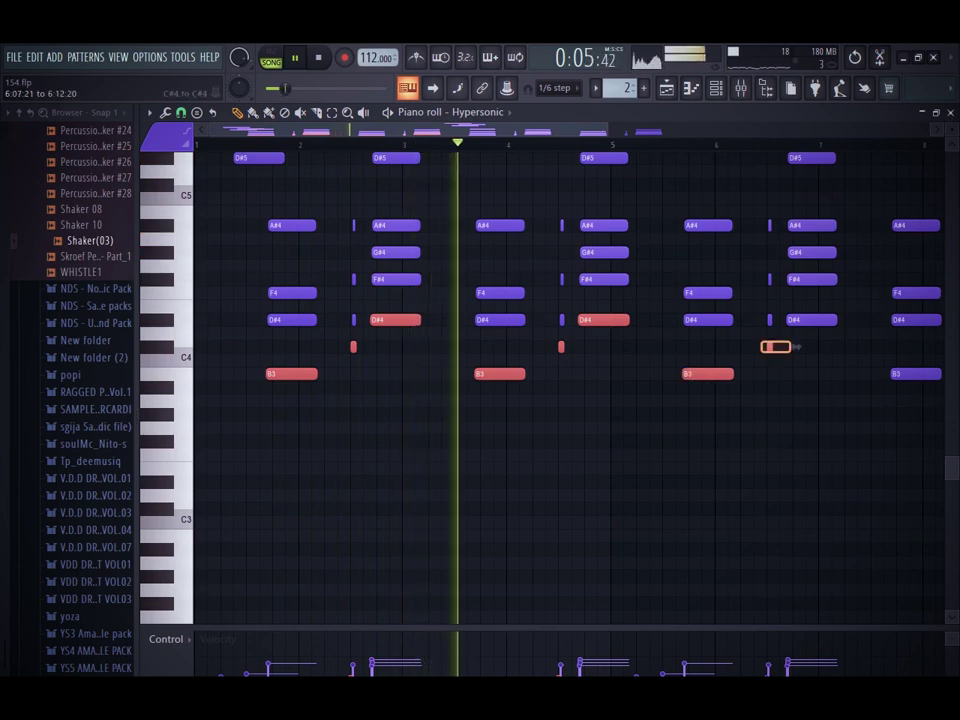
pyautogui.keyDown('ctrl'); pyautogui.keyDown('shift'); pyautogui.click(769, 347); pyautogui.keyUp('shift'); pyautogui.keyUp('ctrl')
pyautogui.keyDown('ctrl'); pyautogui.keyDown('shift'); pyautogui.click(812, 320); pyautogui.keyUp('shift'); pyautogui.keyUp('ctrl')
pyautogui.moveTo(861, 347); pyautogui.dragTo(743, 347)
pyautogui.keyDown('ctrl'); pyautogui.keyDown('shift'); pyautogui.click(796, 374); pyautogui.keyUp('shift'); pyautogui.keyUp('ctrl')
pyautogui.keyDown('ctrl'); pyautogui.keyDown('shift'); pyautogui.click(860, 347); pyautogui.keyUp('shift'); pyautogui.keyUp('ctrl')
pyautogui.keyDown('ctrl'); pyautogui.keyDown('shift'); pyautogui.click(900, 320); pyautogui.keyUp('shift'); pyautogui.keyUp('ctrl')
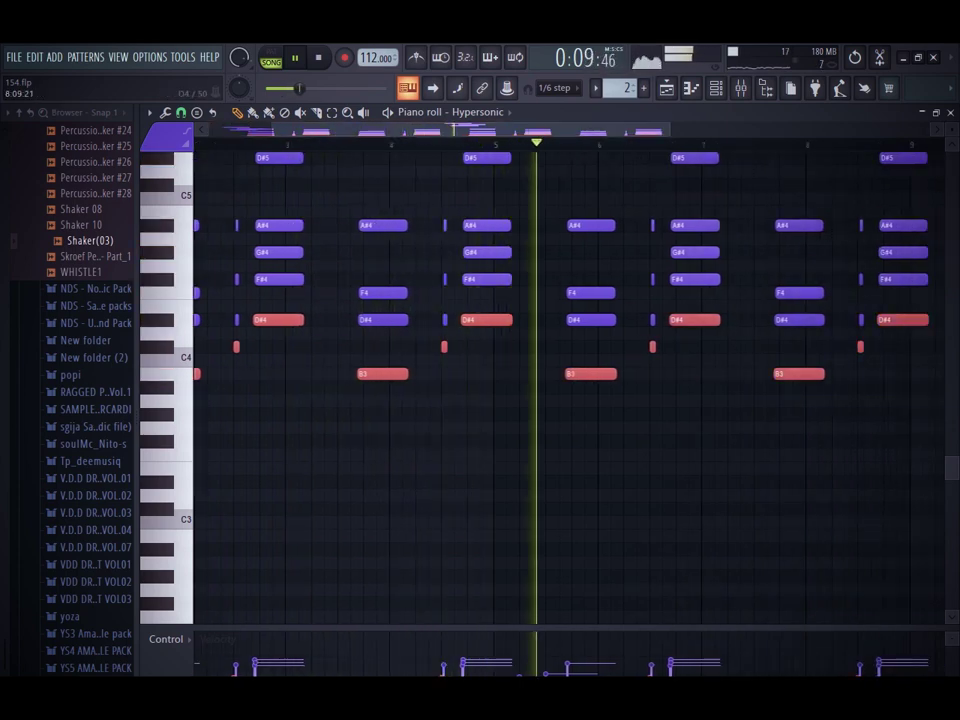
pyautogui.moveTo(506, 130); pyautogui.dragTo(444, 130)
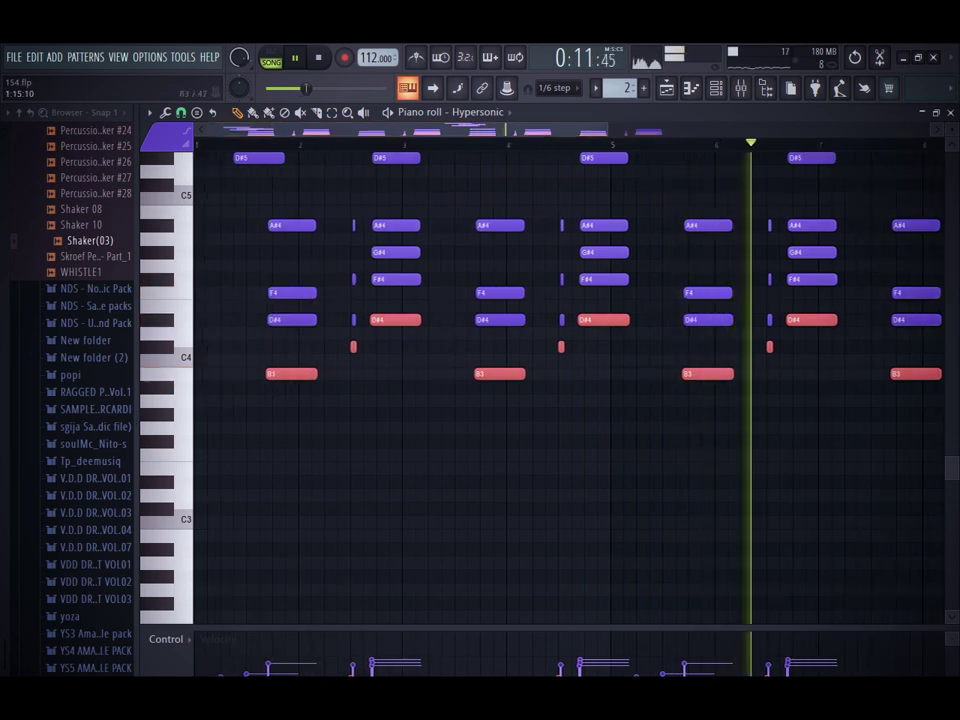
pyautogui.moveTo(284, 374); pyautogui.dragTo(298, 374)
pyautogui.hotkey('ctrl', 'Down')
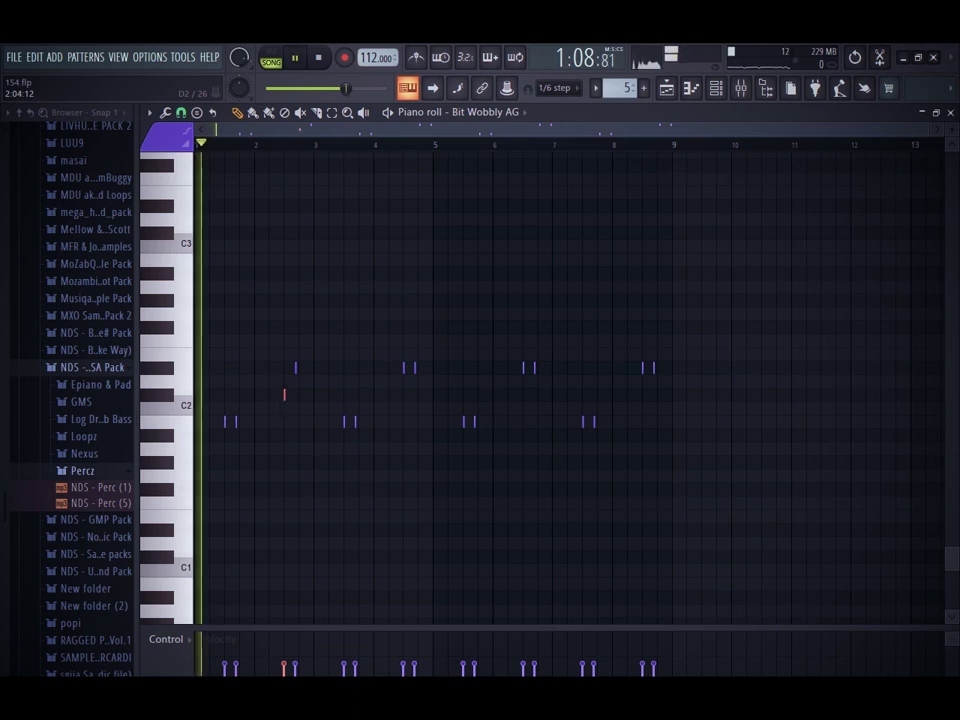
# Step: Delete the Bit Wobbly AG notes after bar 2 and set the piano roll snap to Line
pyautogui.moveTo(703, 266); pyautogui.dragTo(325, 457)
pyautogui.press('Delete')
pyautogui.click(181, 112)
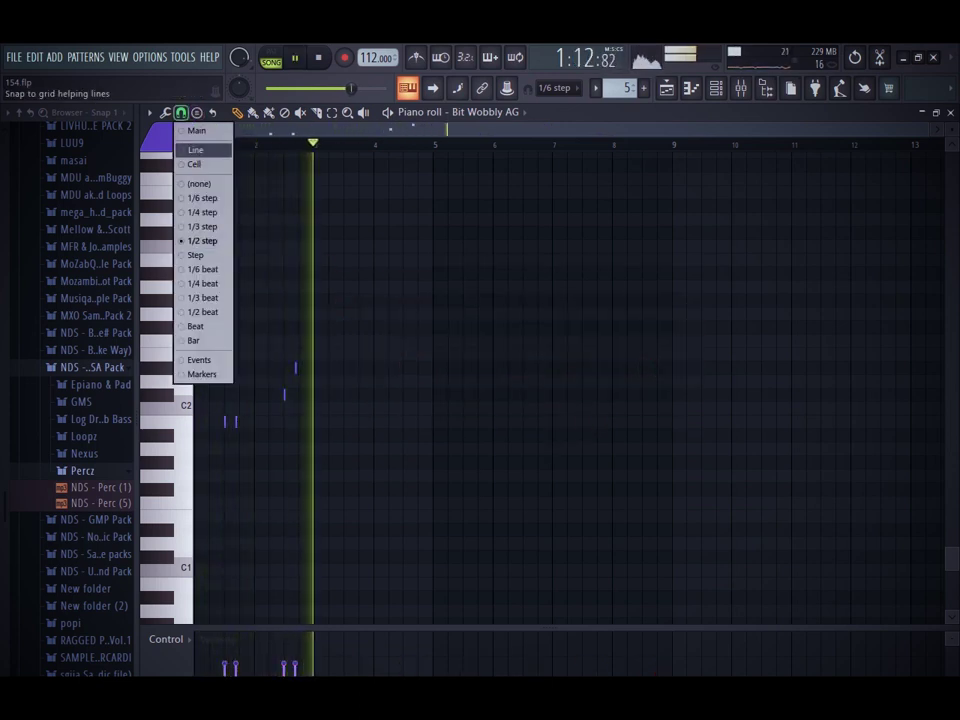
pyautogui.click(195, 149)
# Step: Duplicate the two-bar Bit Wobbly AG phrase three times to fill eight bars
pyautogui.hotkey('ctrl', 'b')
pyautogui.hotkey('ctrl', 'b')
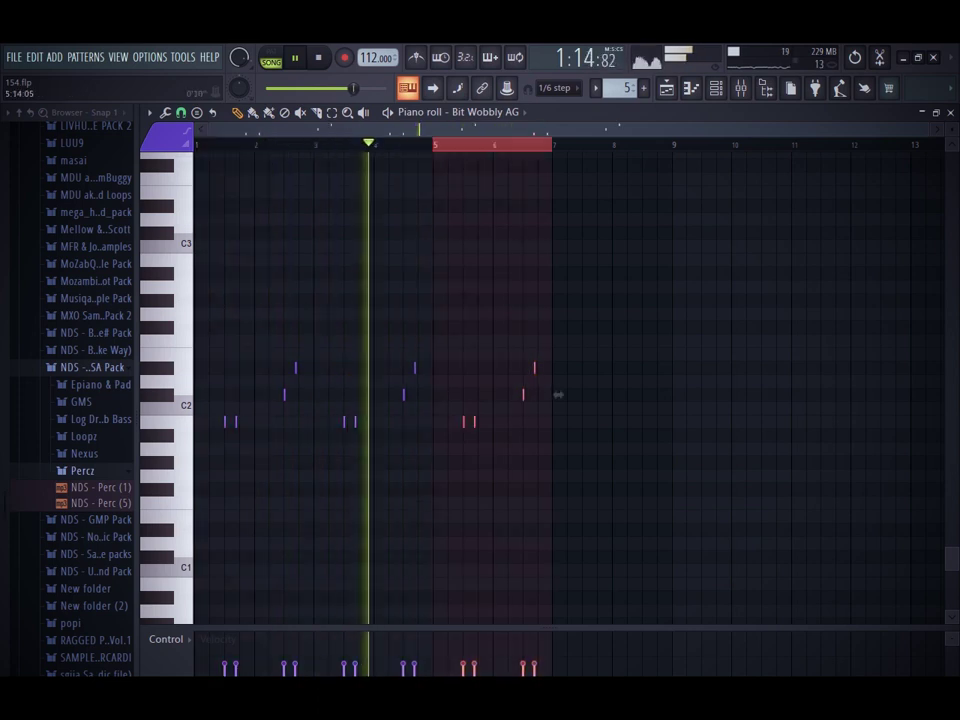
pyautogui.hotkey('ctrl', 'b')
pyautogui.hotkey('ctrl', 'd')
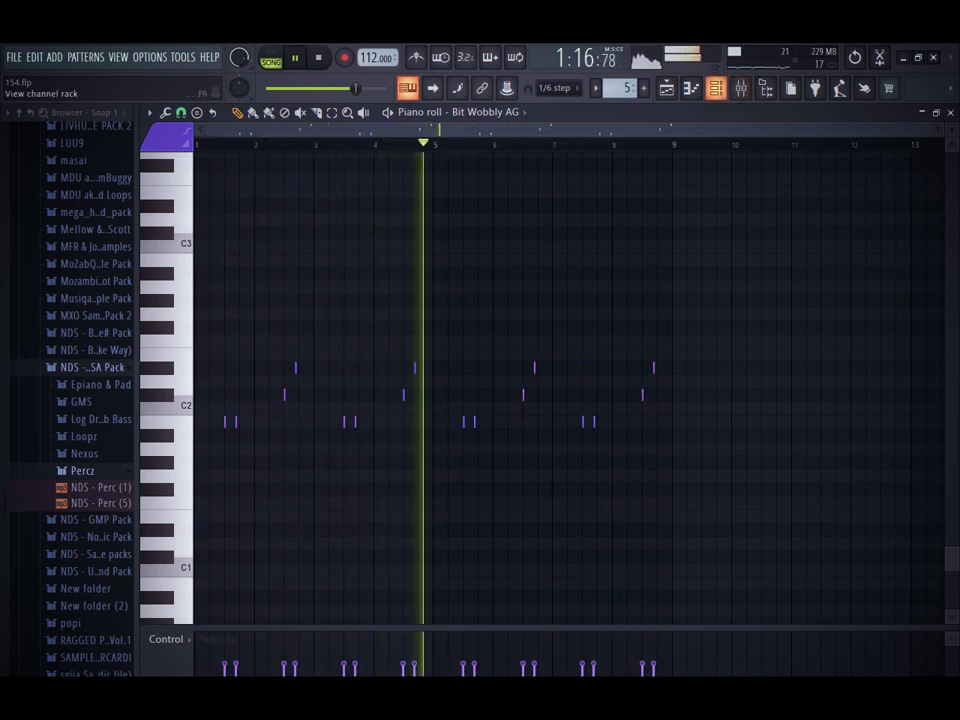
# Step: Apply level scaling to the Bit Wobbly AG velocities, with Multiply near the middle and Offset at maximum
pyautogui.press('F6')
pyautogui.press('F6')
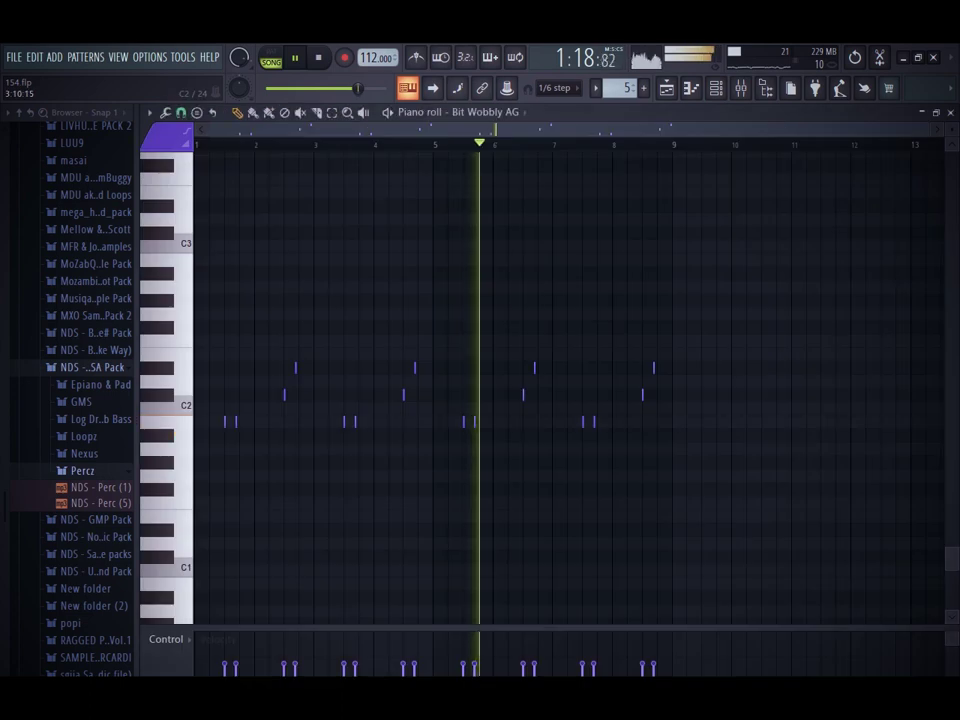
pyautogui.hotkey('alt', 'x')
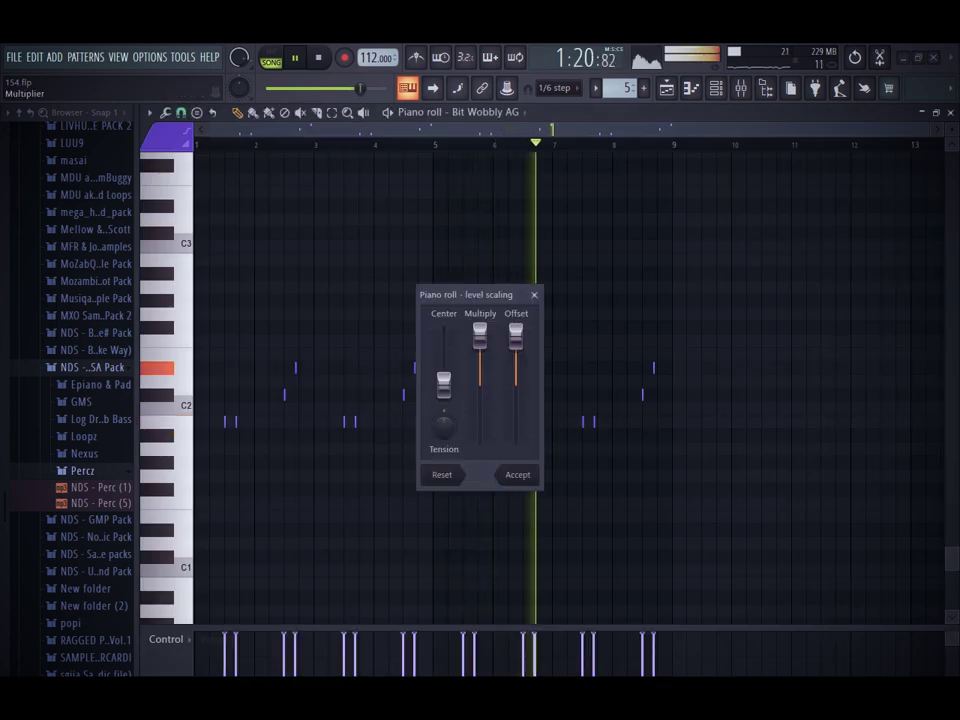
pyautogui.moveTo(480, 365); pyautogui.dragTo(480, 392)
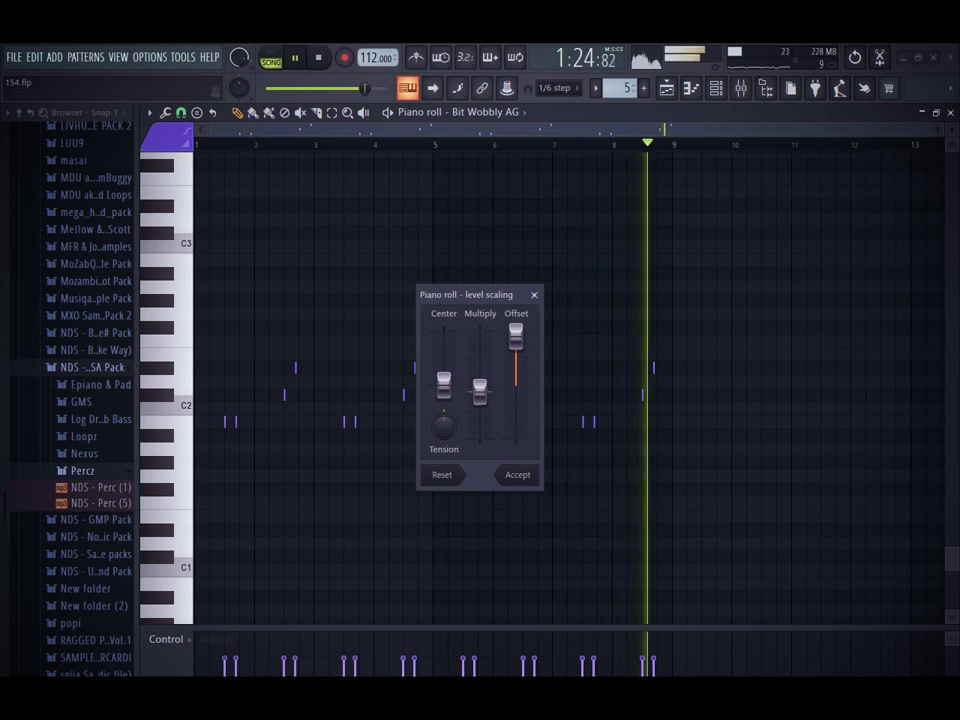
pyautogui.click(517, 475)
# Step: Play the arrangement in the playlist from about bar 29 and check the channel rack
pyautogui.click(666, 88)
pyautogui.click(571, 144)
pyautogui.click(715, 88)
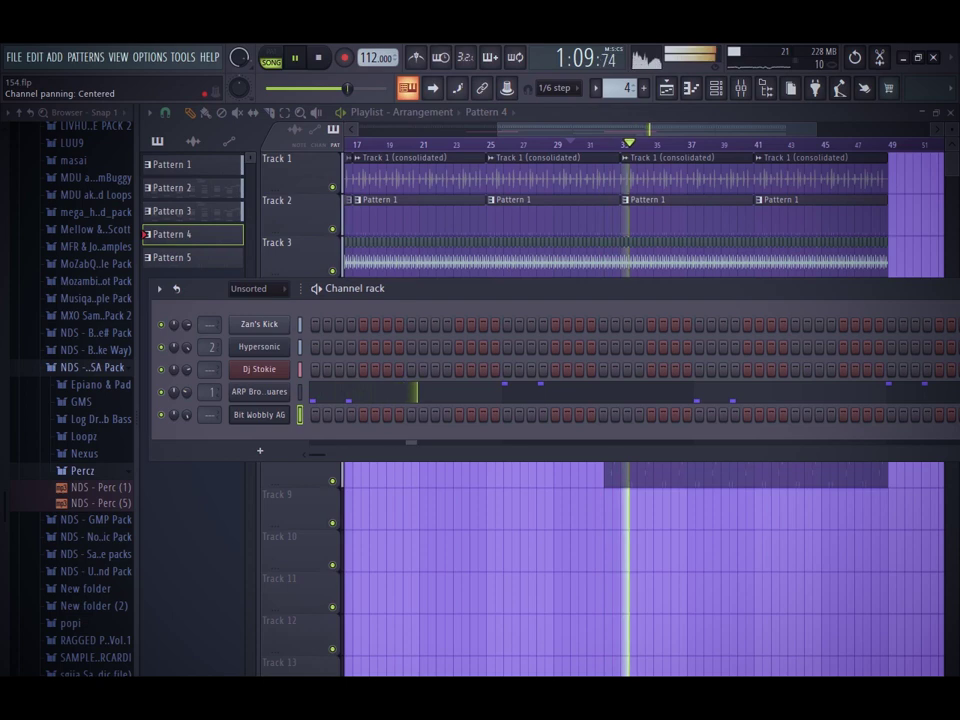
pyautogui.click(715, 88)
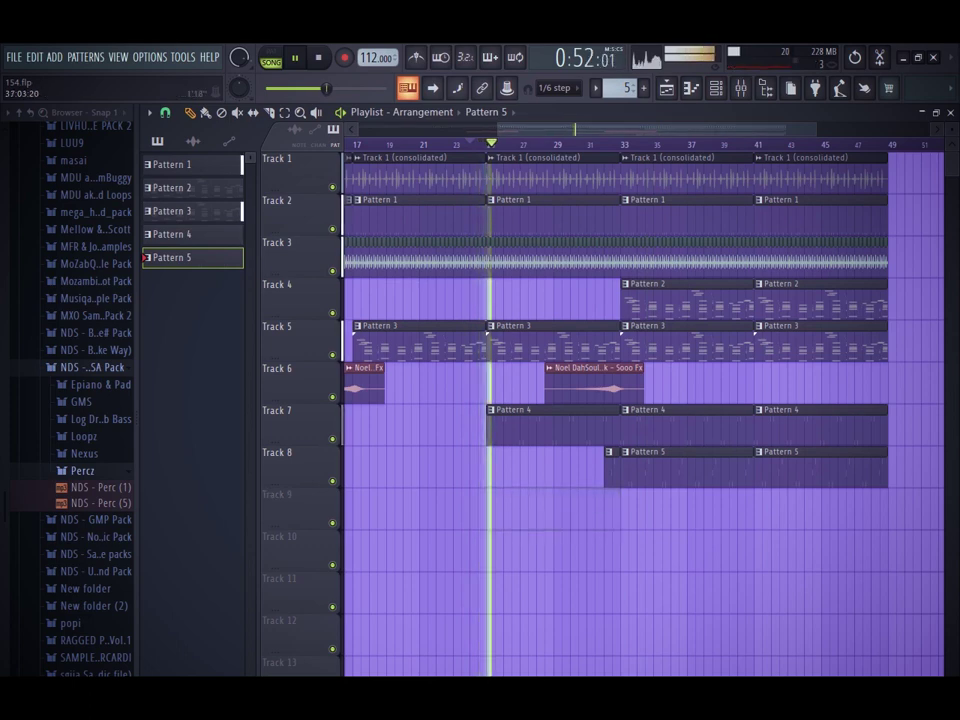
# Step: Create Patterns 6 and 7, placing Pattern 6 on Track 9 at bar 41 and Pattern 7 on Track 10 at bar 31
pyautogui.click(643, 88)
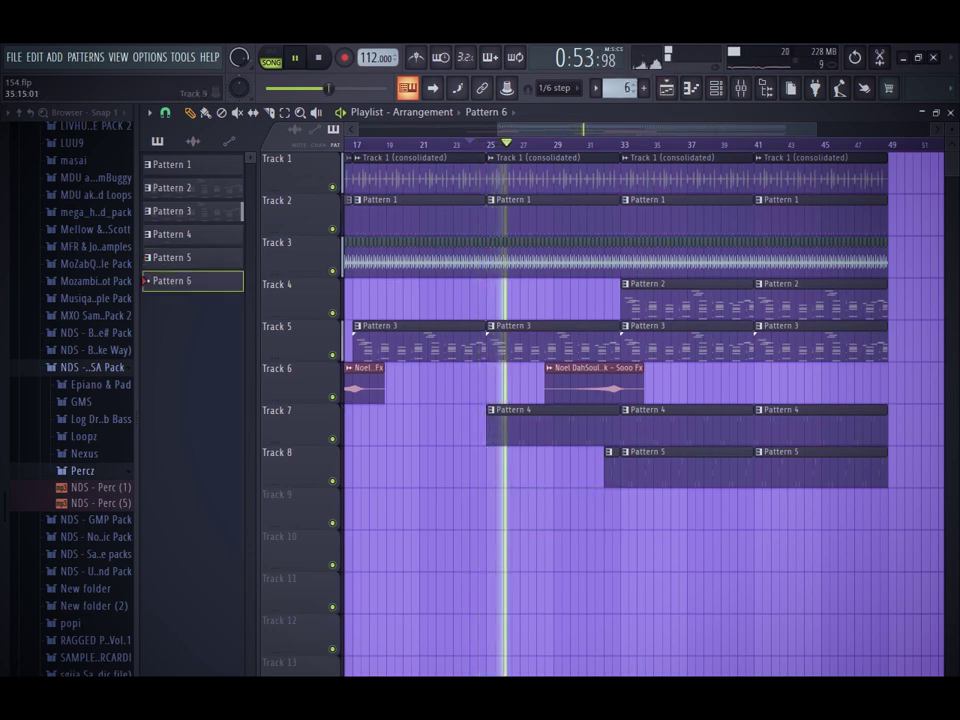
pyautogui.click(760, 500)
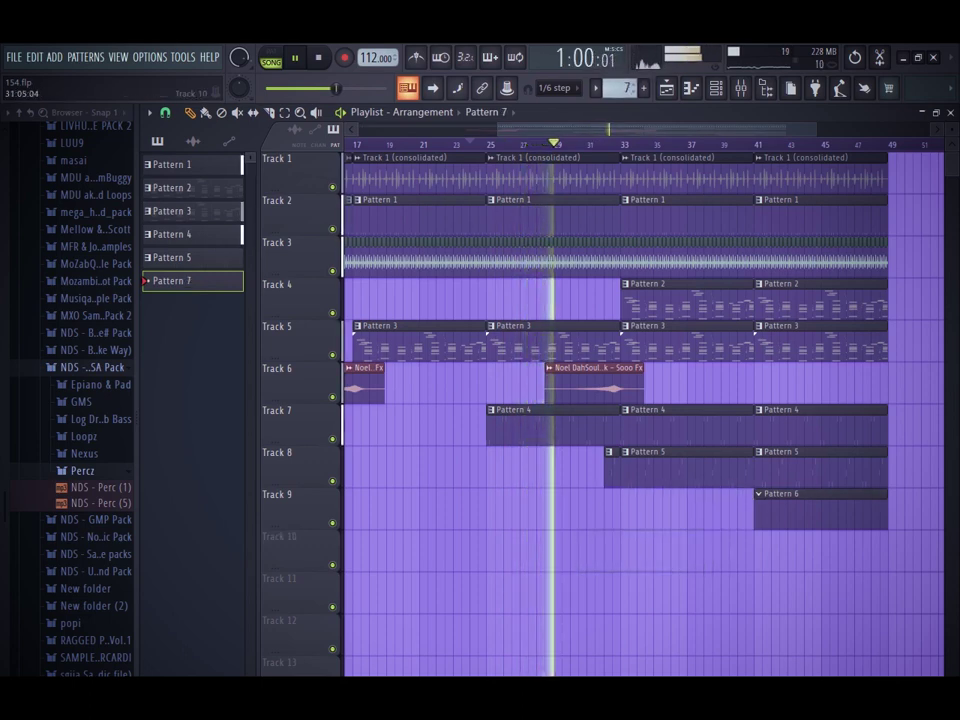
pyautogui.moveTo(600, 552); pyautogui.dragTo(770, 552)
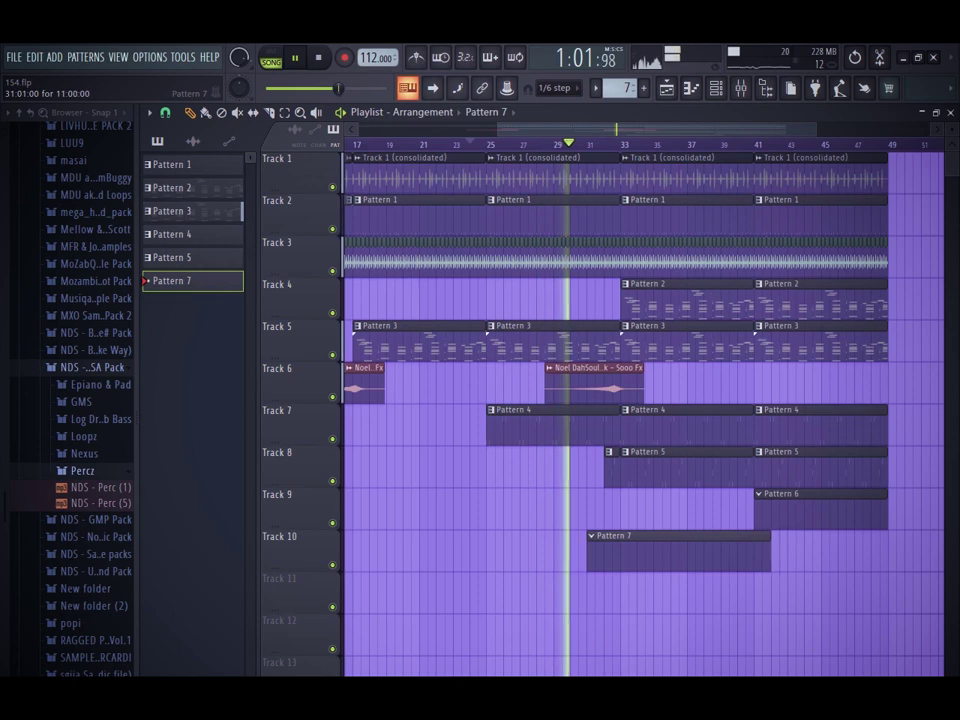
# Step: Add a Theke Way Lead sound from the NDS - Bique## Pt3.(Theke Way) pack to the channel rack
pyautogui.click(715, 88)
pyautogui.click(92, 367)
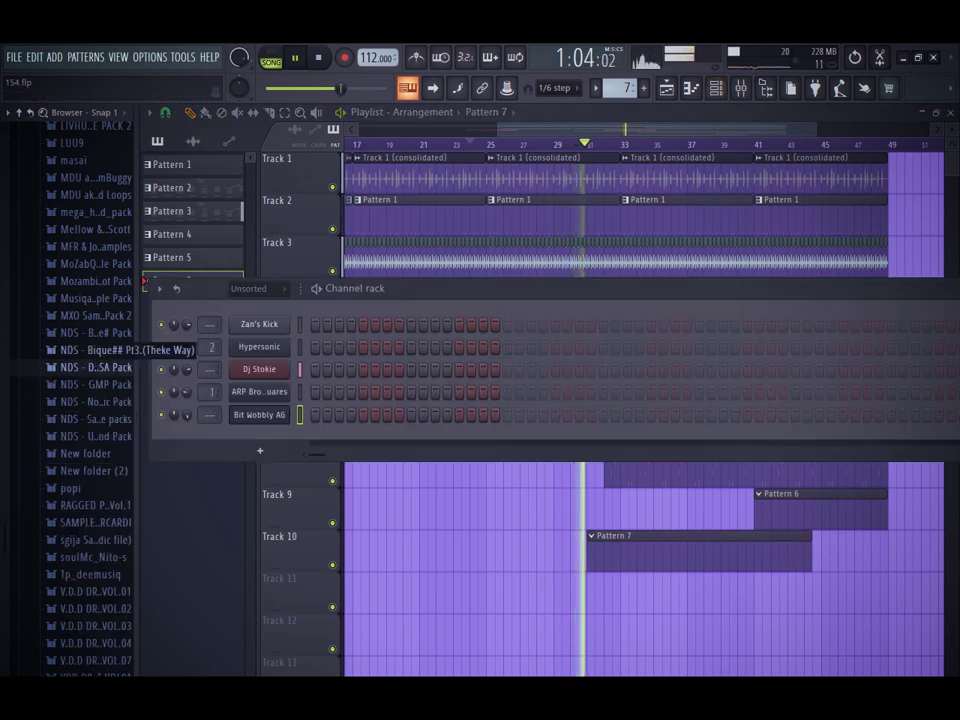
pyautogui.click(92, 350)
pyautogui.scroll(-15, 100, 393)
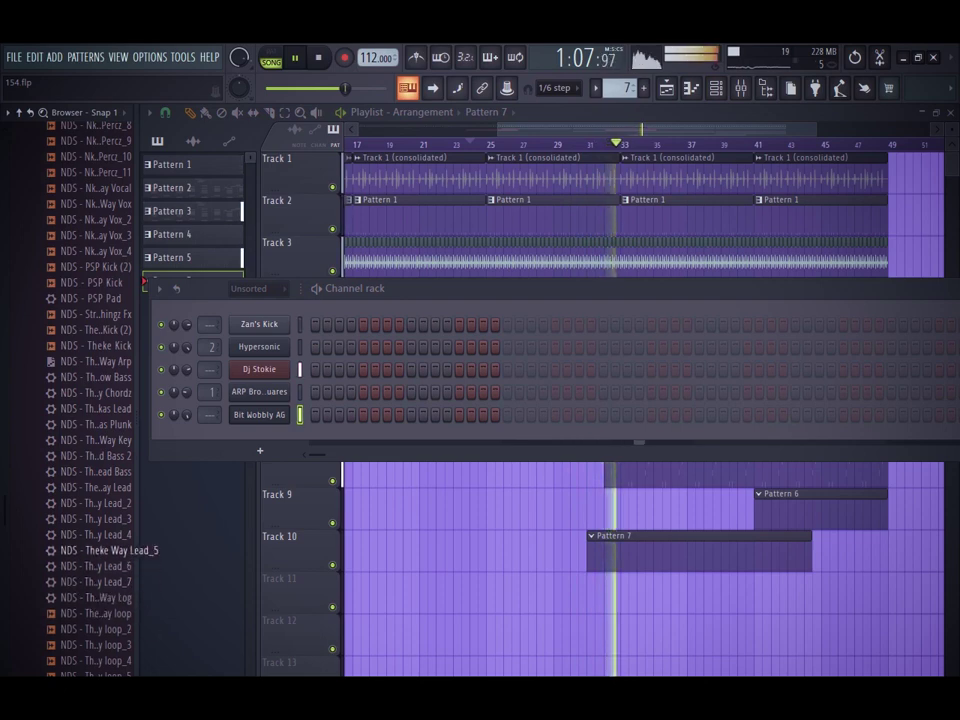
pyautogui.moveTo(108, 550); pyautogui.dragTo(458, 420)
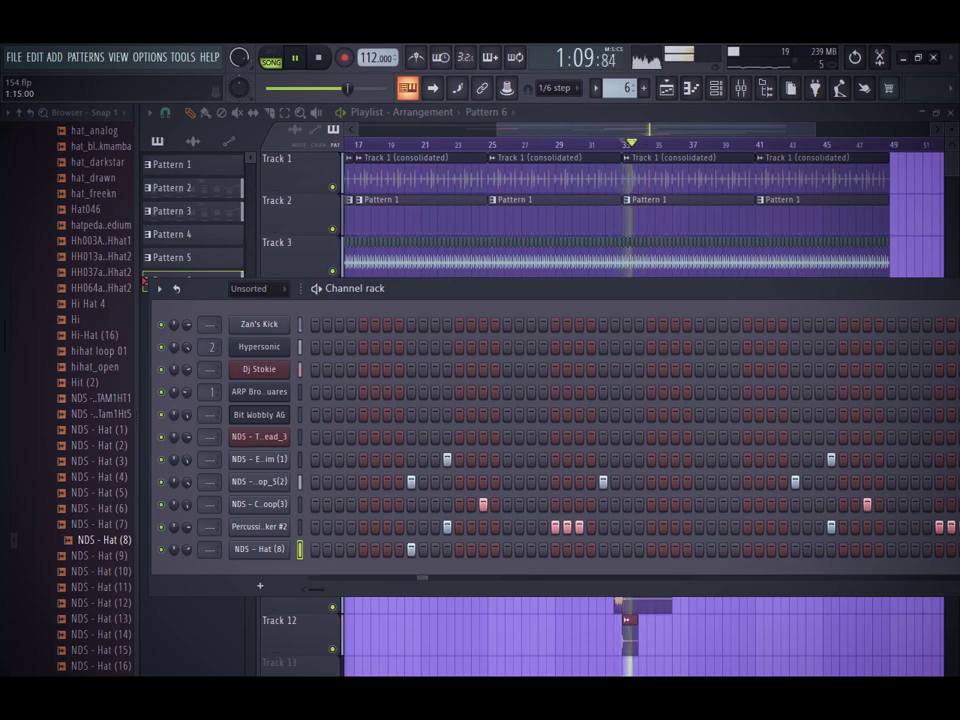
# Step: Open the NDS - Hat (8) channel of Pattern 6 in the piano roll and duplicate the selected eight bars from bar 9
pyautogui.rightClick(280, 549)
pyautogui.click(321, 516)
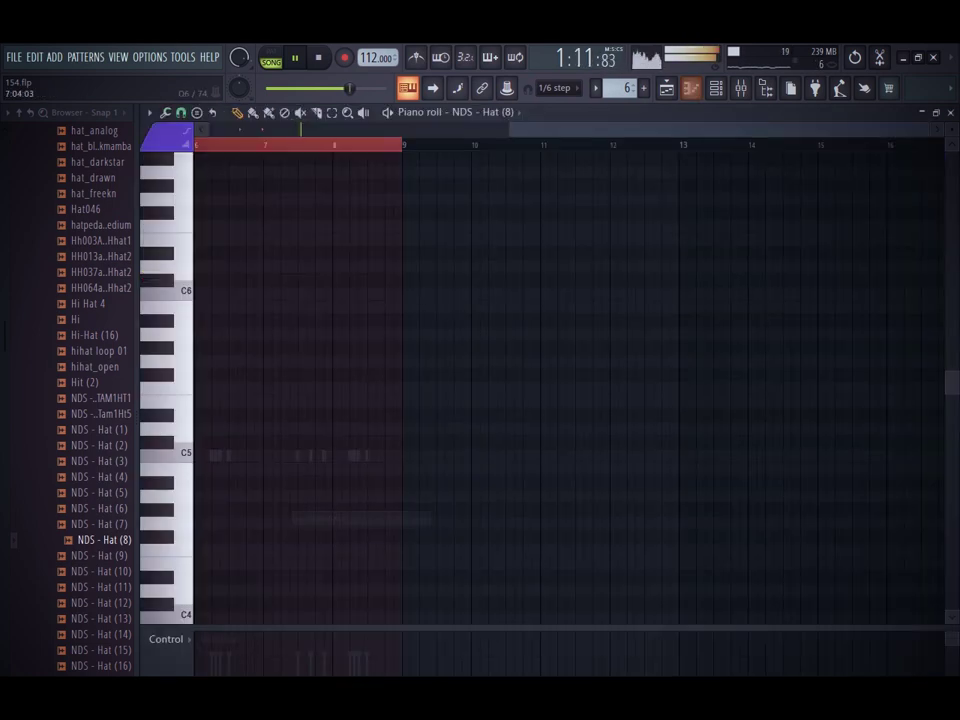
pyautogui.moveTo(509, 130); pyautogui.dragTo(209, 130)
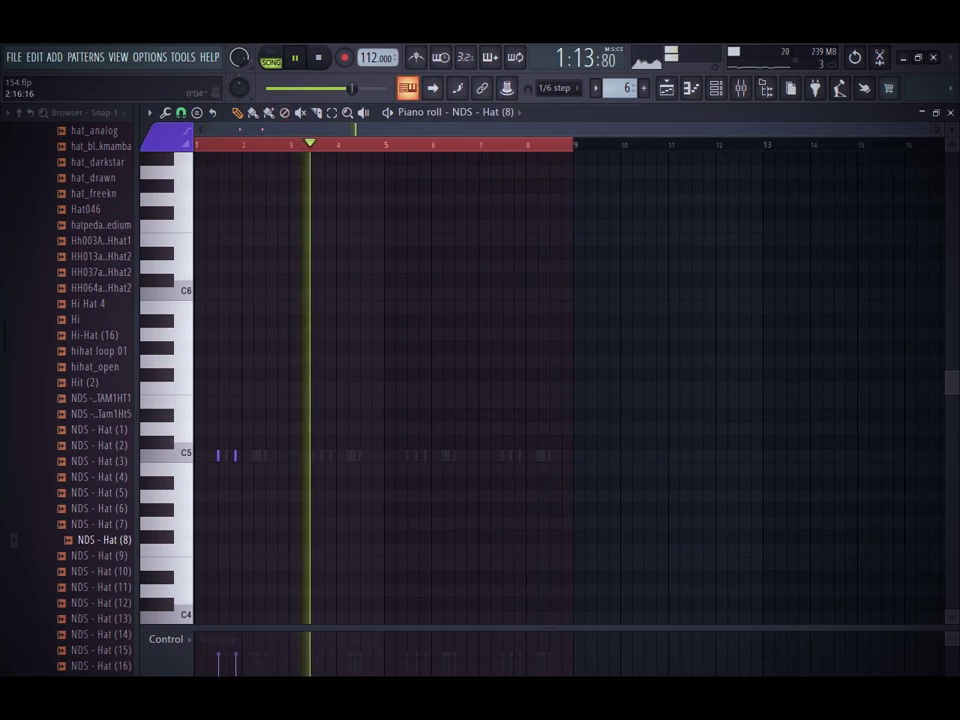
pyautogui.hotkey('ctrl', 'b')
pyautogui.scroll(6, 587, 213)
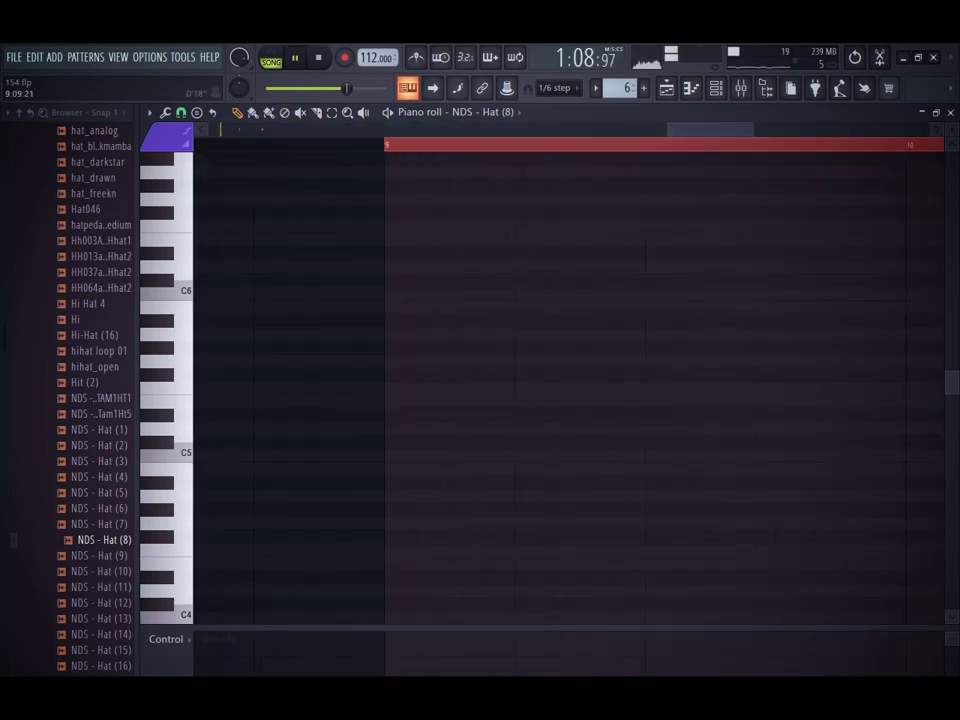
# Step: Repeat the NDS - Hat (8) notes of bars 1–2 three times so they fill eight bars of Pattern 6
pyautogui.moveTo(668, 130); pyautogui.dragTo(198, 130)
pyautogui.hotkey('ctrl', 'd')
pyautogui.hotkey('ctrl', 'a')
pyautogui.hotkey('ctrl', 'b')
pyautogui.hotkey('ctrl', 'b')
pyautogui.hotkey('ctrl', 'b')
pyautogui.hotkey('ctrl', 'd')
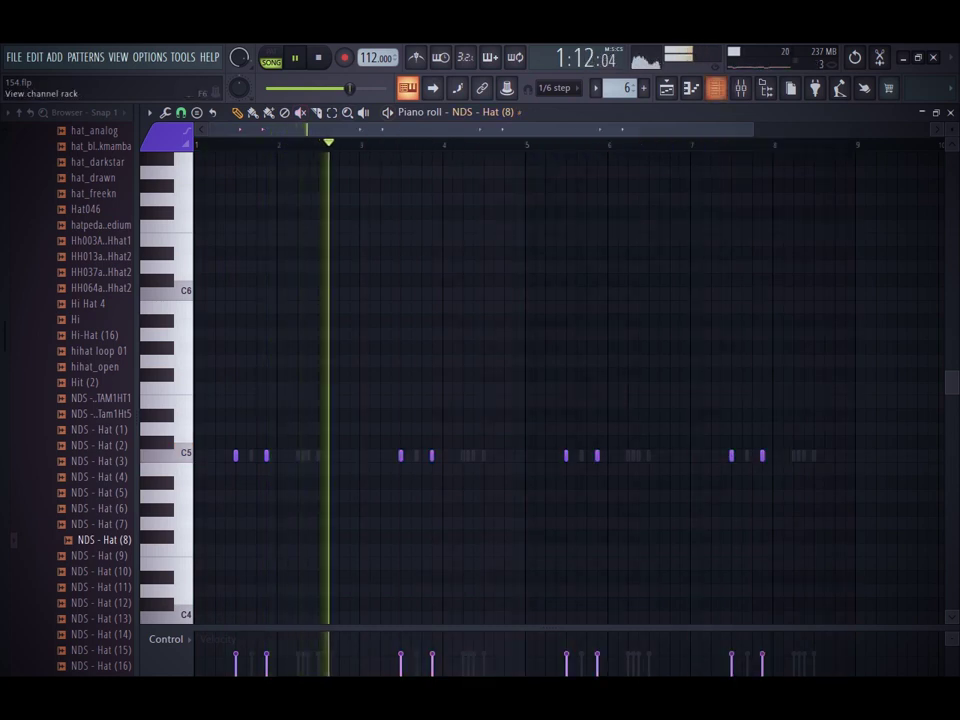
# Step: Add the NDS - Hat (16) sample to the channel rack and place hits on steps 7 and 17
pyautogui.press('F6')
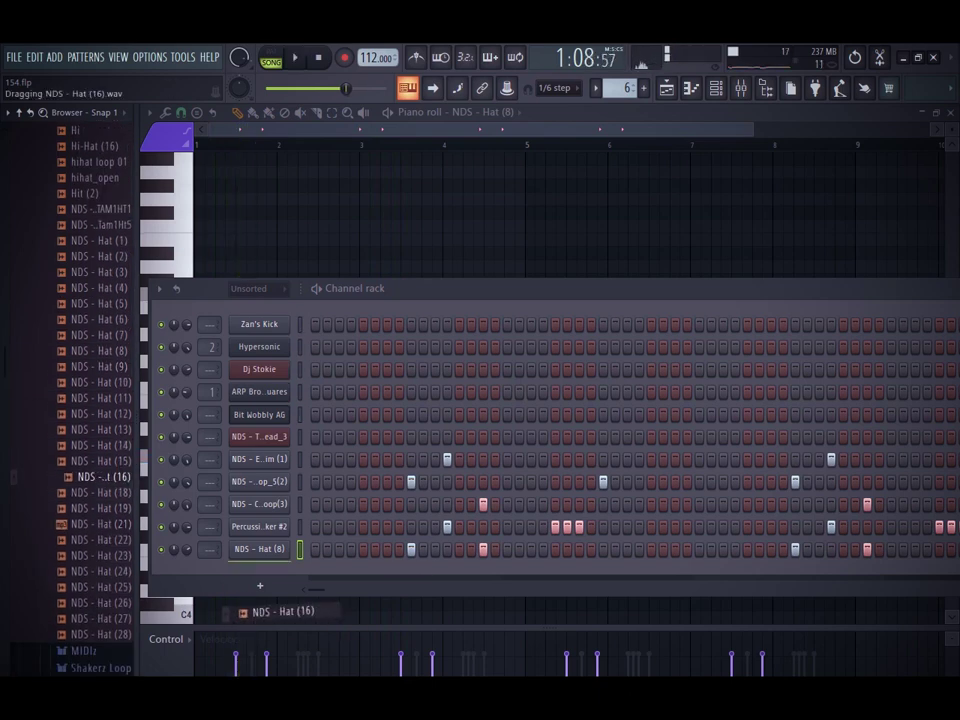
pyautogui.moveTo(232, 607); pyautogui.dragTo(230, 598)
pyautogui.press('space')
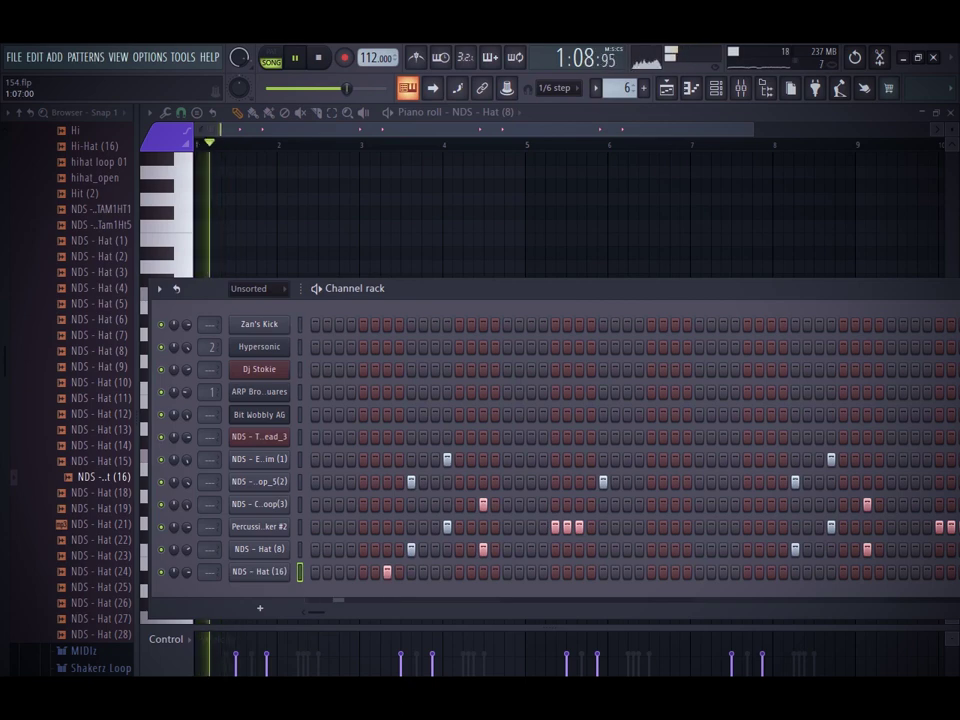
pyautogui.moveTo(507, 572); pyautogui.dragTo(531, 572)
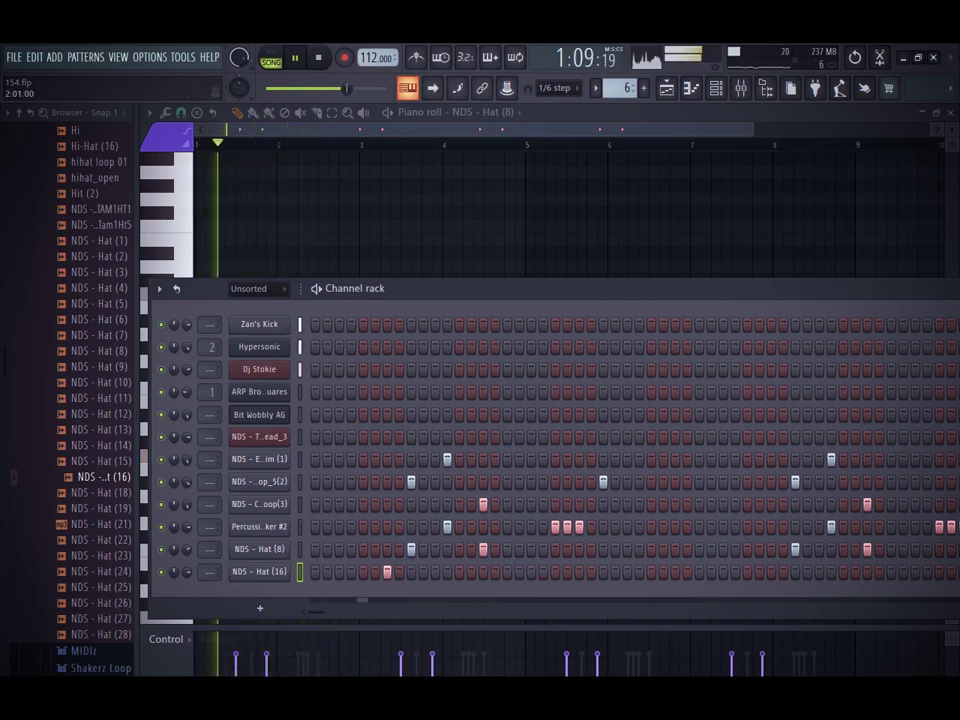
pyautogui.click(507, 572)
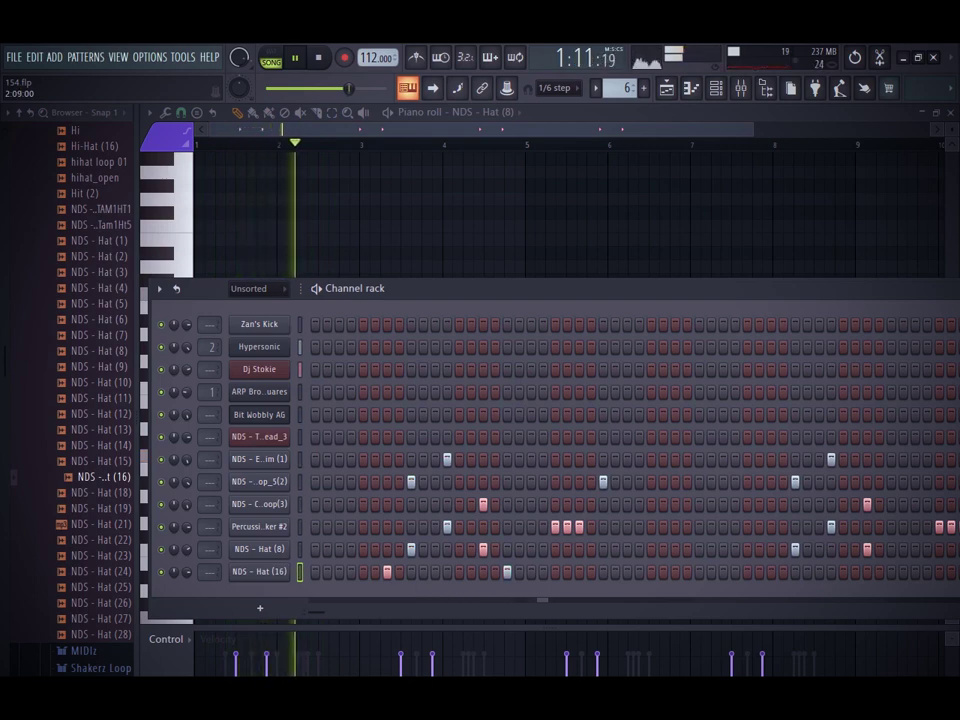
# Step: Open the NDS - Hat (16) channel in the piano roll and repeat its two notes every two bars through bar 8
pyautogui.rightClick(270, 571)
pyautogui.click(318, 517)
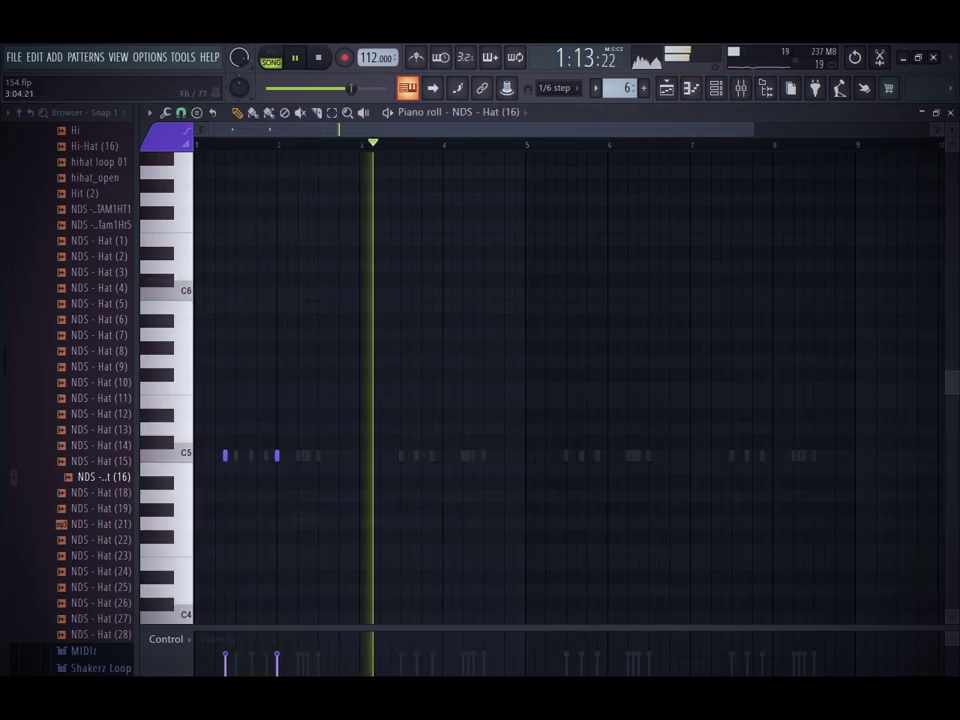
pyautogui.hotkey('ctrl', 'b')
pyautogui.hotkey('ctrl', 'b')
pyautogui.hotkey('ctrl', 'b')
pyautogui.hotkey('ctrl', 'd')
# Step: Audition neighbouring hat samples and add NDS - Hat (11) to the channel rack
pyautogui.click(716, 88)
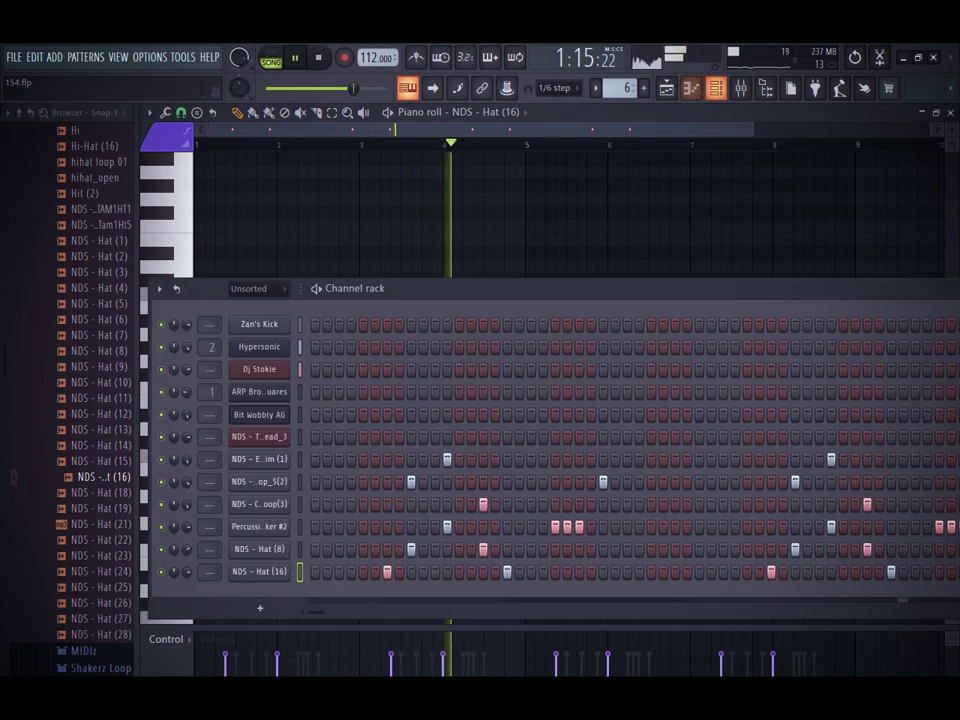
pyautogui.click(100, 414)
pyautogui.click(100, 398)
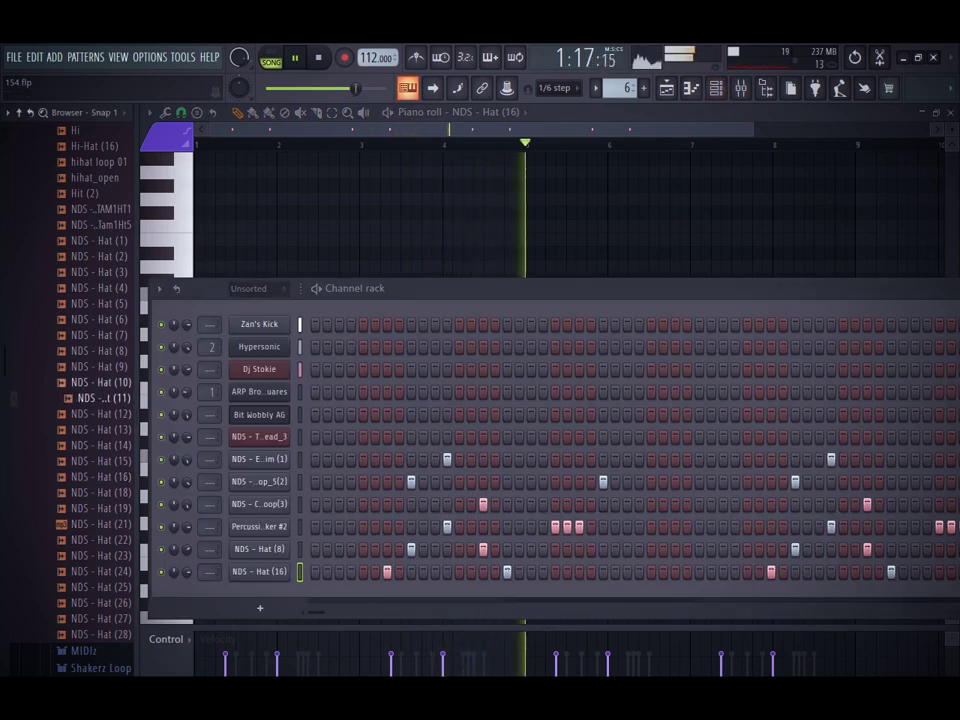
pyautogui.moveTo(264, 612); pyautogui.dragTo(261, 608)
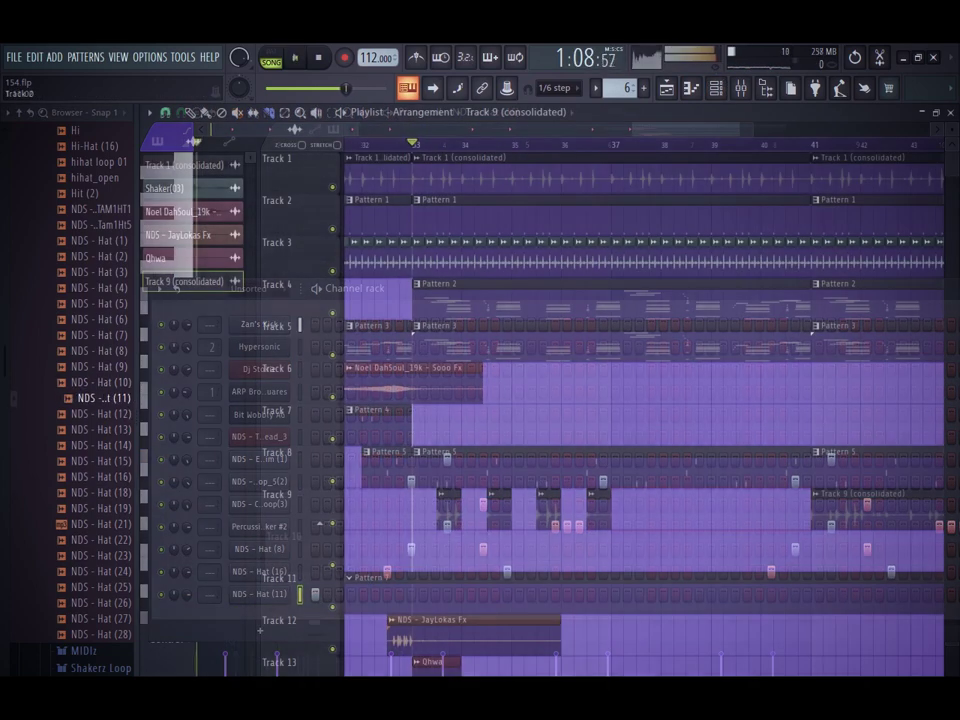
# Step: Duplicate the four Track 9 slices of bars 33–36 so they repeat from bar 37, undoing any stray edit
pyautogui.press('space')
pyautogui.moveTo(646, 510)
pyautogui.mouseDown()
pyautogui.moveTo(425, 512)
pyautogui.moveTo(719, 511)
pyautogui.moveTo(657, 511)
pyautogui.mouseUp()
pyautogui.rightClick(904, 511)
pyautogui.hotkey('ctrl', 'z')
# Step: Duplicate the full Track 9 (consolidated) clip to bar 49 and remove the one at bar 41
pyautogui.moveTo(635, 129); pyautogui.dragTo(352, 129)
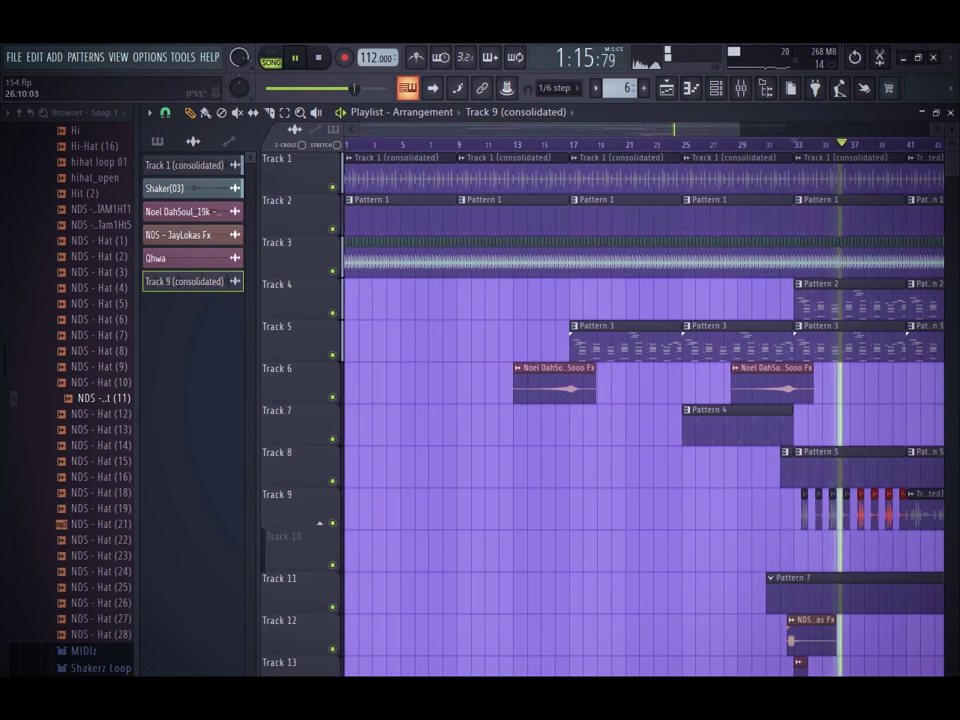
pyautogui.moveTo(725, 129); pyautogui.dragTo(938, 129)
pyautogui.moveTo(701, 512); pyautogui.dragTo(750, 512)
pyautogui.hotkey('ctrl', 'b')
pyautogui.rightClick(724, 512)
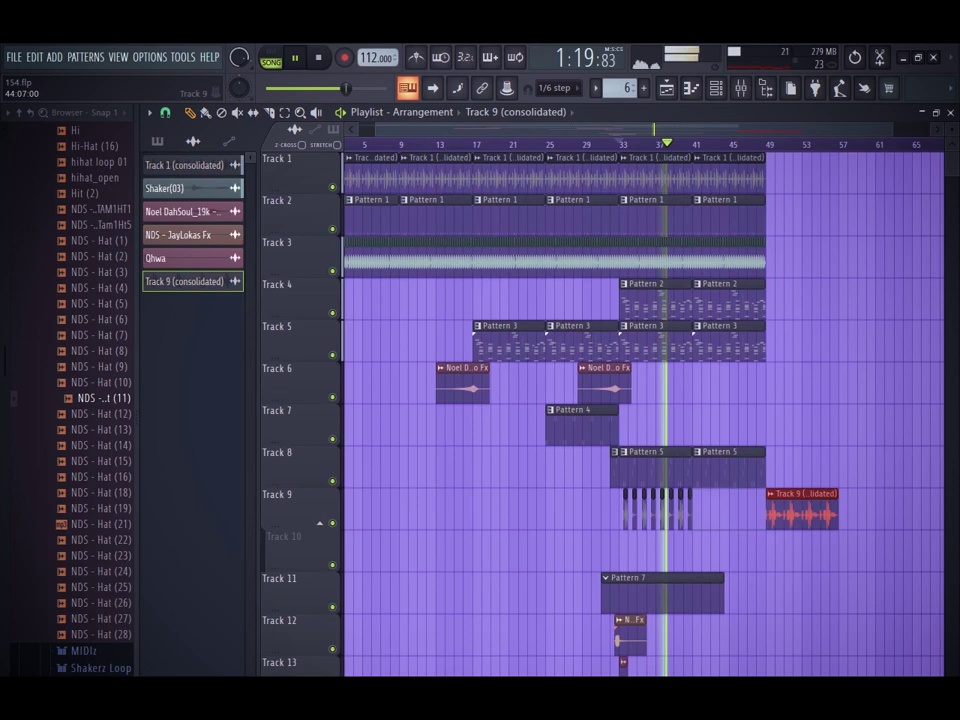
pyautogui.click(724, 385)
pyautogui.rightClick(724, 385)
# Step: Select the eight Track 9 slices between bars 33 and 41 and duplicate them from bar 41 to bar 49
pyautogui.moveTo(606, 507); pyautogui.dragTo(698, 545)
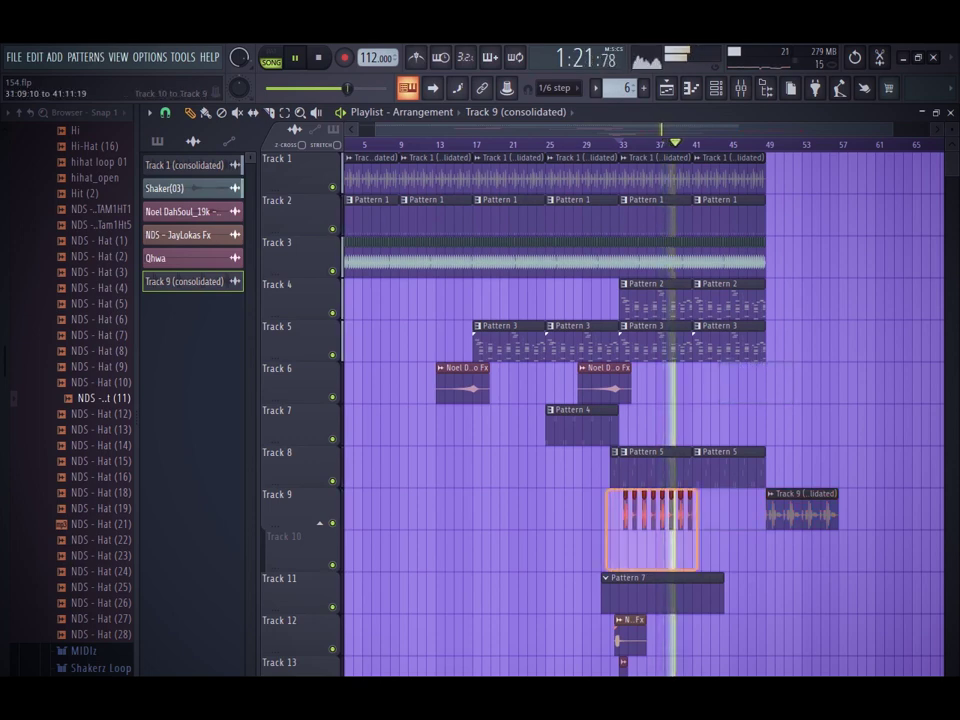
pyautogui.click(815, 385)
pyautogui.rightClick(815, 385)
# Step: Copy the NDS - JayLokas Fx clip to bars 40 and 48, with Qhwa at bar 49, and the Sooo Fx clip to bar 44
pyautogui.click(583, 144)
pyautogui.moveTo(630, 641); pyautogui.dragTo(704, 641)
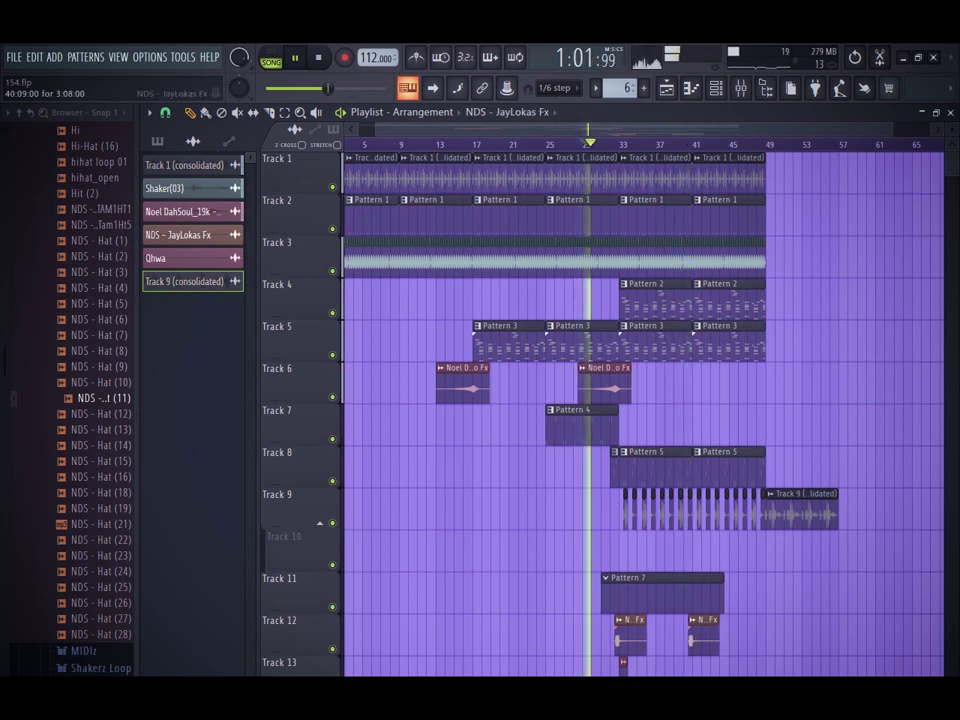
pyautogui.moveTo(658, 674)
pyautogui.mouseDown()
pyautogui.moveTo(611, 616)
pyautogui.moveTo(652, 641)
pyautogui.moveTo(768, 641)
pyautogui.mouseUp()
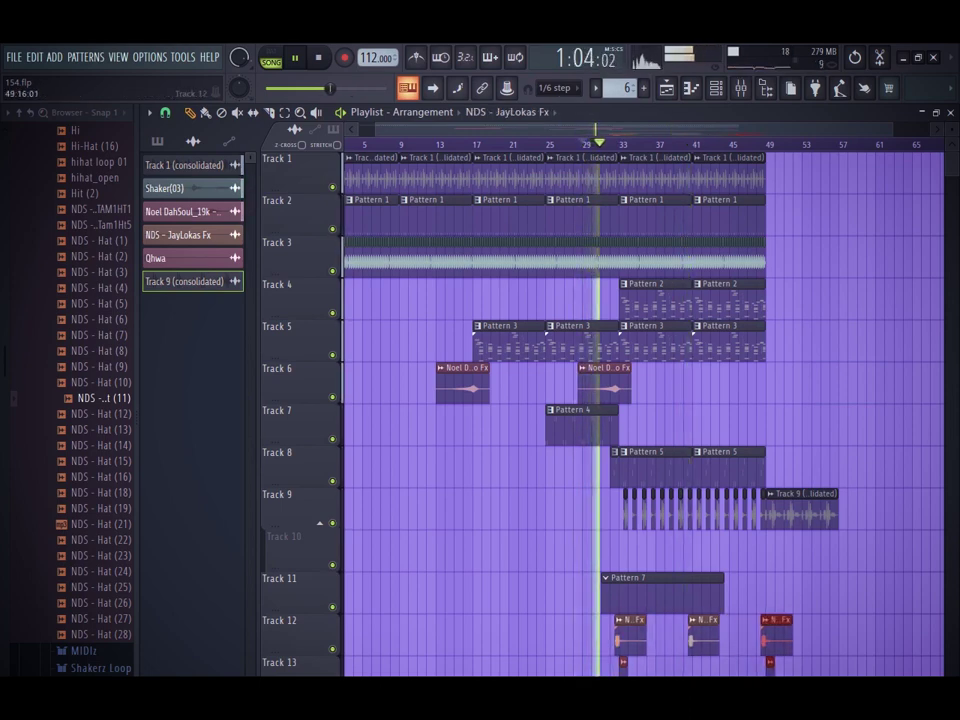
pyautogui.moveTo(600, 385); pyautogui.dragTo(742, 385)
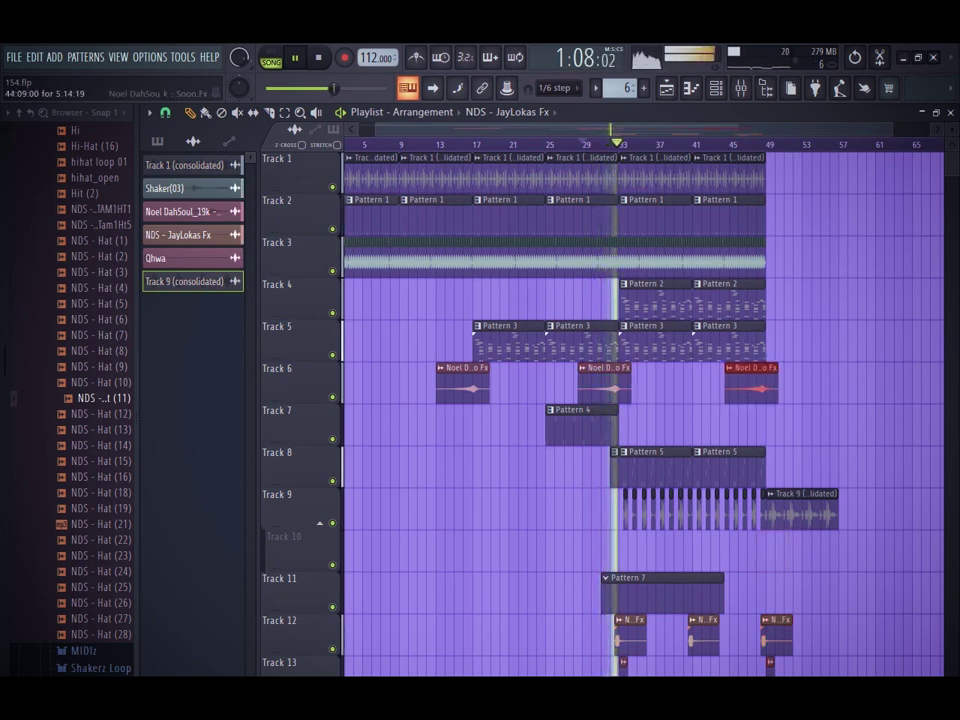
pyautogui.rightClick(820, 258)
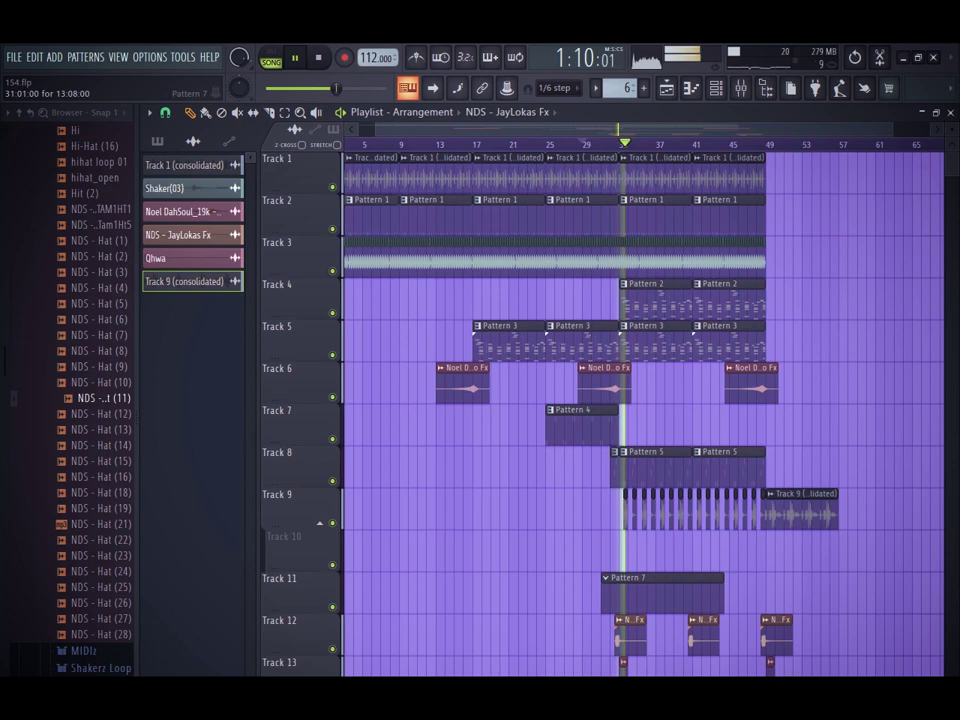
# Step: Select Pattern 7 and delete the two Pattern 3 clips on Track 5 at bars 33 and 41
pyautogui.click(640, 596)
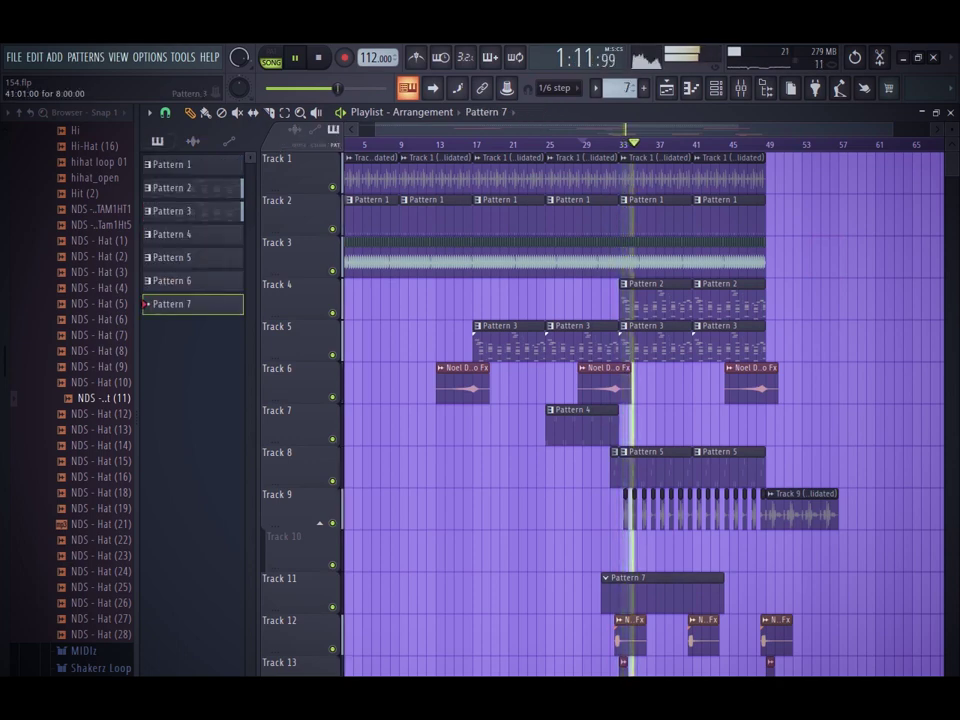
pyautogui.rightClick(655, 343)
pyautogui.rightClick(728, 343)
pyautogui.click(798, 257)
pyautogui.rightClick(800, 257)
# Step: Play the arrangement from bar 25 and move the Pattern 7 clip on Track 11 to start at bar 29
pyautogui.click(551, 158)
pyautogui.click(550, 145)
pyautogui.moveTo(606, 582); pyautogui.dragTo(588, 582)
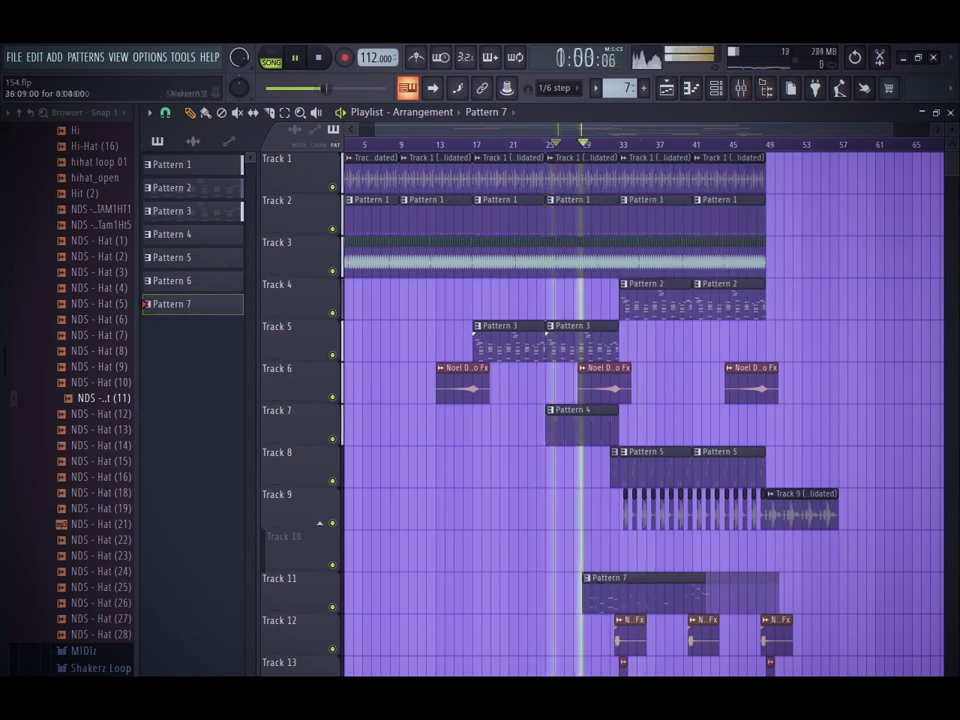
pyautogui.click(670, 369)
pyautogui.click(670, 368)
pyautogui.press('Escape')
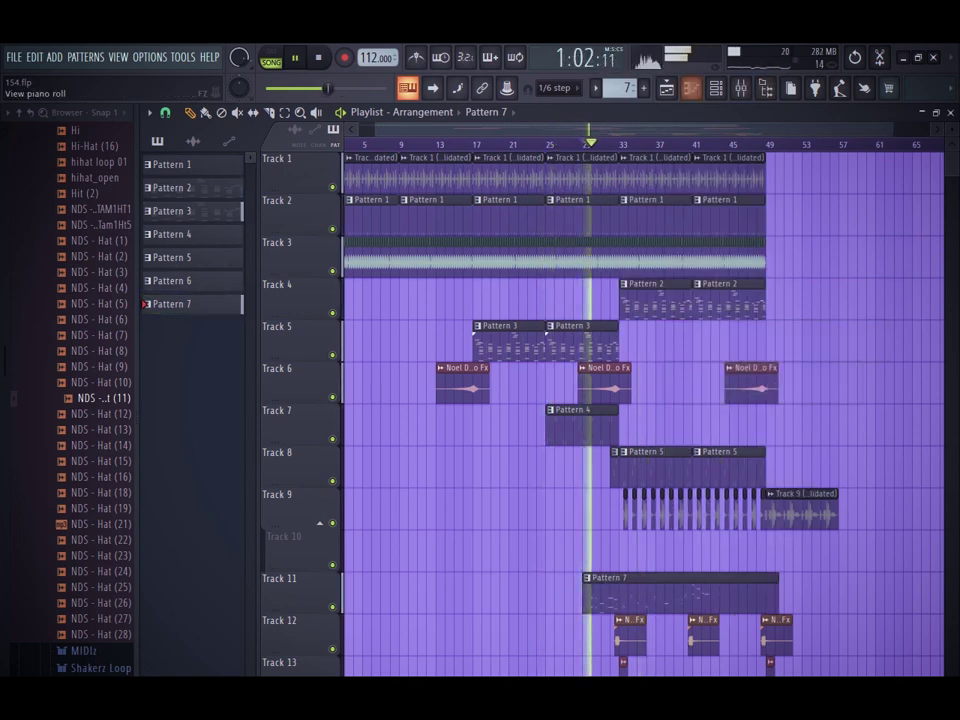
# Step: Open the Orchestral channel's plugin and set part 1 to the woodwind preset P-4 001 Piccolo Vibrato
pyautogui.click(716, 88)
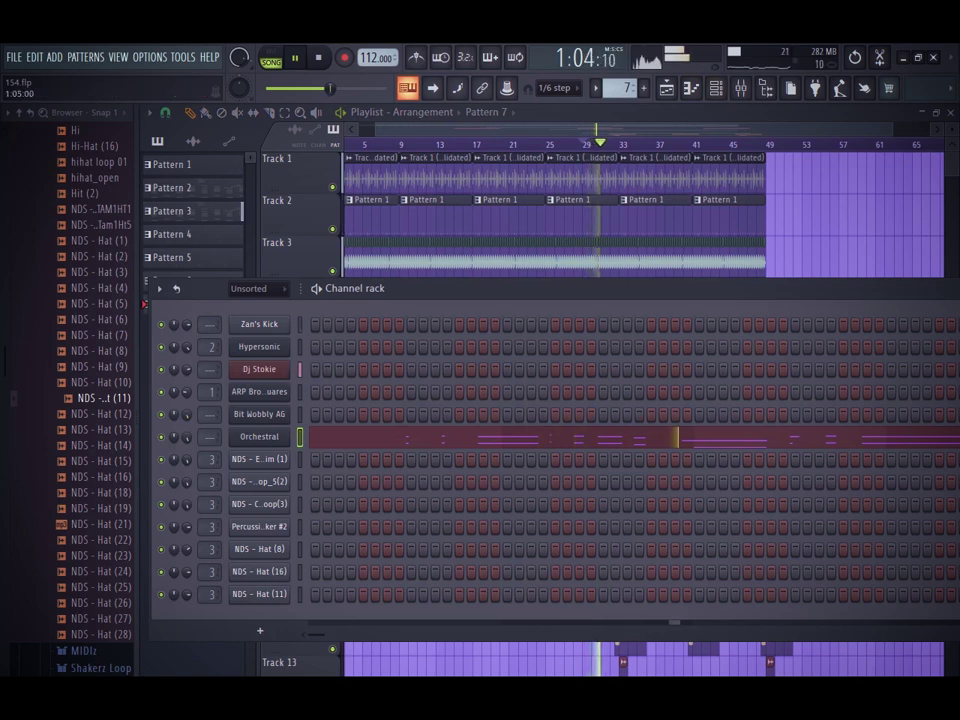
pyautogui.click(259, 437)
pyautogui.click(367, 244)
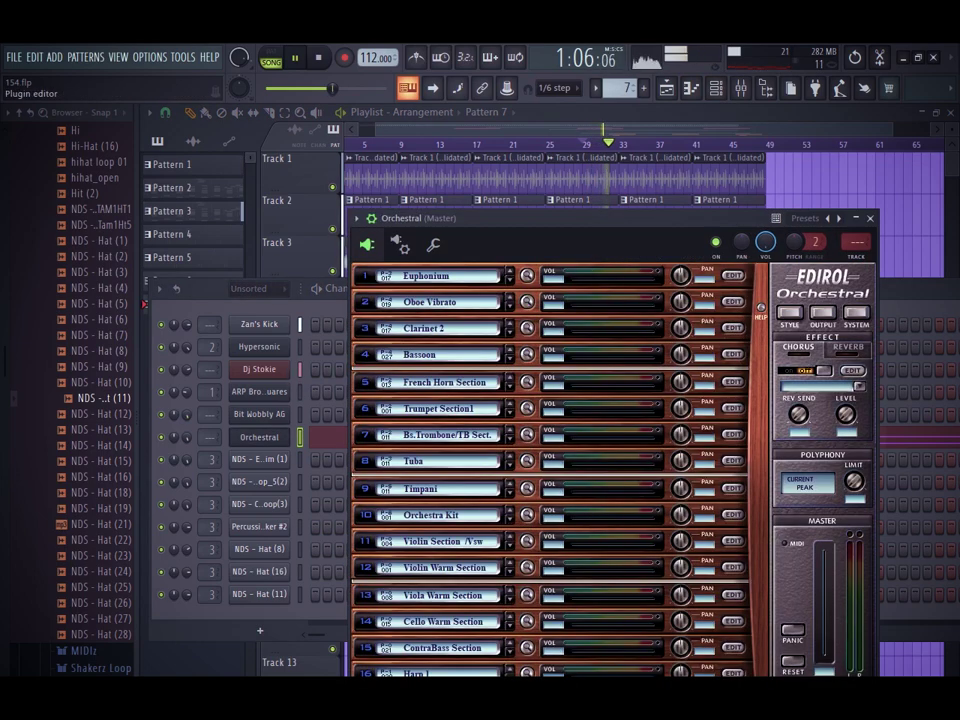
pyautogui.click(415, 277)
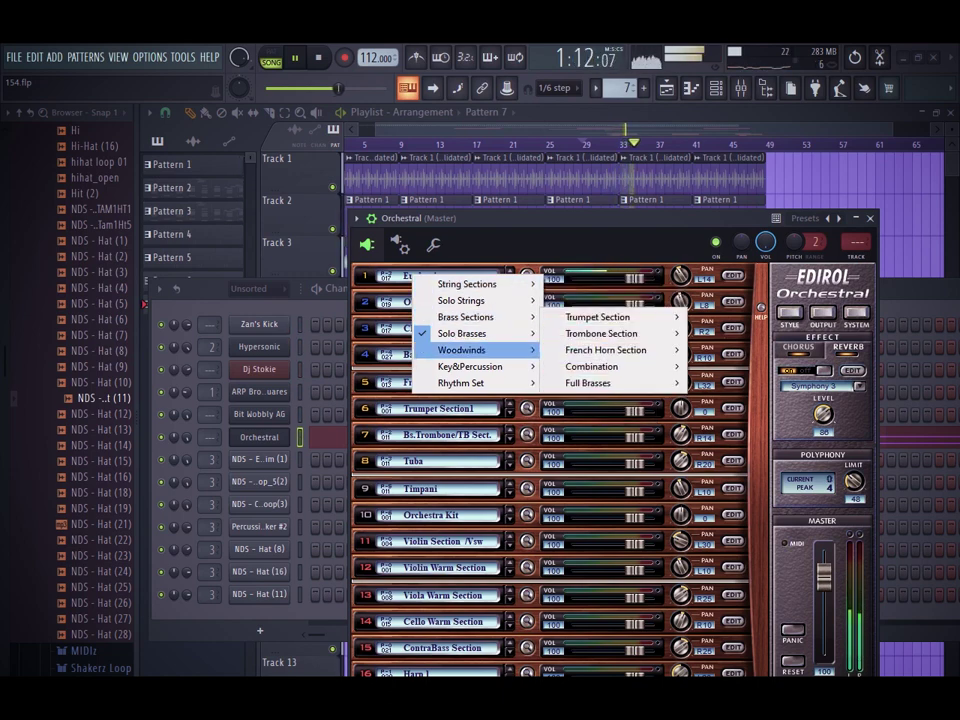
pyautogui.moveTo(462, 350)
pyautogui.moveTo(585, 350)
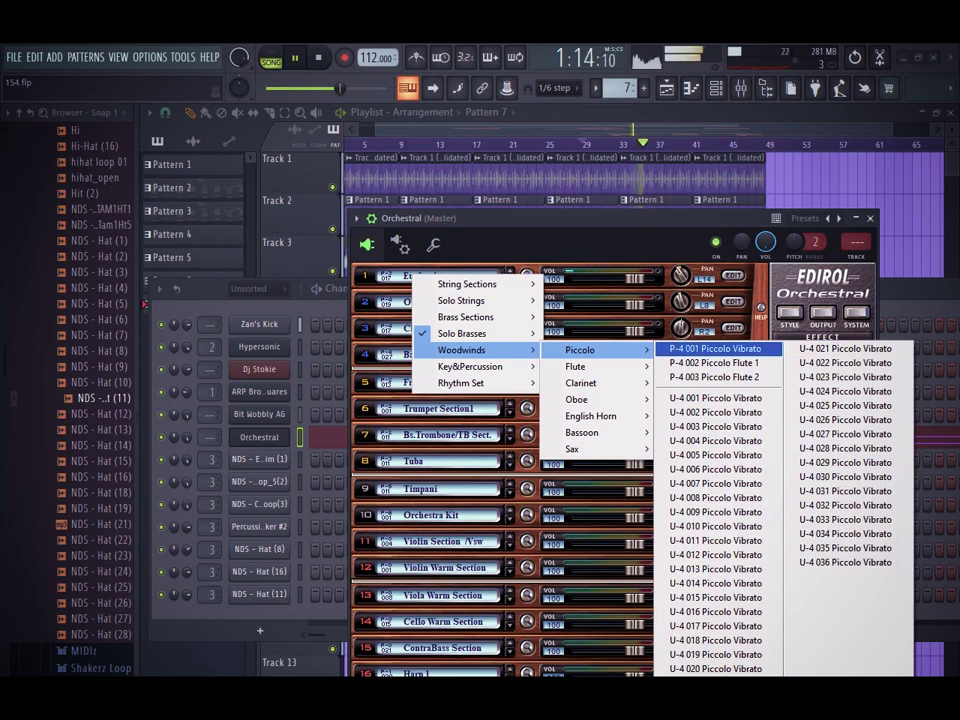
pyautogui.click(715, 349)
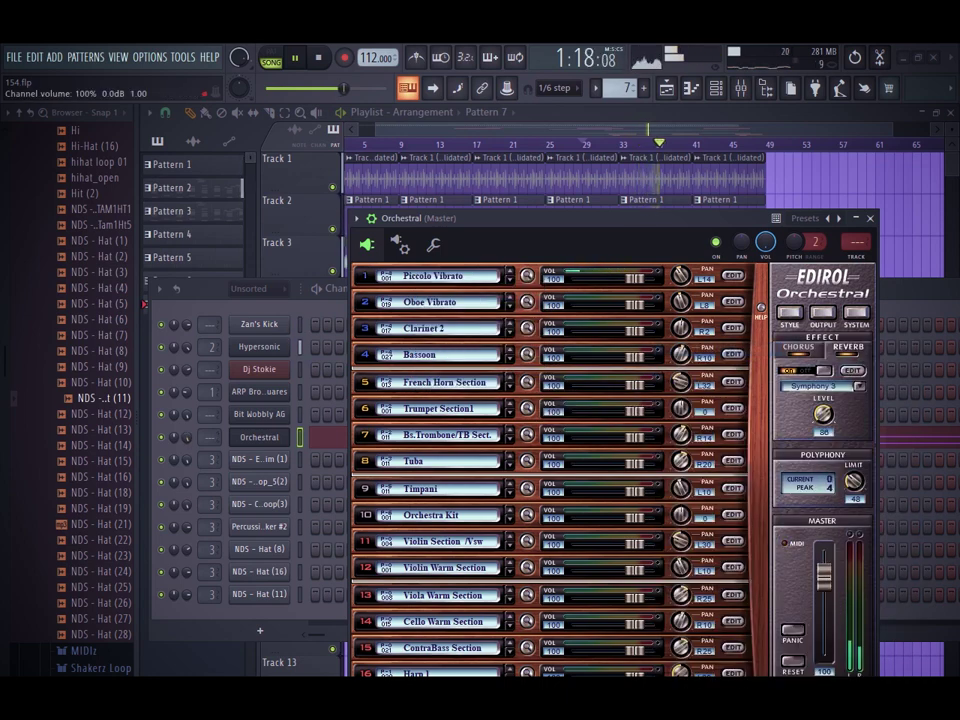
# Step: Open the Orchestral notes of Pattern 7 in the piano roll and randomize their velocity levels slightly
pyautogui.click(259, 437)
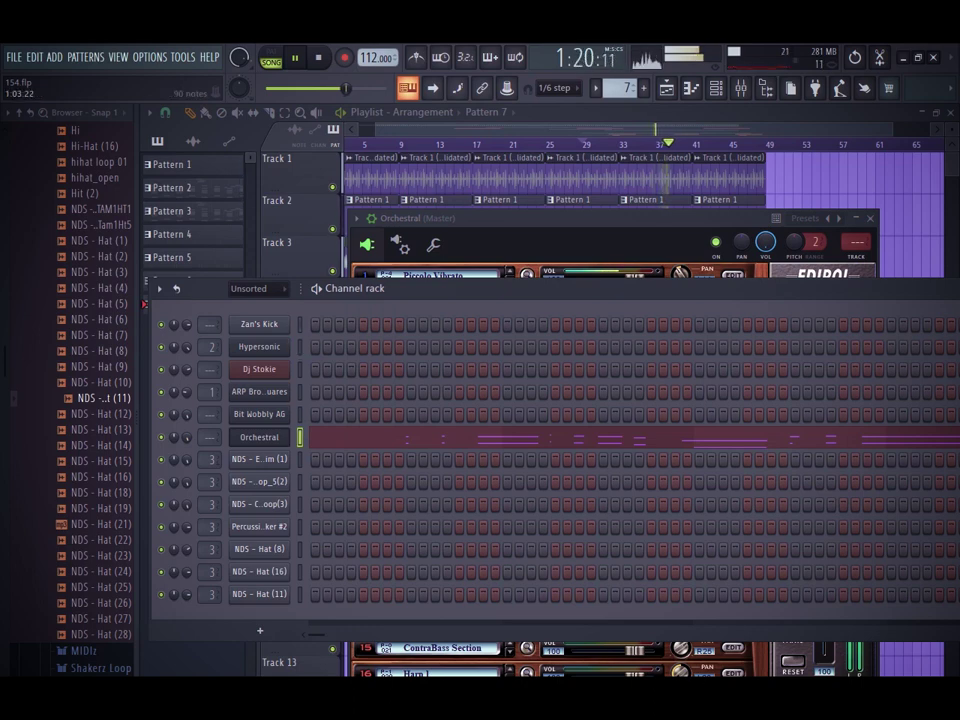
pyautogui.click(346, 440)
pyautogui.hotkey('alt', 'r')
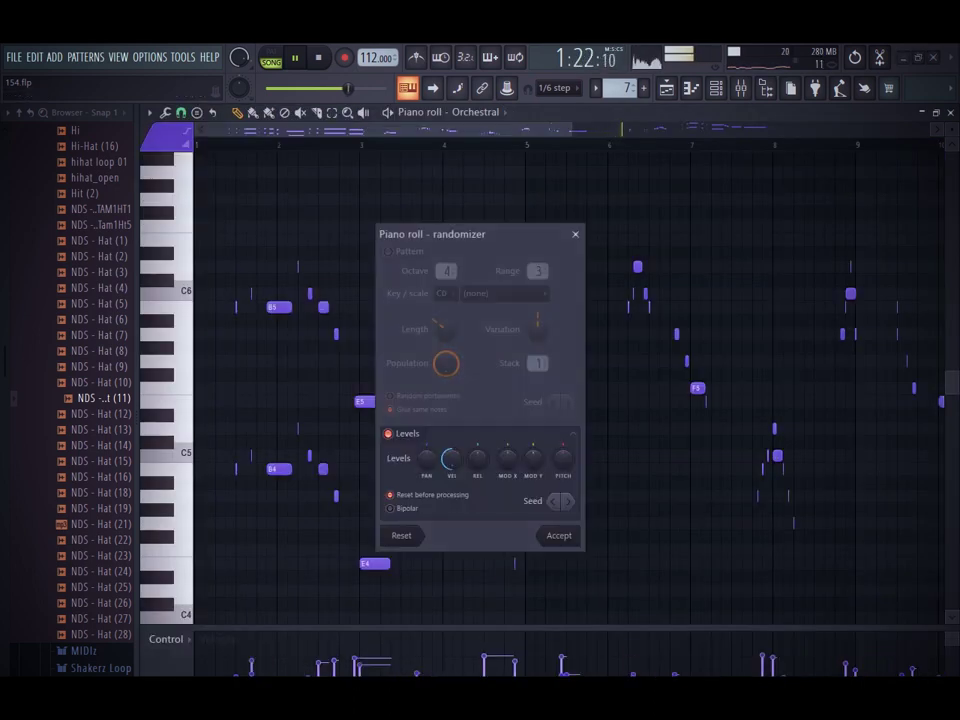
pyautogui.moveTo(452, 459); pyautogui.dragTo(452, 400)
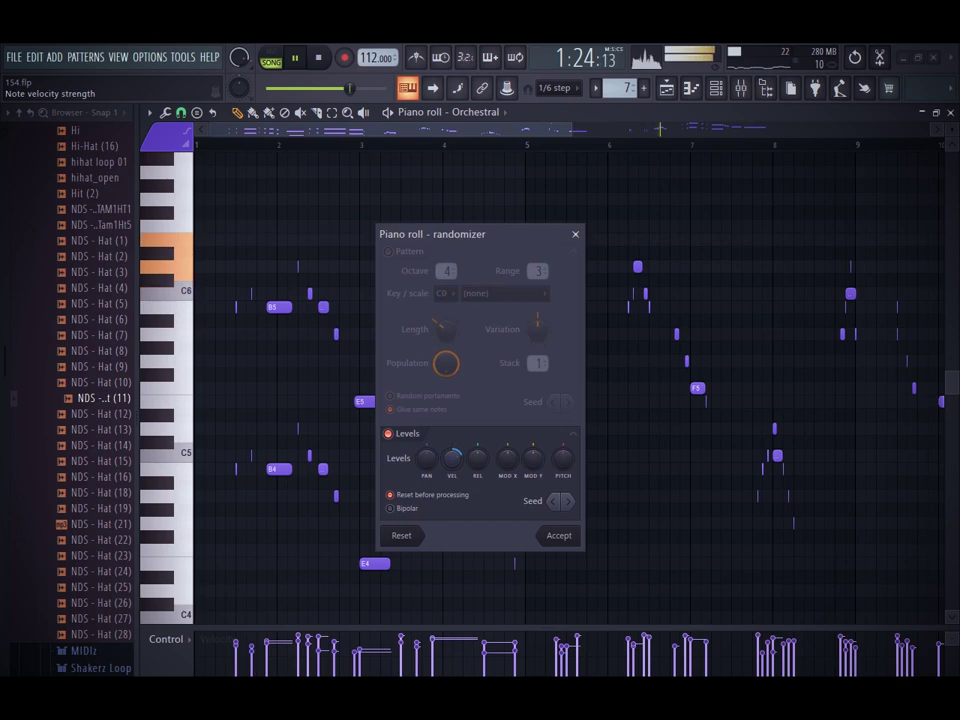
pyautogui.click(559, 535)
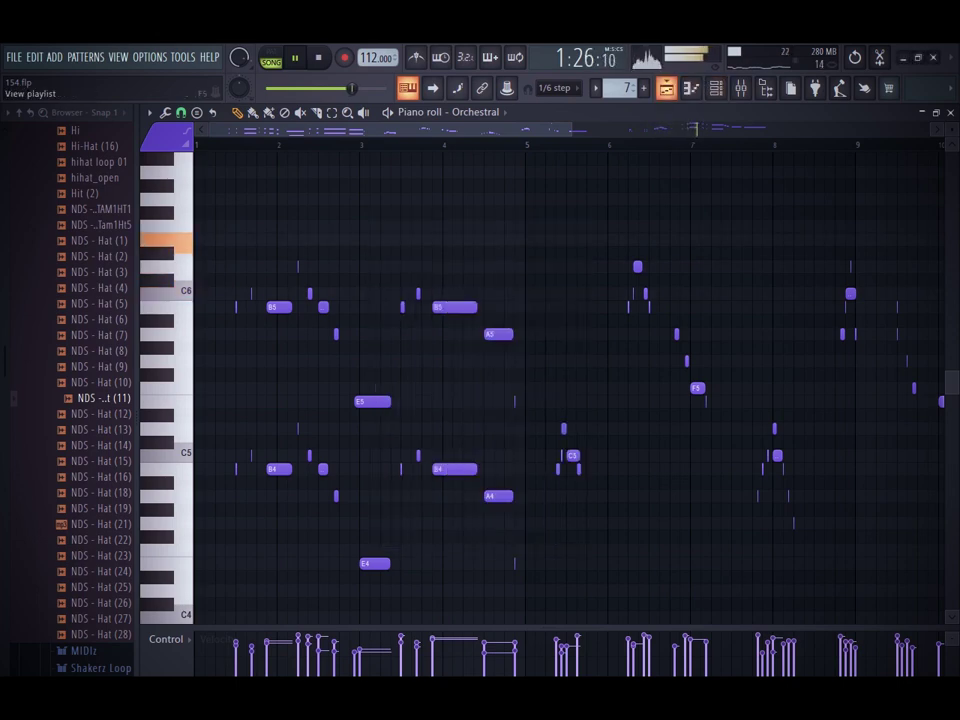
# Step: Return to the playlist, bring up the channel rack, close the Hatz folder and look through the sample packs
pyautogui.press('F5')
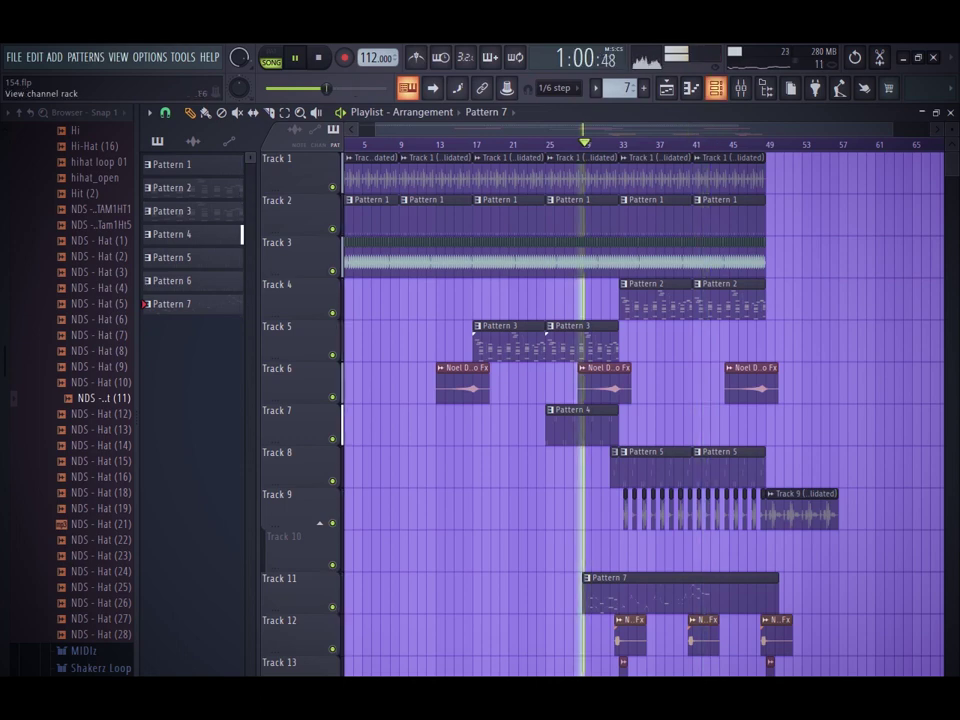
pyautogui.click(715, 88)
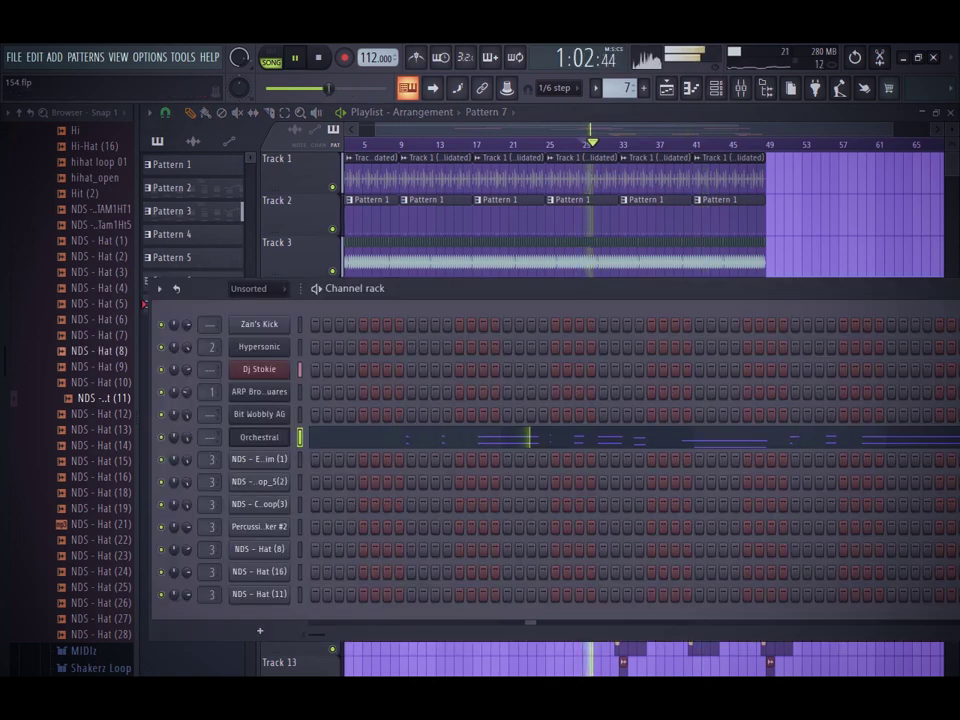
pyautogui.scroll(10, 70, 390)
pyautogui.click(81, 319)
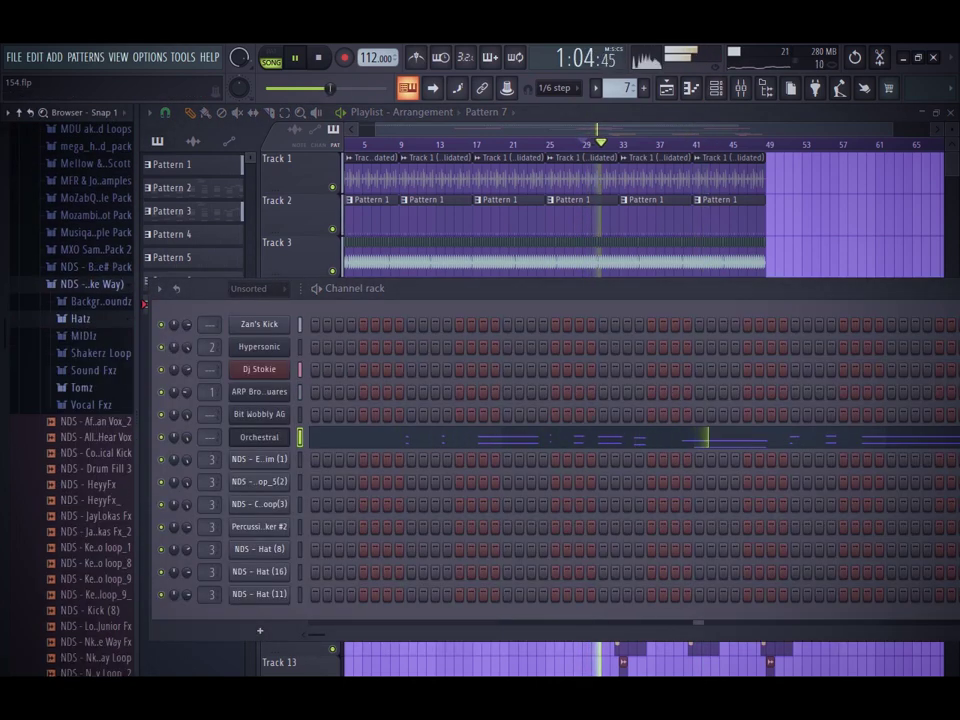
pyautogui.scroll(-20, 100, 500)
pyautogui.scroll(-10, 100, 500)
pyautogui.scroll(10, 100, 450)
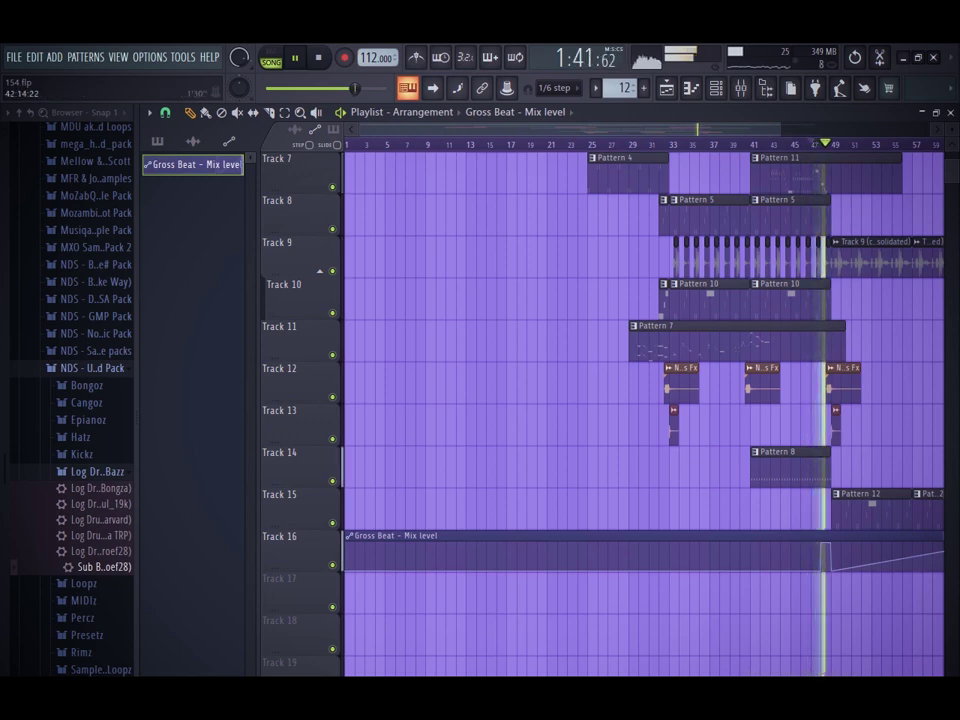
# Step: Select the Pattern 12 clip on Track 15, bring up the channel rack and filter it to the Unsorted group
pyautogui.scroll(-2, 784, 590)
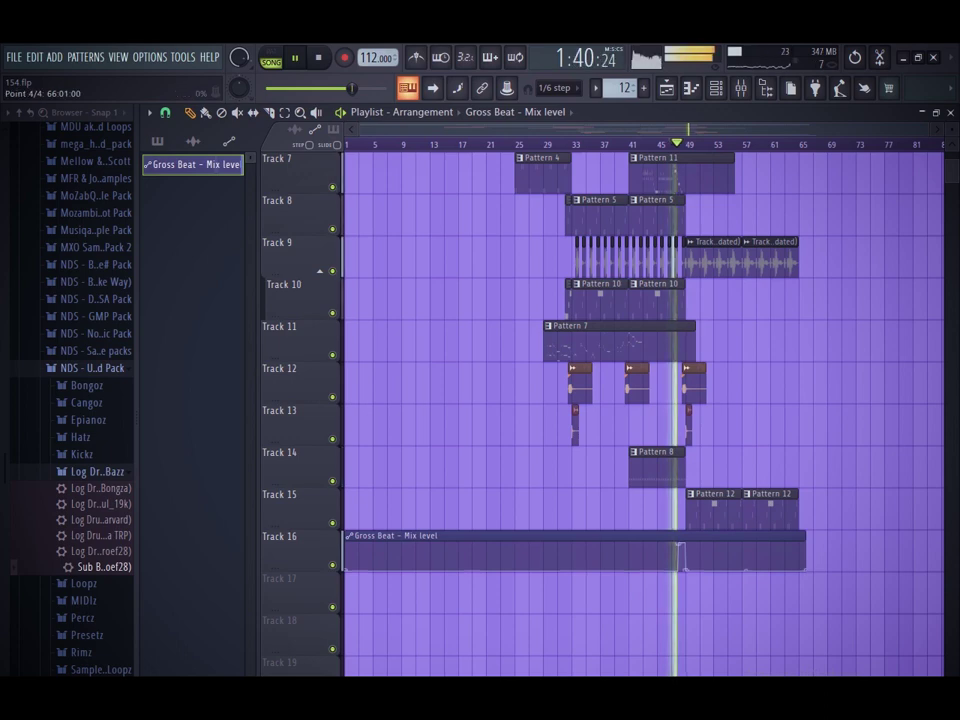
pyautogui.scroll(4, 797, 600)
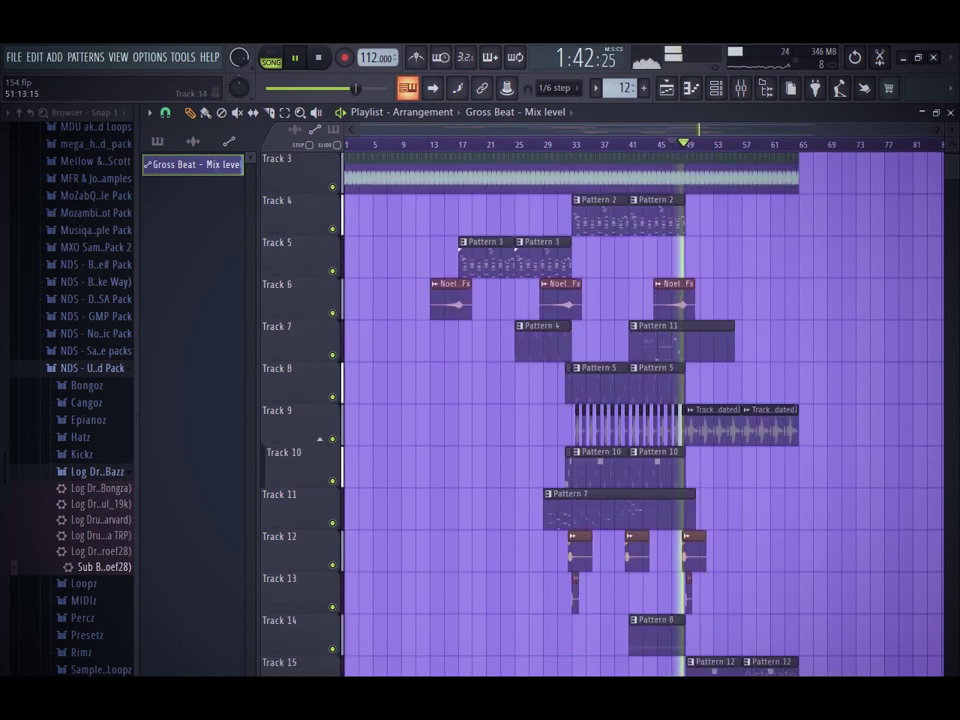
pyautogui.scroll(-2, 768, 600)
pyautogui.click(737, 602)
pyautogui.click(716, 88)
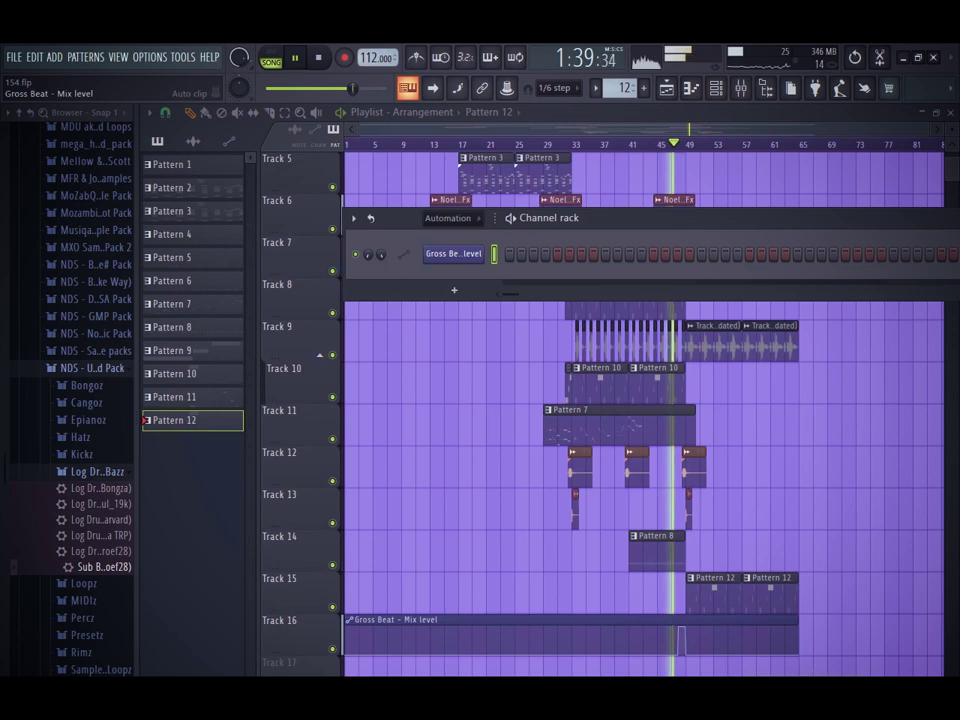
pyautogui.click(447, 218)
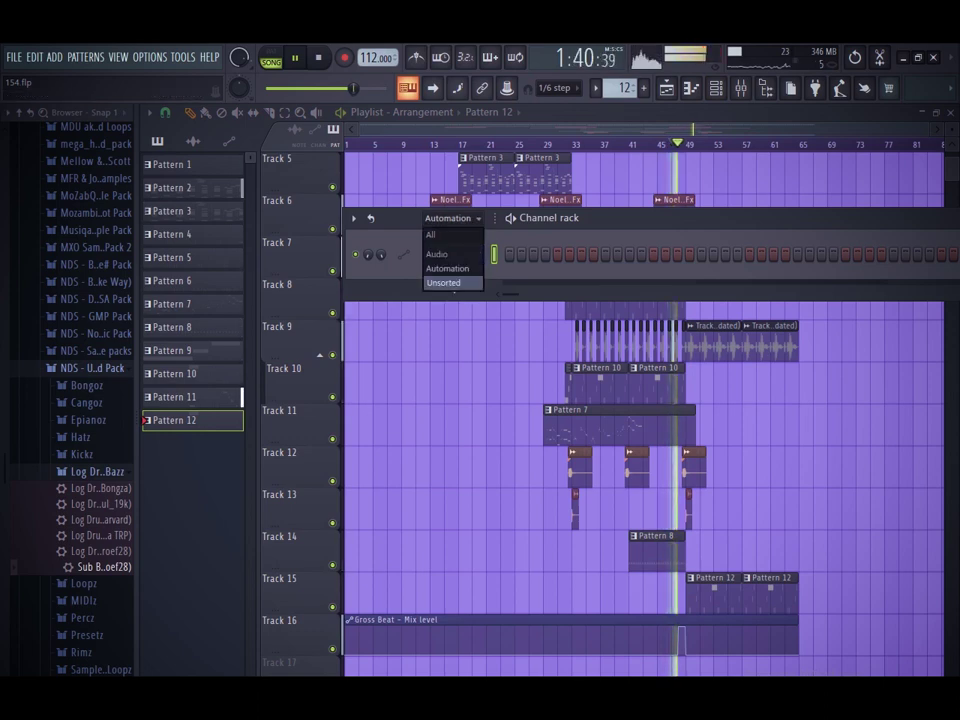
pyautogui.click(444, 281)
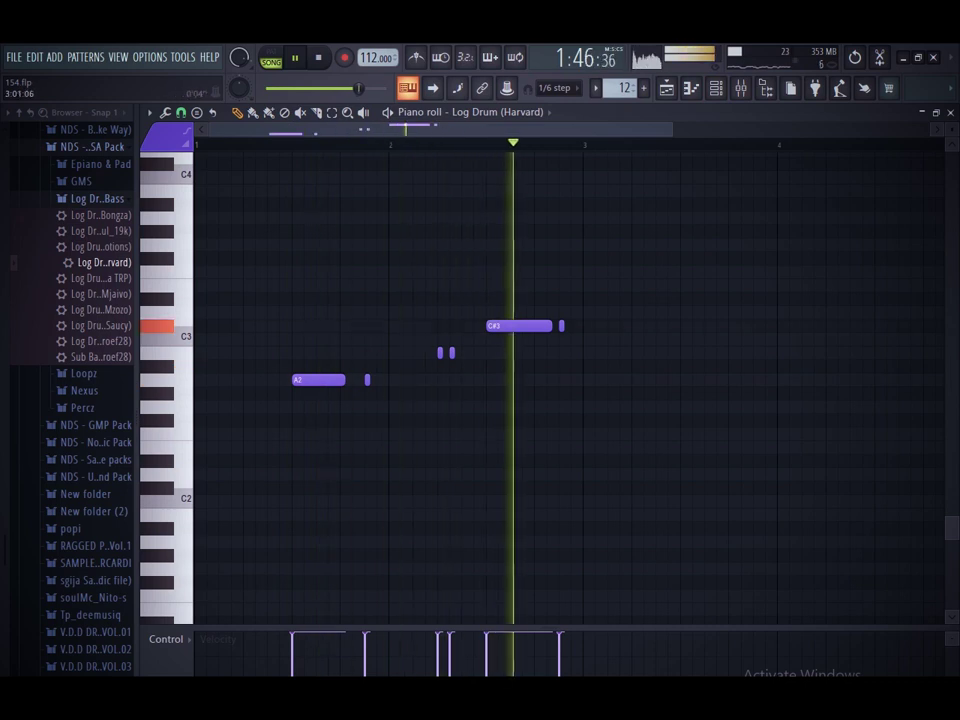
# Step: Duplicate the Log Drum (Harvard) notes of bars 1 and 2 into bars 3 and 4, restart playback and deselect them
pyautogui.hotkey('ctrl', 'a')
pyautogui.hotkey('ctrl', 'b')
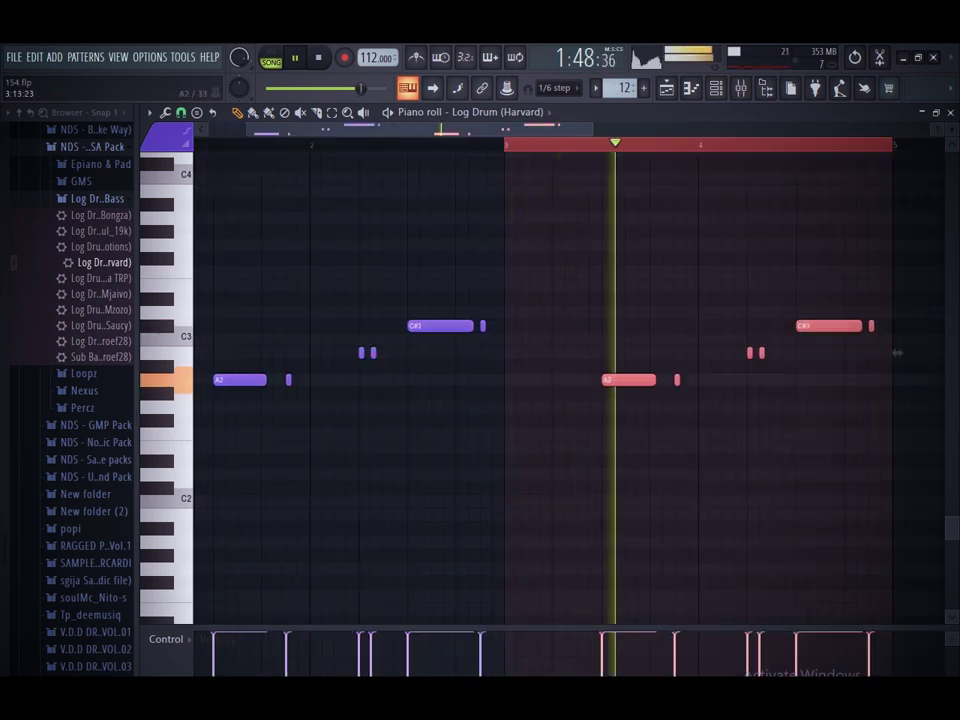
pyautogui.press('space')
pyautogui.press('space')
pyautogui.hotkey('ctrl', 'd')
# Step: Shorten the long A2 note in bar 3, add a slightly longer A2 after it and a short A2 in bar 4
pyautogui.moveTo(654, 380); pyautogui.dragTo(607, 380)
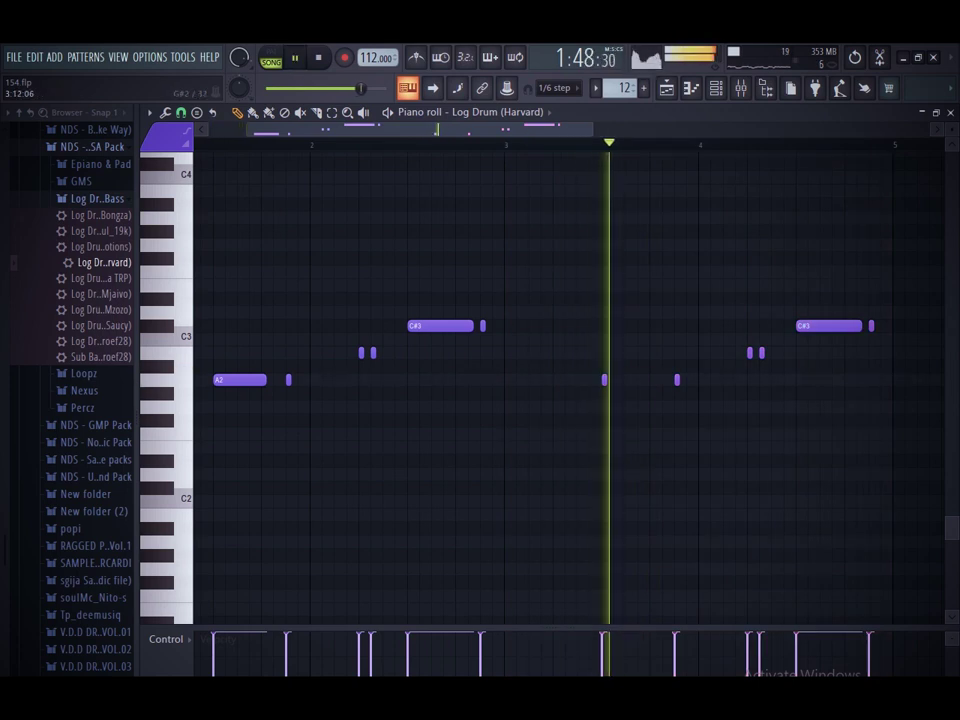
pyautogui.click(642, 380)
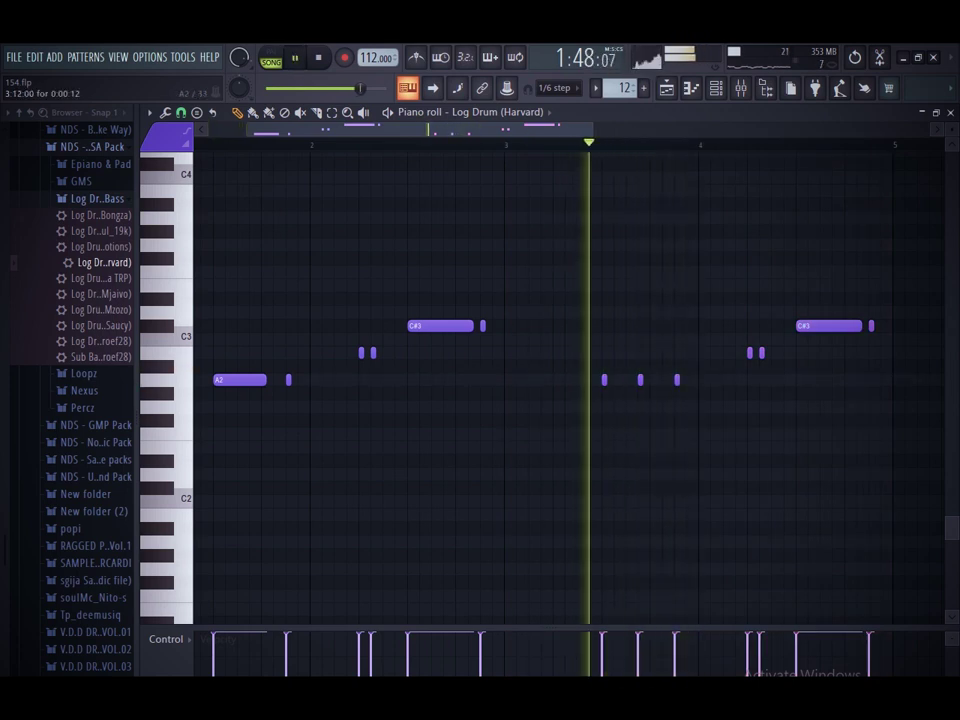
pyautogui.moveTo(643, 380); pyautogui.dragTo(656, 380)
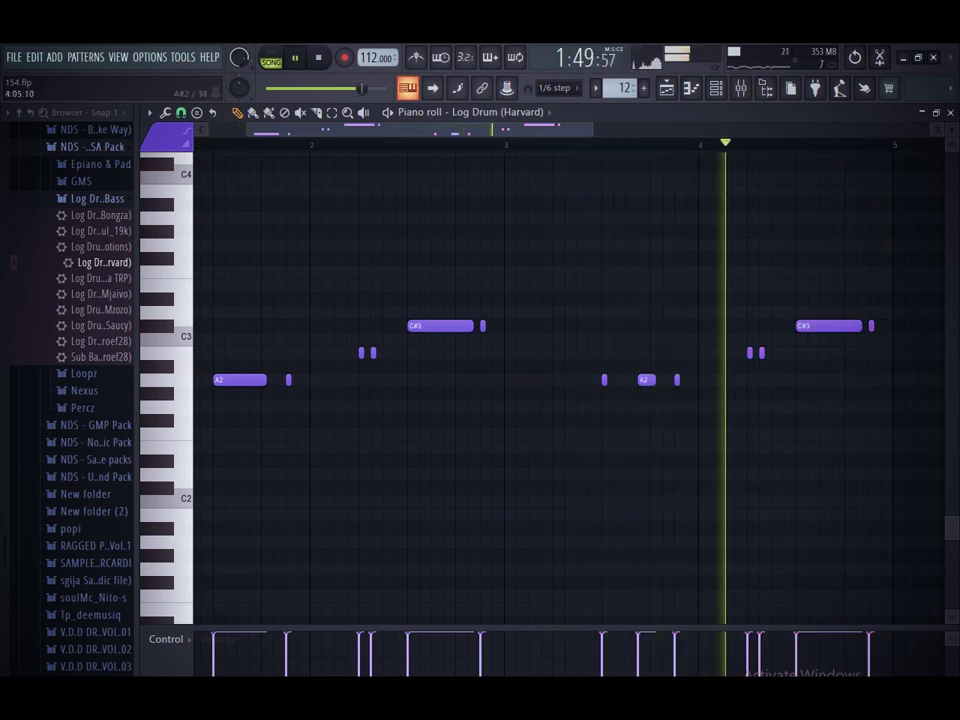
pyautogui.click(773, 380)
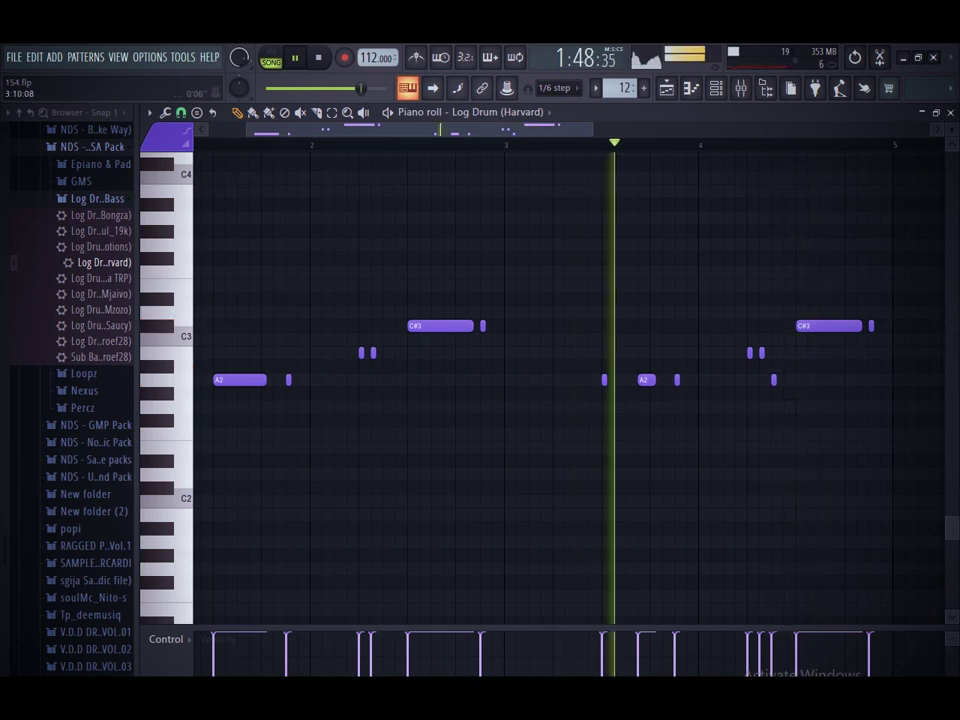
# Step: Duplicate all log drum notes of bars 1 to 4 into bars 5 to 8
pyautogui.moveTo(593, 129); pyautogui.dragTo(931, 129)
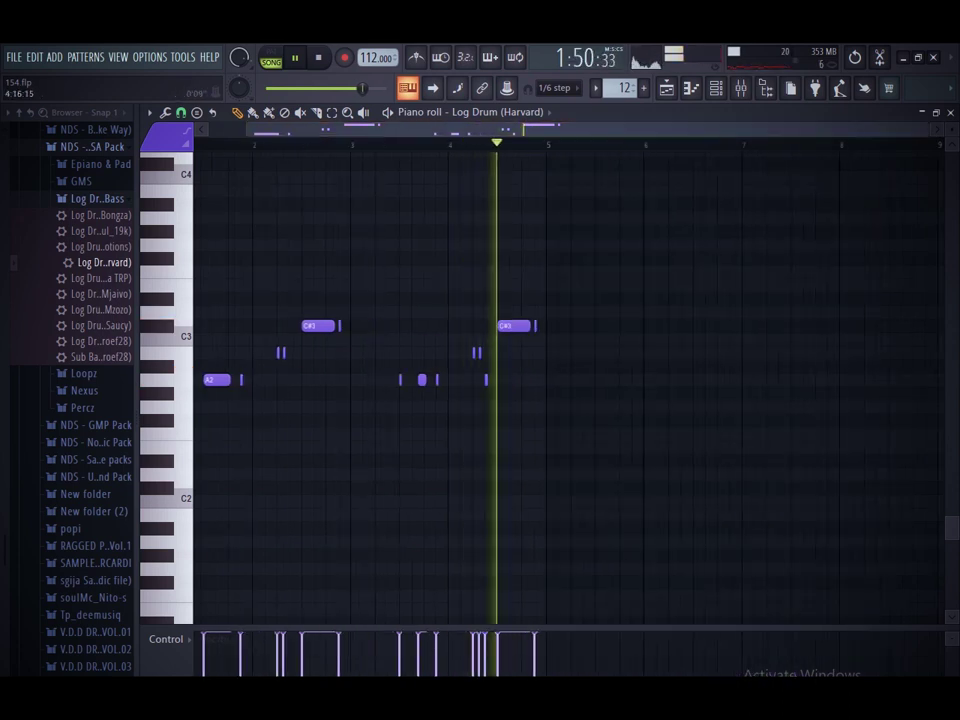
pyautogui.hotkey('ctrl', 'a')
pyautogui.hotkey('ctrl', 'b')
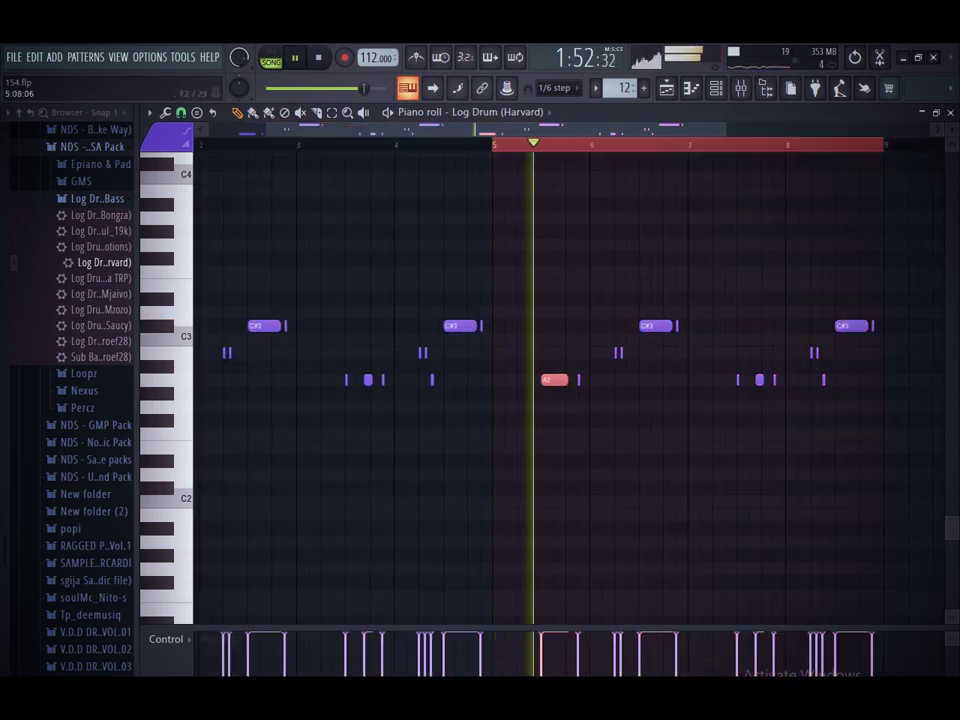
# Step: Try transposing the long A2 note in bar 5 up an octave and listen to it
pyautogui.hotkey('ctrl', 'Up')
pyautogui.press('space')
pyautogui.press('space')
pyautogui.hotkey('ctrl', 'Down')
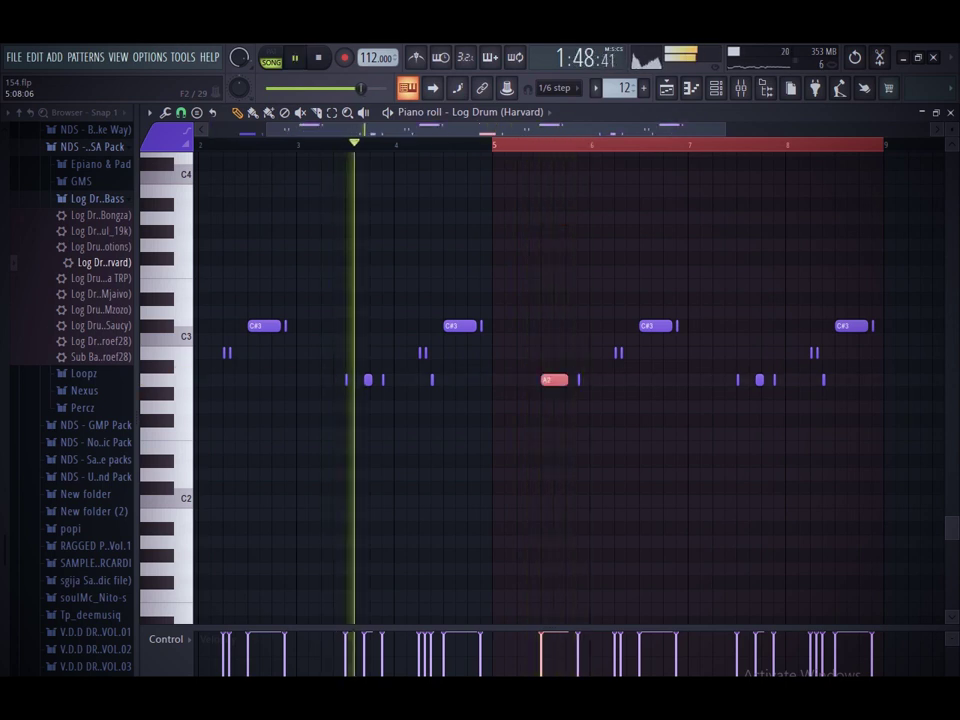
# Step: Raise the short A2 note ending bar 5 by an octave, add short notes at E3 in bar 6 and at bar 7, and restart playback
pyautogui.moveTo(589, 361); pyautogui.dragTo(577, 408)
pyautogui.hotkey('ctrl', 'Up')
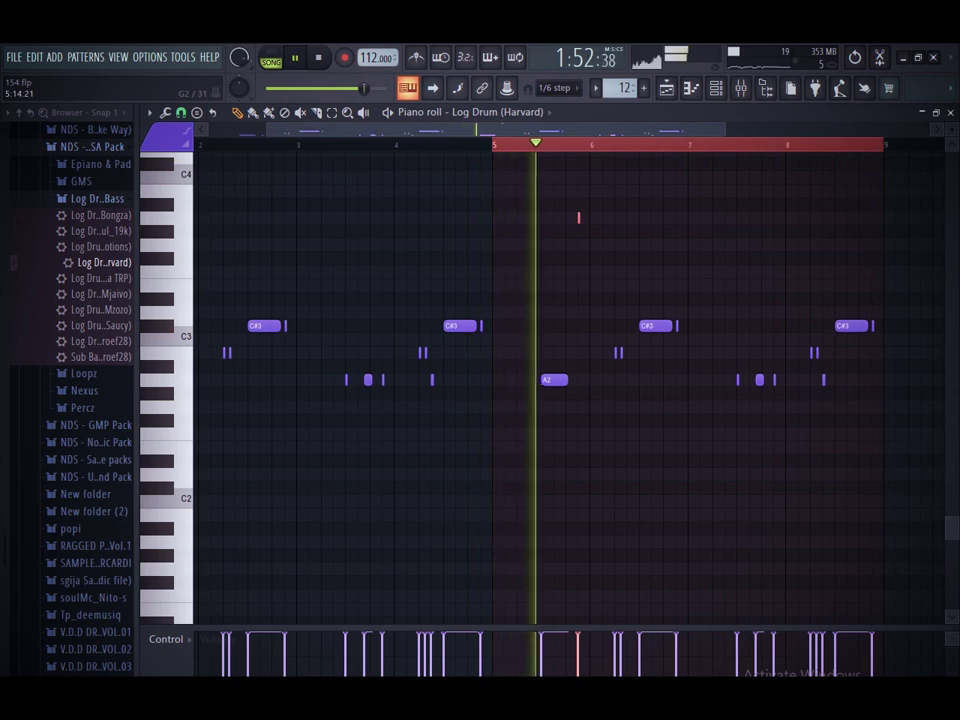
pyautogui.click(616, 285)
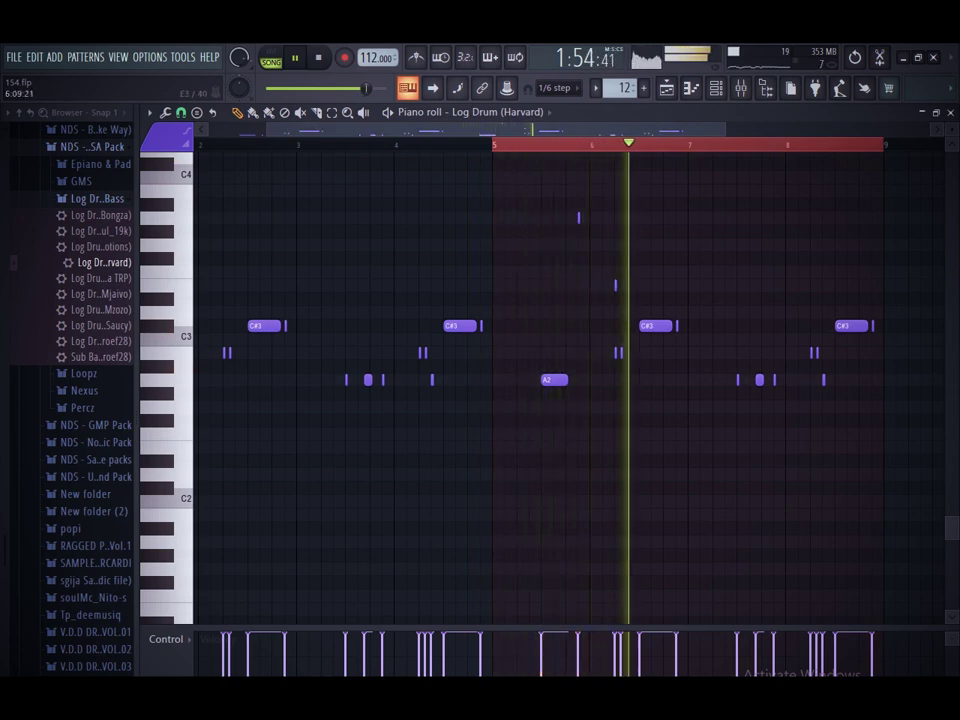
pyautogui.click(689, 298)
pyautogui.press('space')
pyautogui.press('space')
# Step: Clear the time selection over bars 5 to 8 in the log drum piano roll and return to the playlist
pyautogui.click(716, 88)
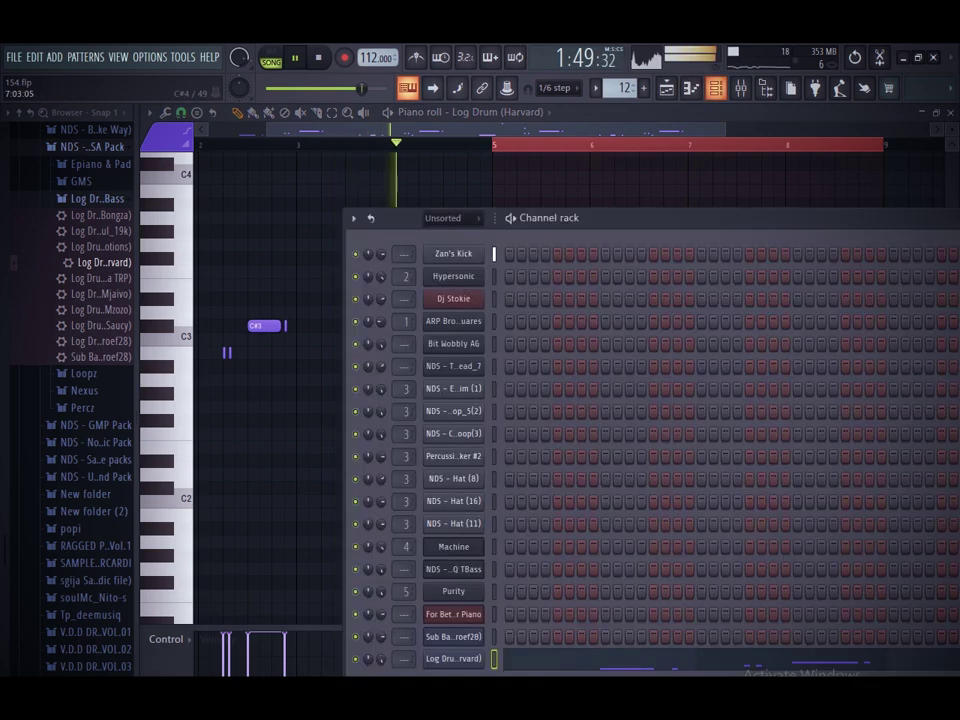
pyautogui.press('F6')
pyautogui.rightClick(690, 145)
pyautogui.press('F6')
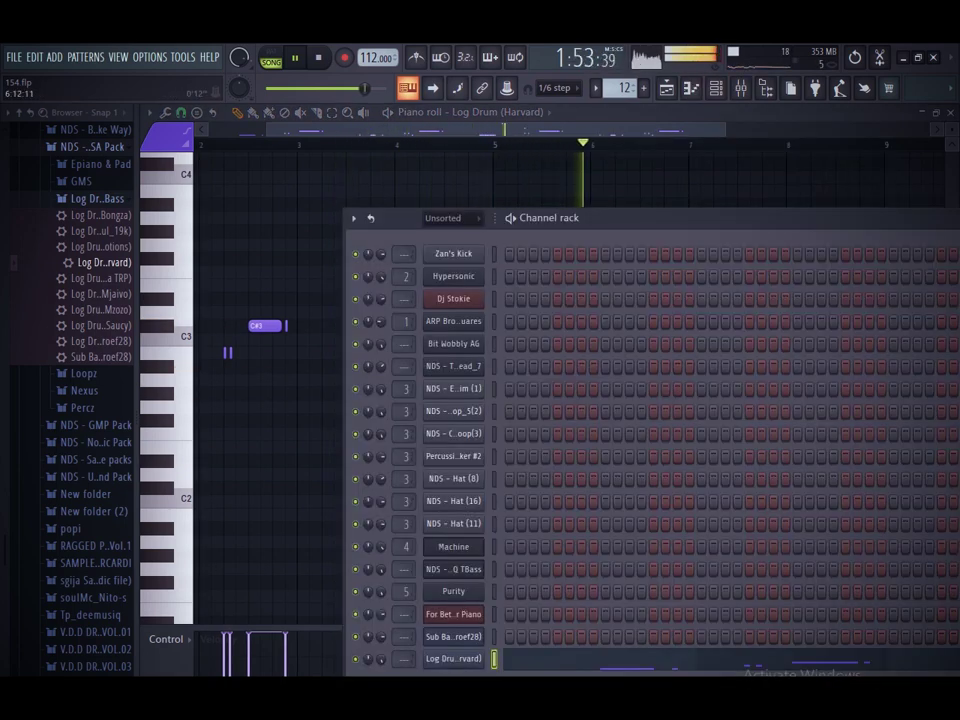
pyautogui.press('F5')
pyautogui.scroll(3, 620, 340)
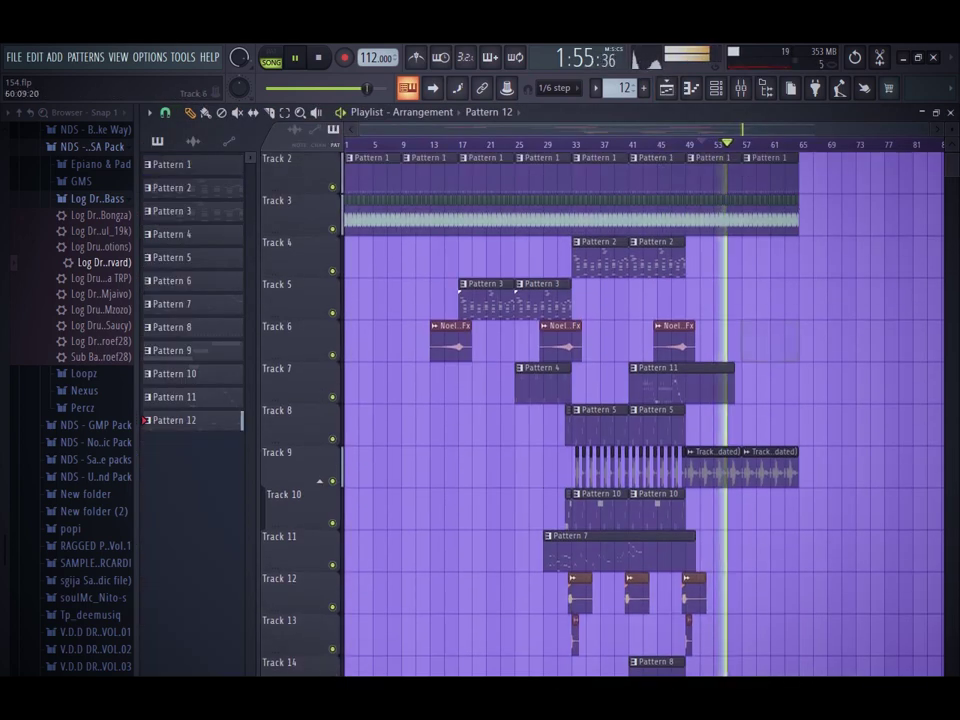
# Step: Play the arrangement from about bar 44 and try placing a pattern clip on Track 5 after bar 49
pyautogui.click(651, 145)
pyautogui.click(746, 302)
pyautogui.rightClick(746, 302)
pyautogui.click(704, 302)
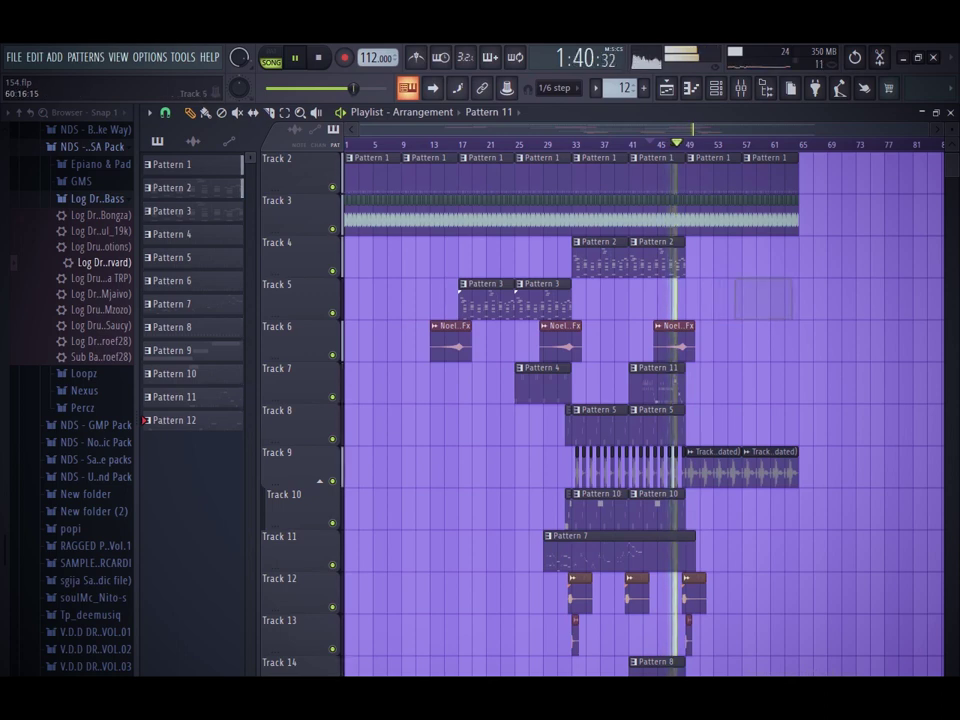
pyautogui.click(716, 89)
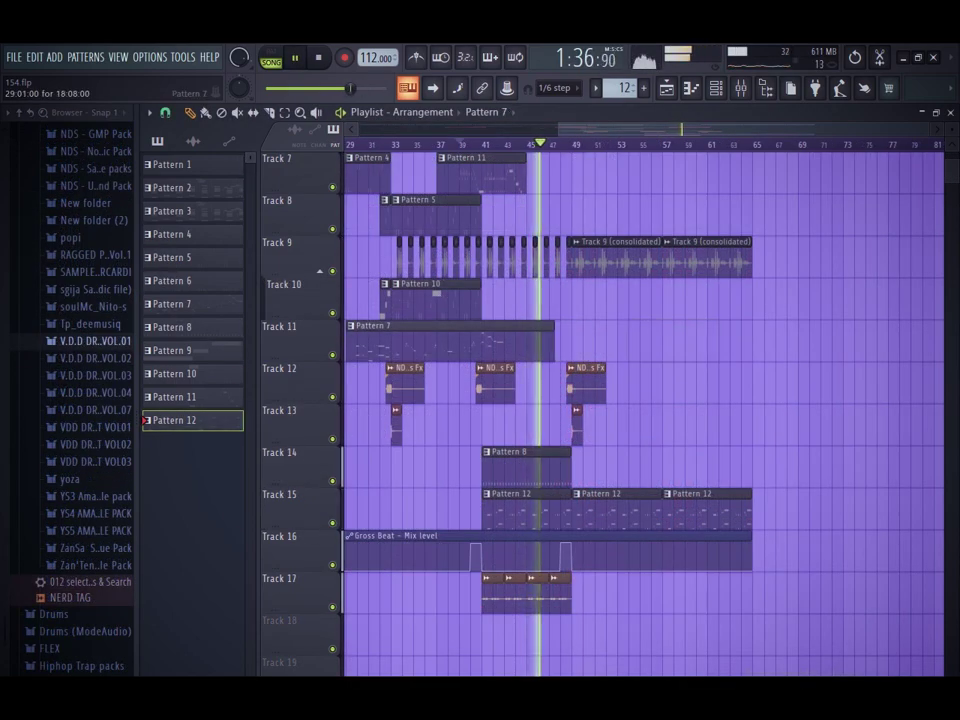
# Step: Duplicate the Pattern 8 clip on Track 14 twice, filling bars 49 to 64
pyautogui.click(612, 345)
pyautogui.rightClick(612, 345)
pyautogui.moveTo(585, 470); pyautogui.dragTo(556, 466)
pyautogui.hotkey('ctrl', 'b')
pyautogui.hotkey('ctrl', 'b')
pyautogui.keyDown('ctrl'); pyautogui.click(638, 595); pyautogui.keyUp('ctrl')
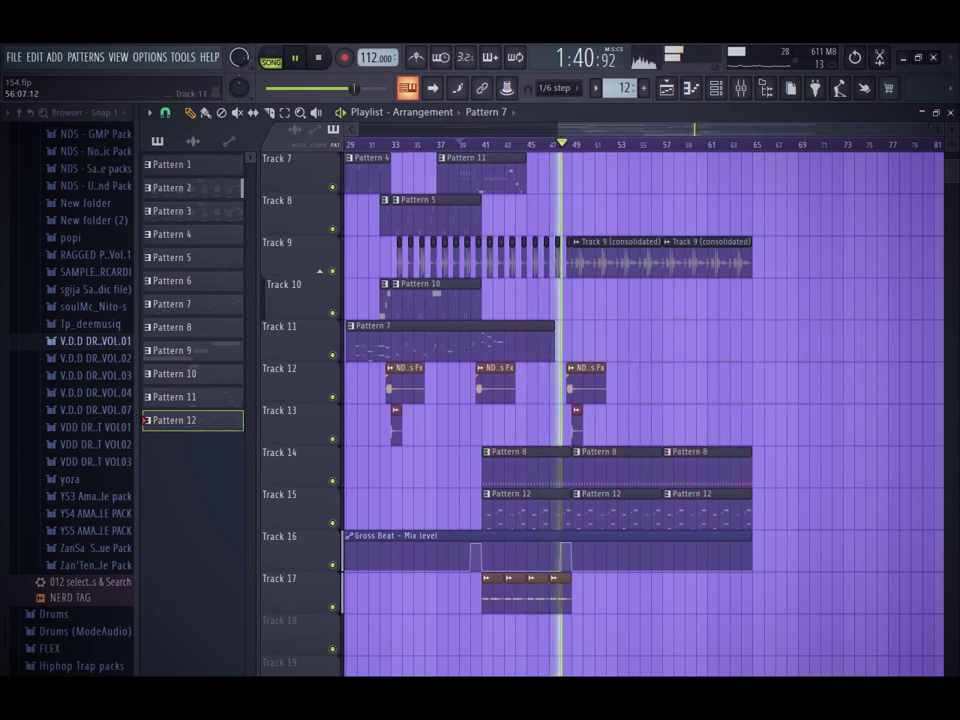
# Step: Try placing a Pattern 7 clip on Track 11 around bar 55 and remove it again
pyautogui.click(655, 345)
pyautogui.rightClick(654, 345)
pyautogui.click(648, 345)
pyautogui.rightClick(648, 345)
pyautogui.click(648, 345)
pyautogui.rightClick(648, 345)
pyautogui.click(648, 345)
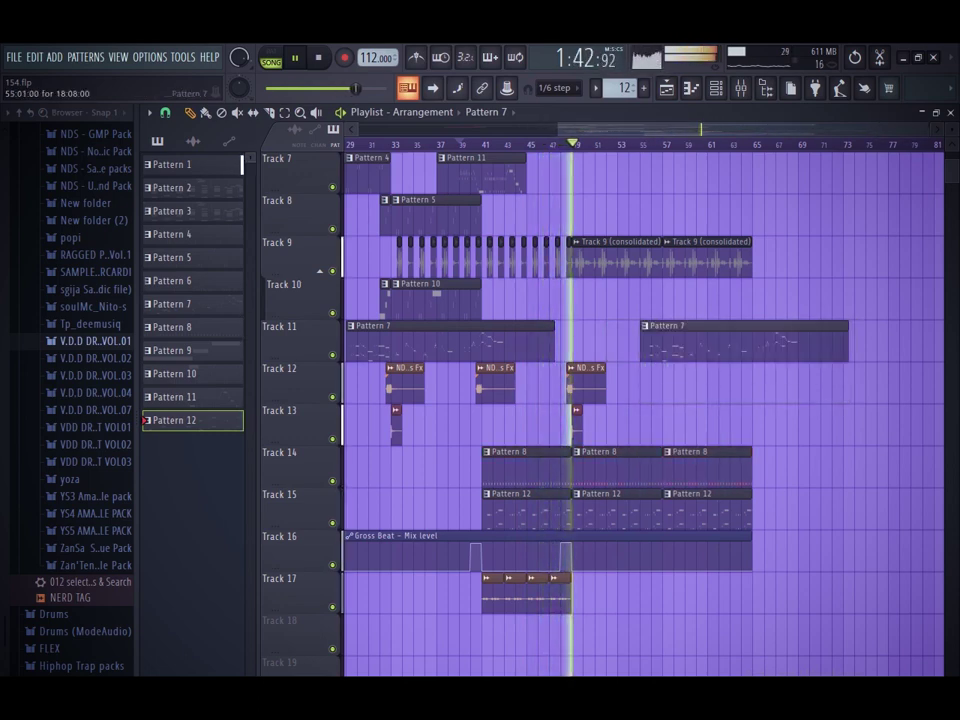
pyautogui.rightClick(648, 345)
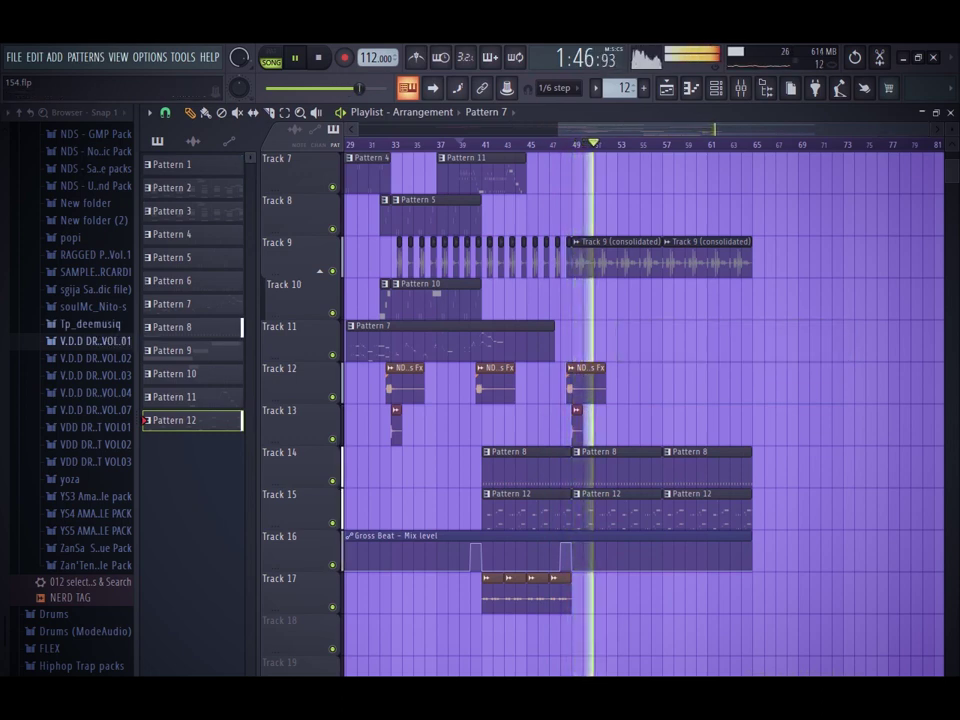
# Step: Add Shaker_10 from the Tp_deemusiq folder to Track 11 across bars 49 to 64 and set its channel volume to 77%
pyautogui.click(90, 324)
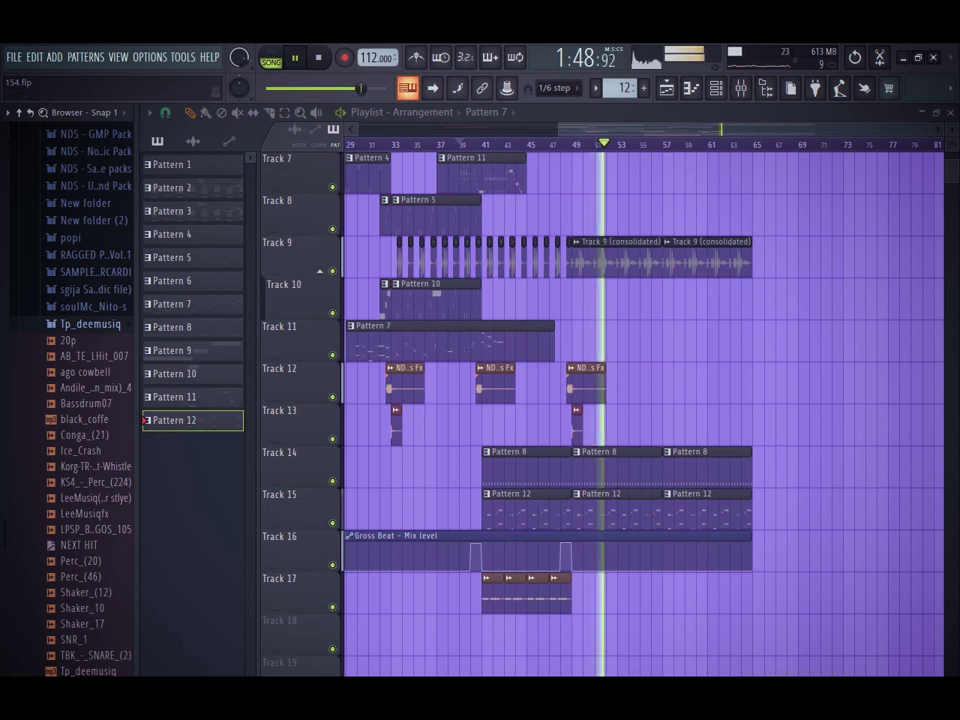
pyautogui.moveTo(80, 608); pyautogui.dragTo(752, 342)
pyautogui.doubleClick(749, 343)
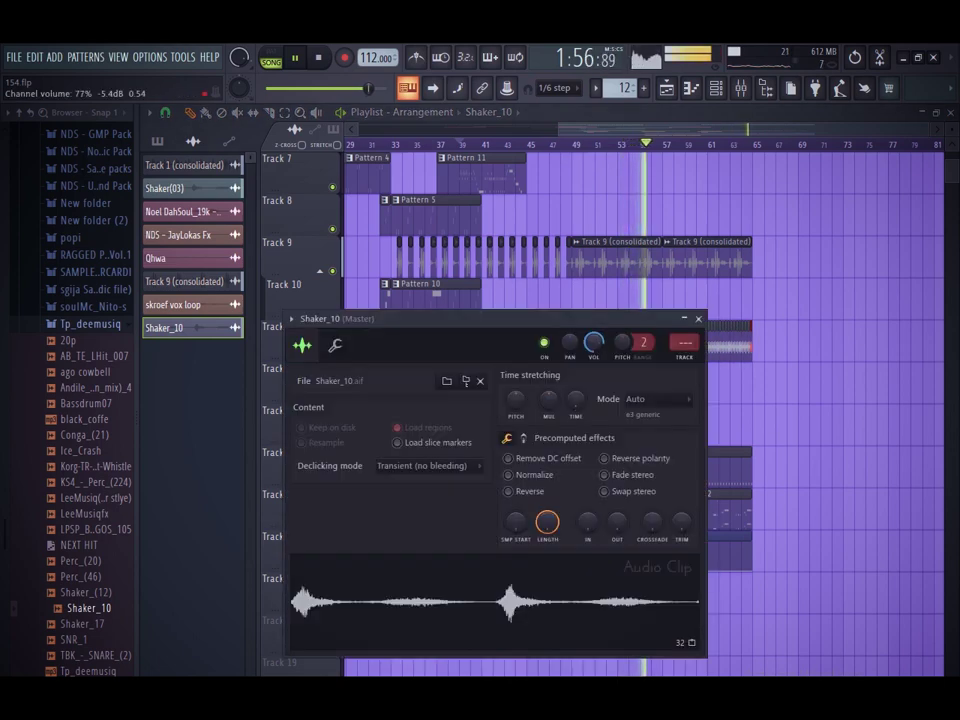
pyautogui.click(698, 319)
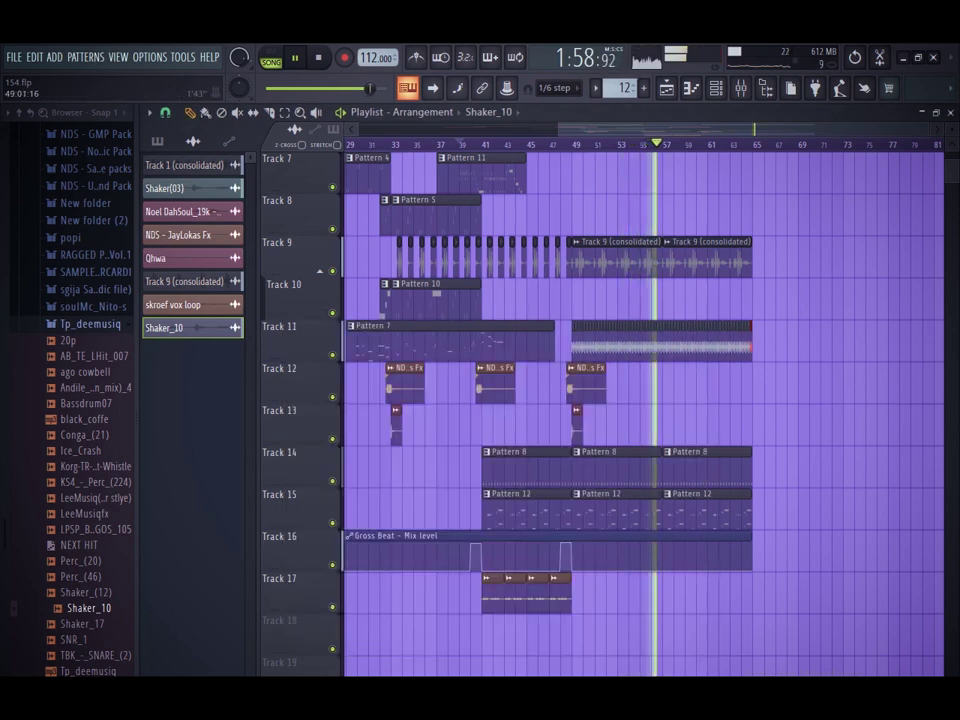
# Step: Place two Pattern 3 clips on Track 5, starting at bars 49 and 57
pyautogui.moveTo(558, 130); pyautogui.dragTo(514, 130)
pyautogui.scroll(3, 665, 300)
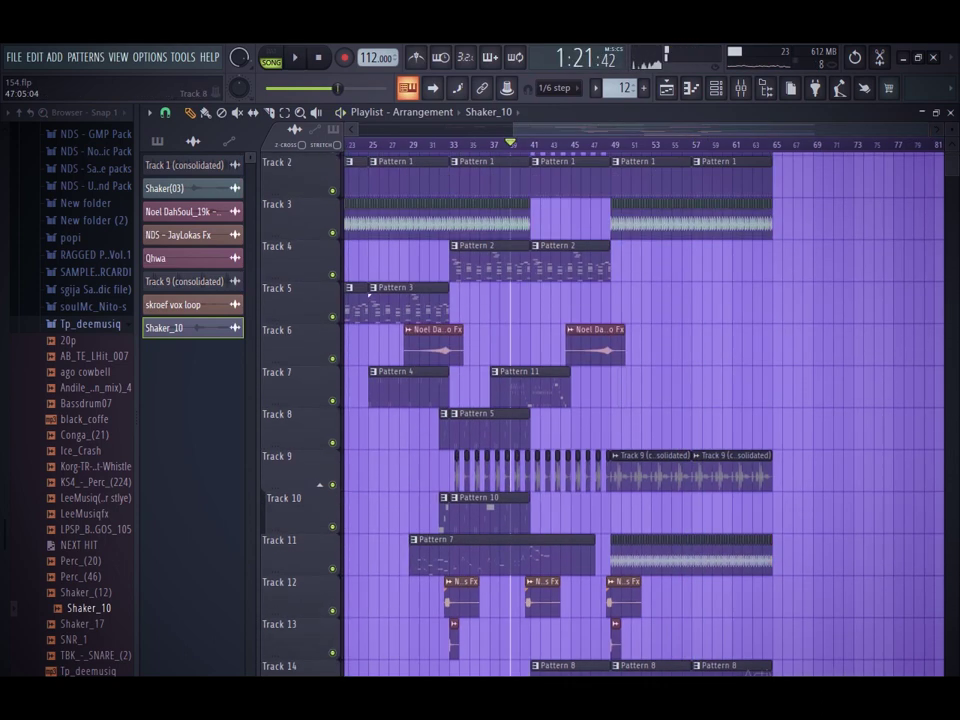
pyautogui.scroll(1, 490, 218)
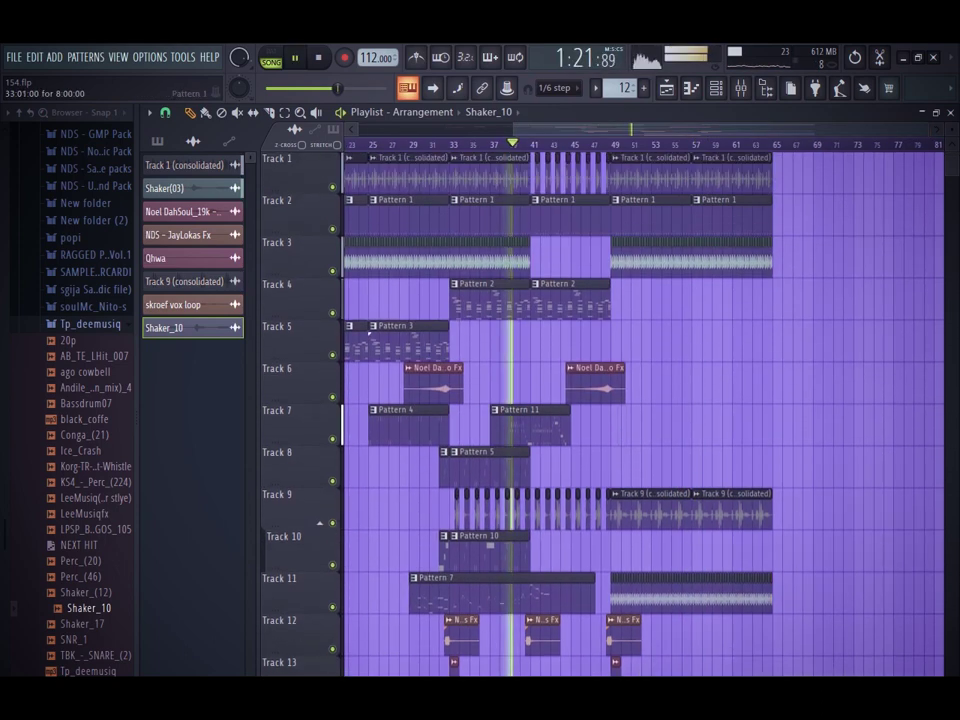
pyautogui.click(410, 343)
pyautogui.moveTo(737, 344); pyautogui.dragTo(698, 344)
pyautogui.click(688, 428)
pyautogui.rightClick(694, 428)
# Step: Open Pattern 3's Morphine notes, set the Morphine channel volume to 67% in the channel rack and return to the playlist
pyautogui.doubleClick(650, 346)
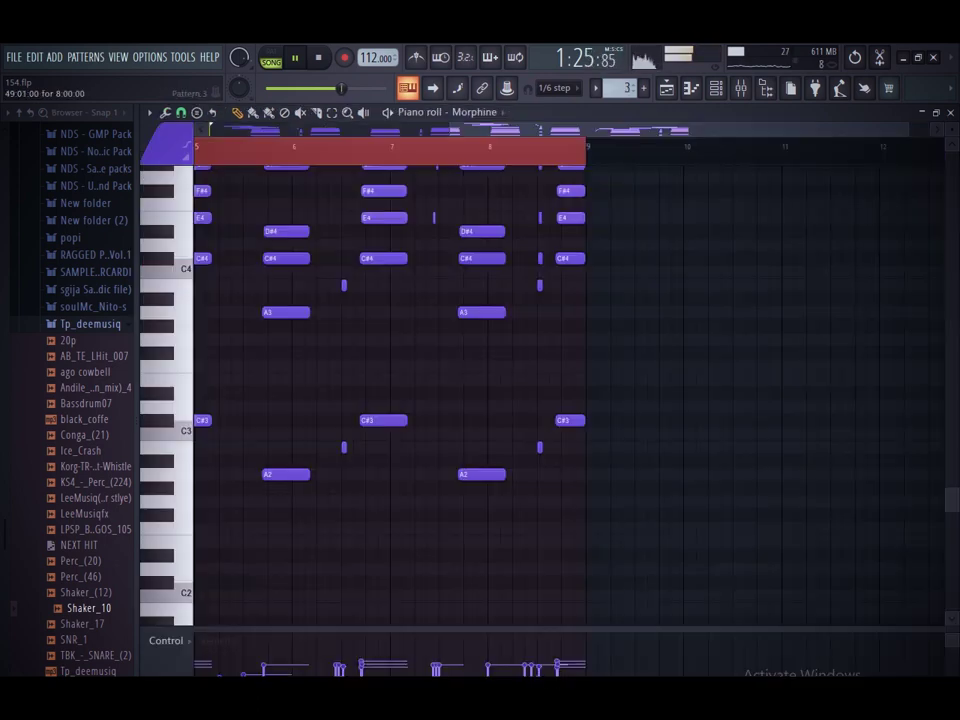
pyautogui.click(715, 88)
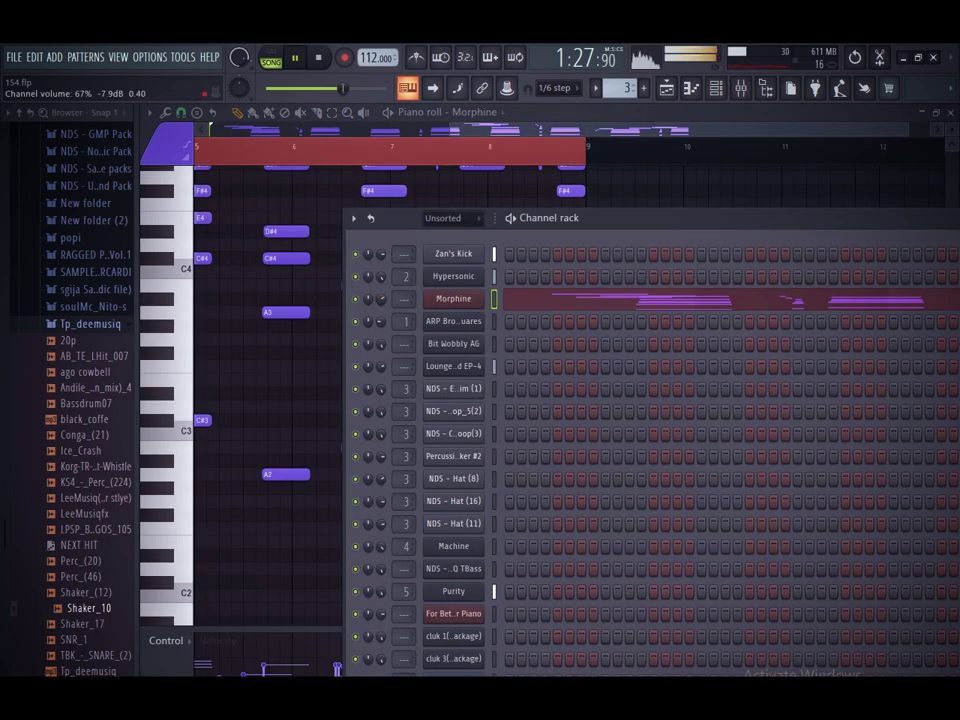
pyautogui.press('F5')
# Step: Try placing pattern clips on Track 4 after bar 49 and remove them again
pyautogui.moveTo(685, 286)
pyautogui.mouseDown()
pyautogui.moveTo(695, 286)
pyautogui.moveTo(676, 295)
pyautogui.mouseUp()
pyautogui.click(695, 285)
pyautogui.click(666, 290)
pyautogui.rightClick(700, 295)
pyautogui.rightClick(695, 295)
pyautogui.click(666, 295)
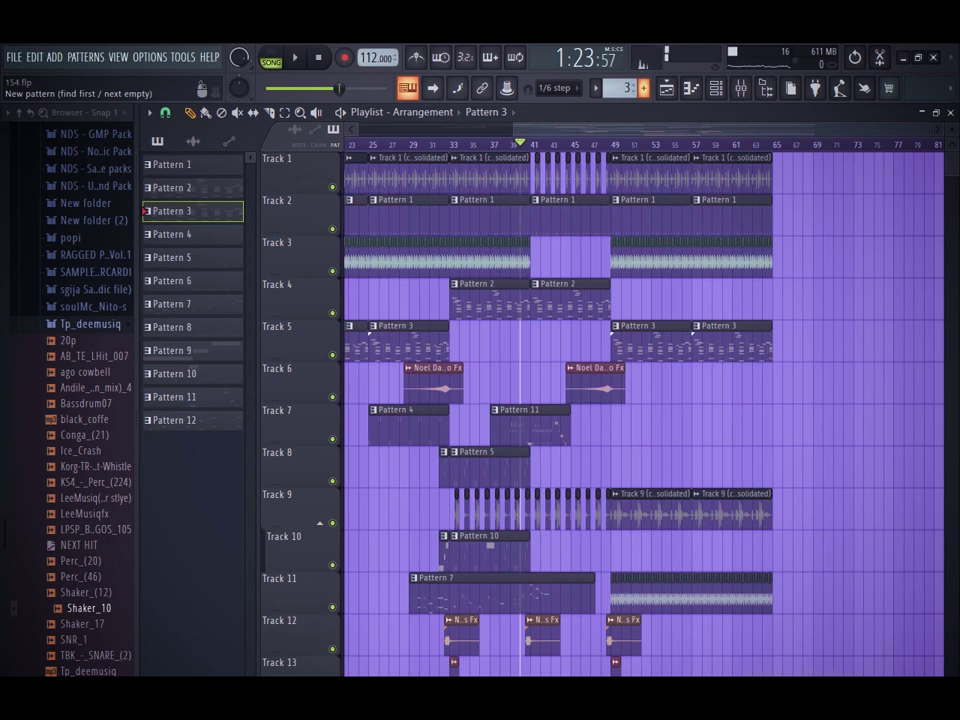
# Step: Open the mixer and look through its contents
pyautogui.press('F9')
pyautogui.scroll(-3, 519, 300)
pyautogui.scroll(2, 519, 300)
pyautogui.click(467, 300)
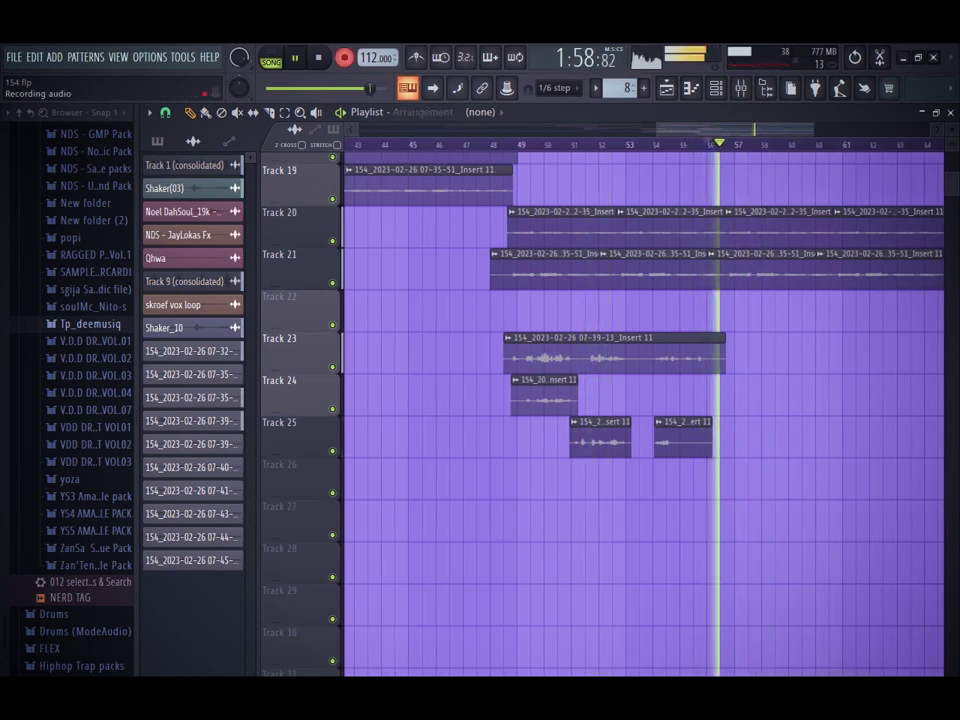
# Step: Stop the running audio take and start a new recording from bar 55
pyautogui.press('space')
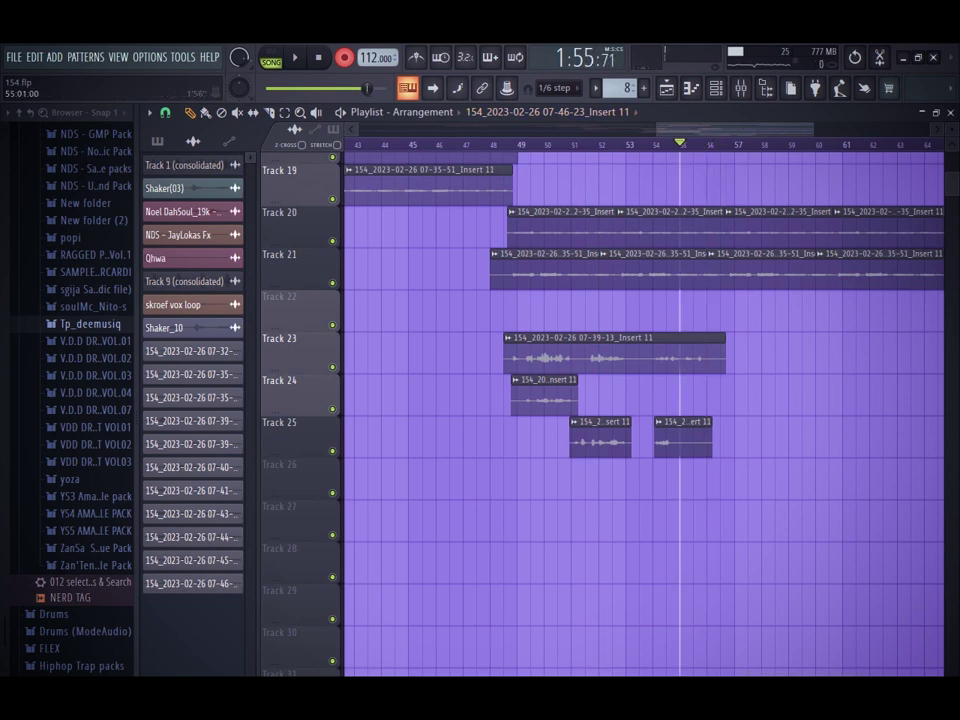
pyautogui.press('space')
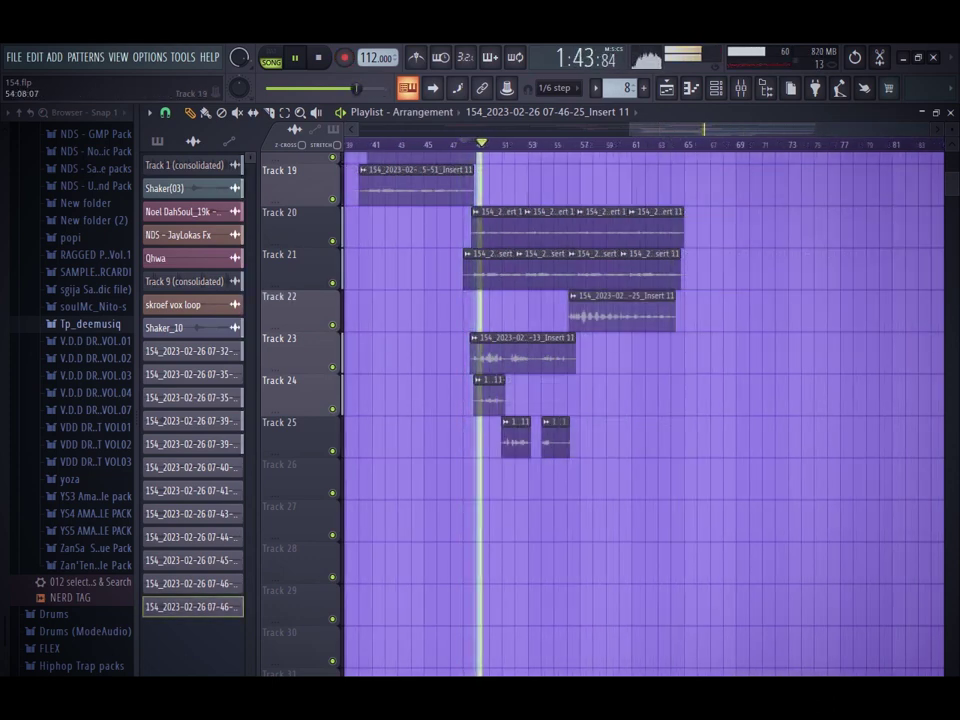
# Step: Try placing a recorded audio clip on Track 19 around bar 58 and remove it again
pyautogui.click(596, 185)
pyautogui.rightClick(596, 185)
pyautogui.click(596, 185)
pyautogui.rightClick(596, 185)
pyautogui.click(588, 185)
pyautogui.rightClick(590, 185)
pyautogui.scroll(2, 606, 185)
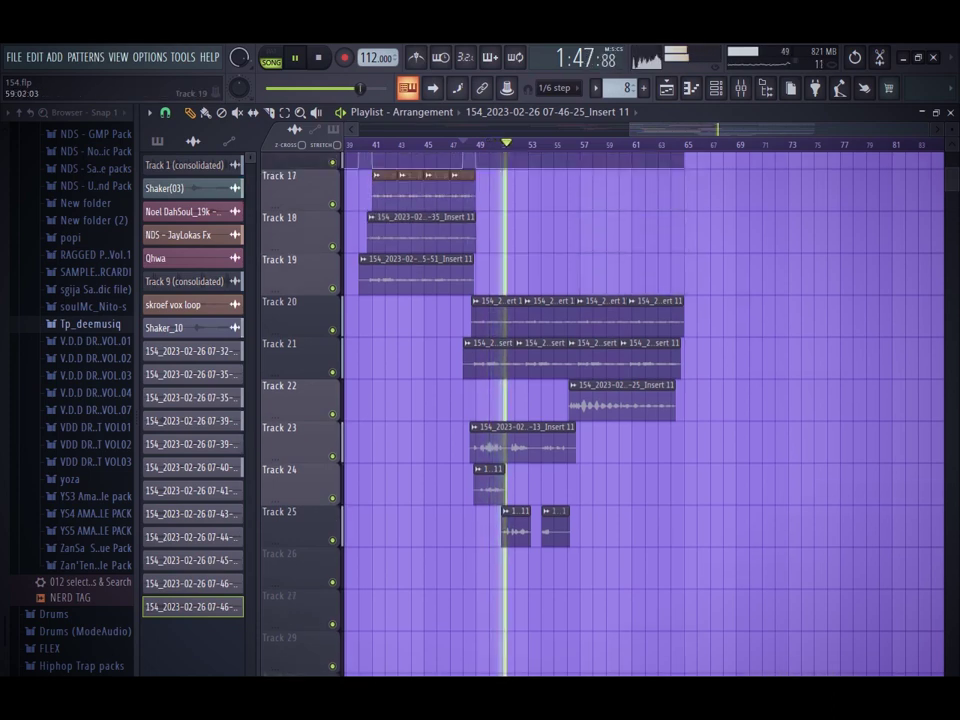
# Step: Try placing the newest recorded audio clip on Track 7 around bar 59, shift it to bar 61 and remove it
pyautogui.scroll(3, 640, 410)
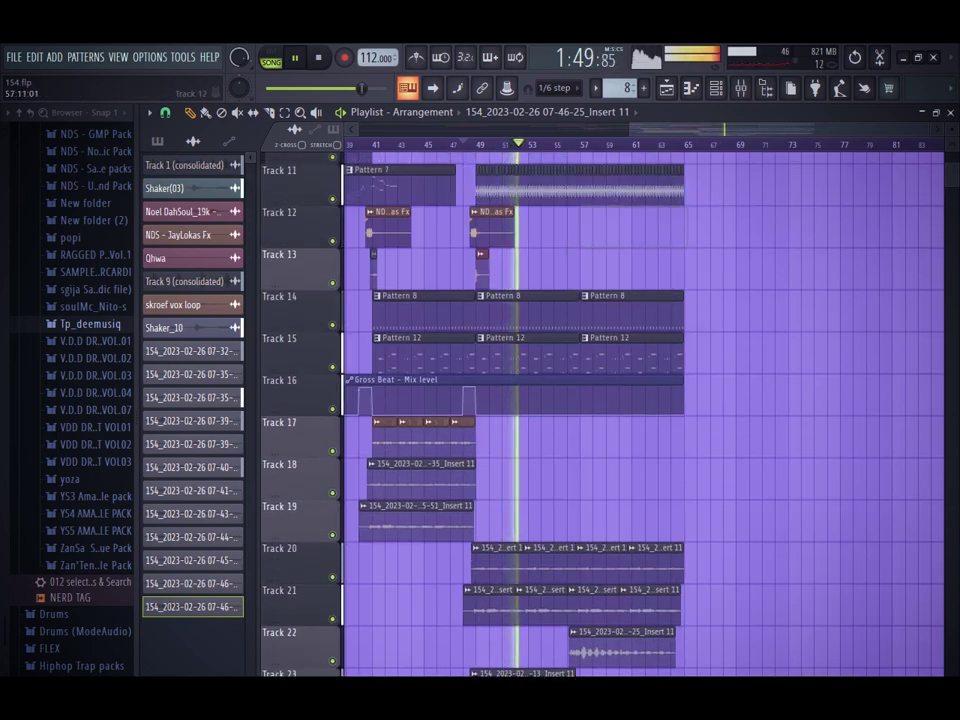
pyautogui.scroll(4, 640, 410)
pyautogui.click(463, 145)
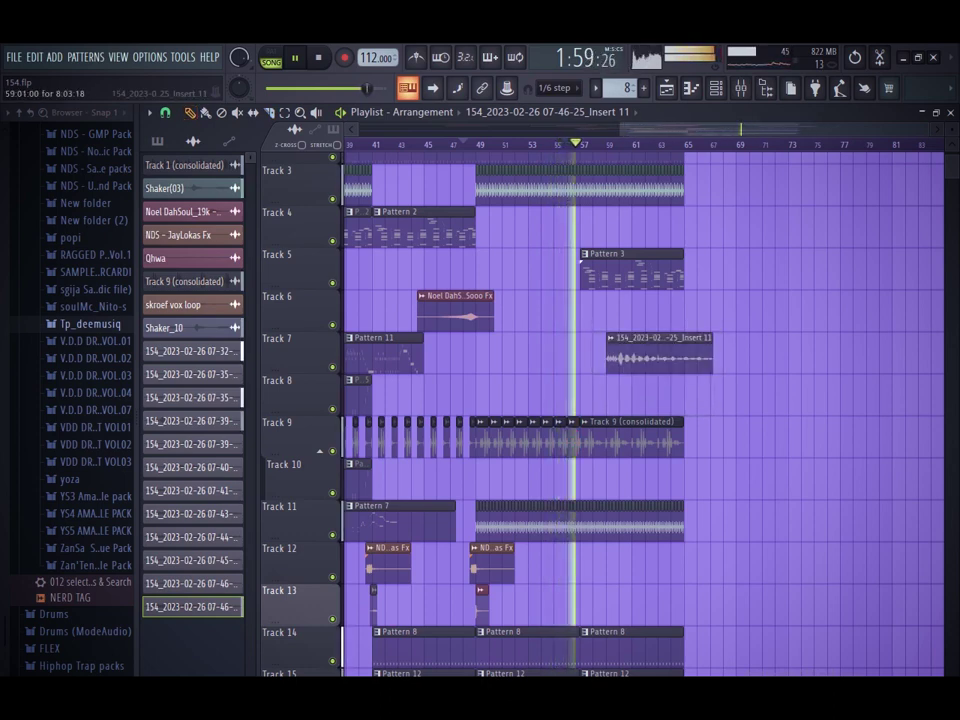
pyautogui.click(636, 352)
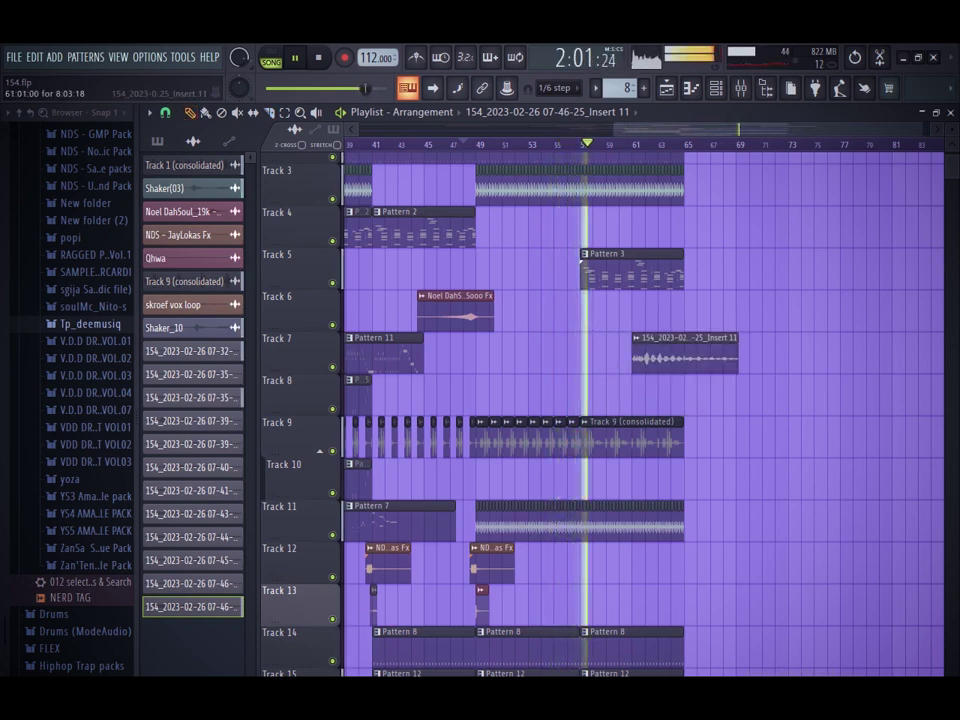
pyautogui.rightClick(640, 354)
# Step: Open the channel settings of the recorded clip on Track 22 and close them again
pyautogui.scroll(-6, 640, 400)
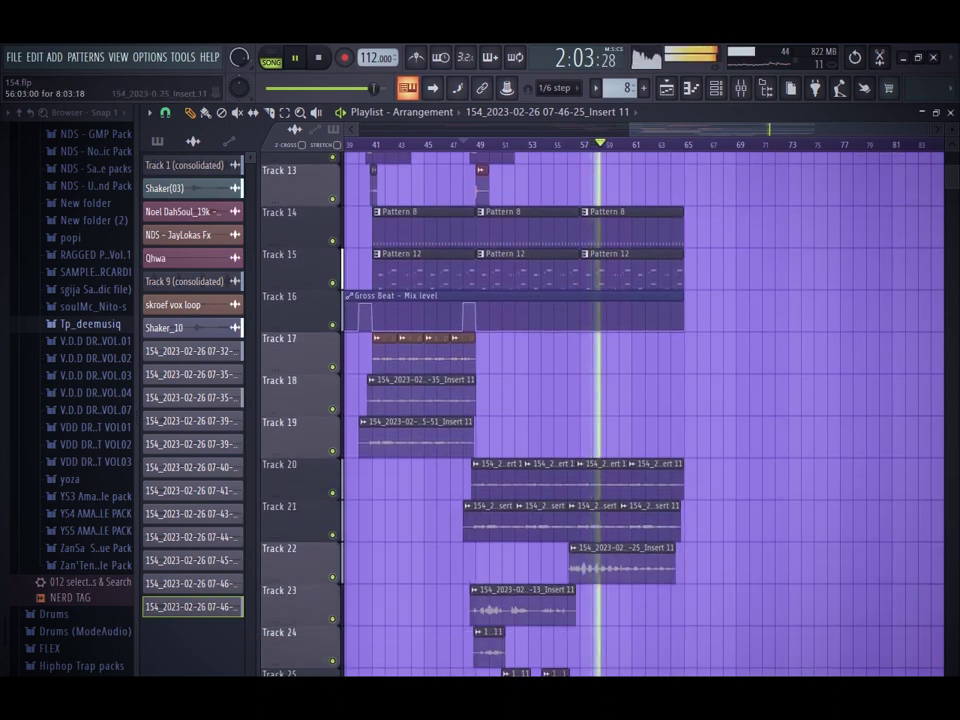
pyautogui.doubleClick(620, 552)
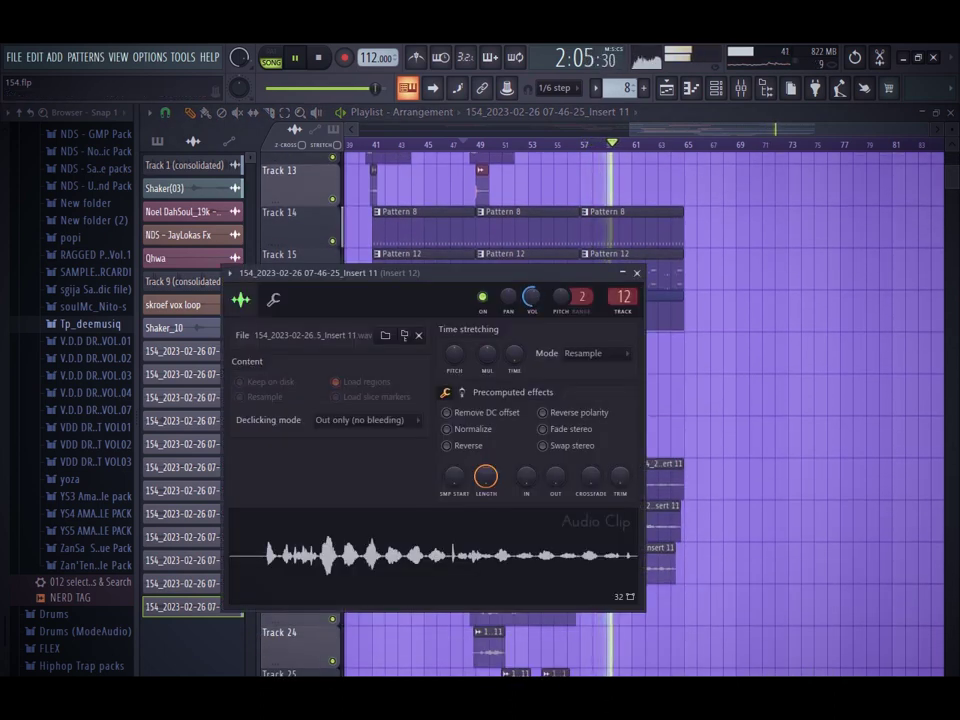
pyautogui.click(637, 273)
# Step: Duplicate the recorded clips on Tracks 23 to 25 right after the originals and play from around bar 55
pyautogui.scroll(-3, 675, 350)
pyautogui.moveTo(572, 352); pyautogui.dragTo(495, 432)
pyautogui.hotkey('ctrl', 'b')
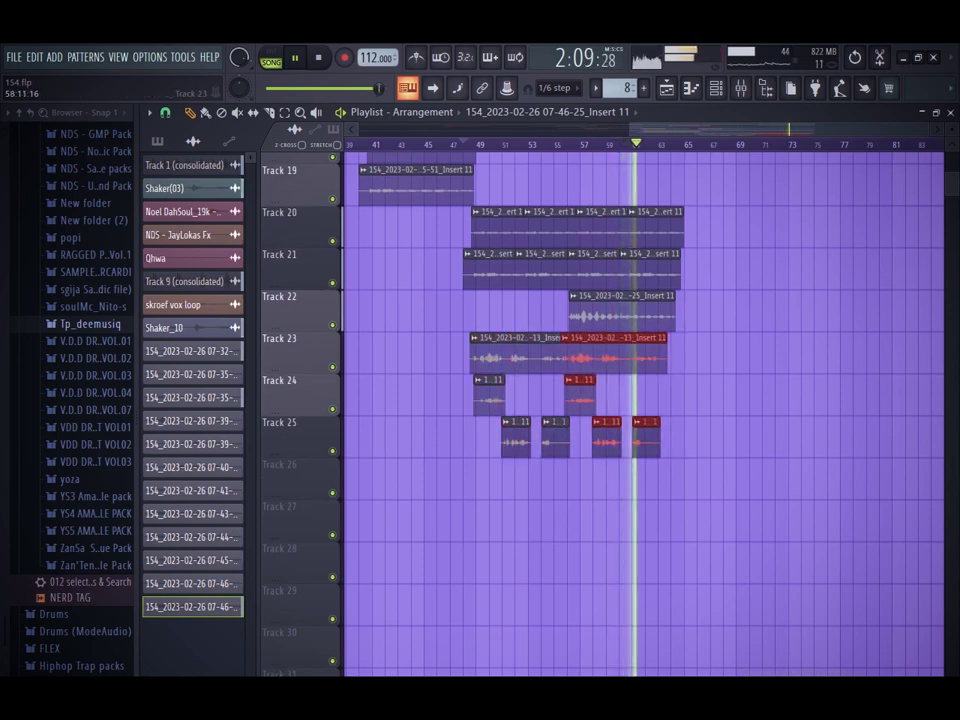
pyautogui.click(678, 395)
pyautogui.rightClick(678, 395)
pyautogui.click(552, 145)
# Step: Delete the duplicated recording on Track 23 and play the arrangement again from around bar 55
pyautogui.scroll(6, 568, 300)
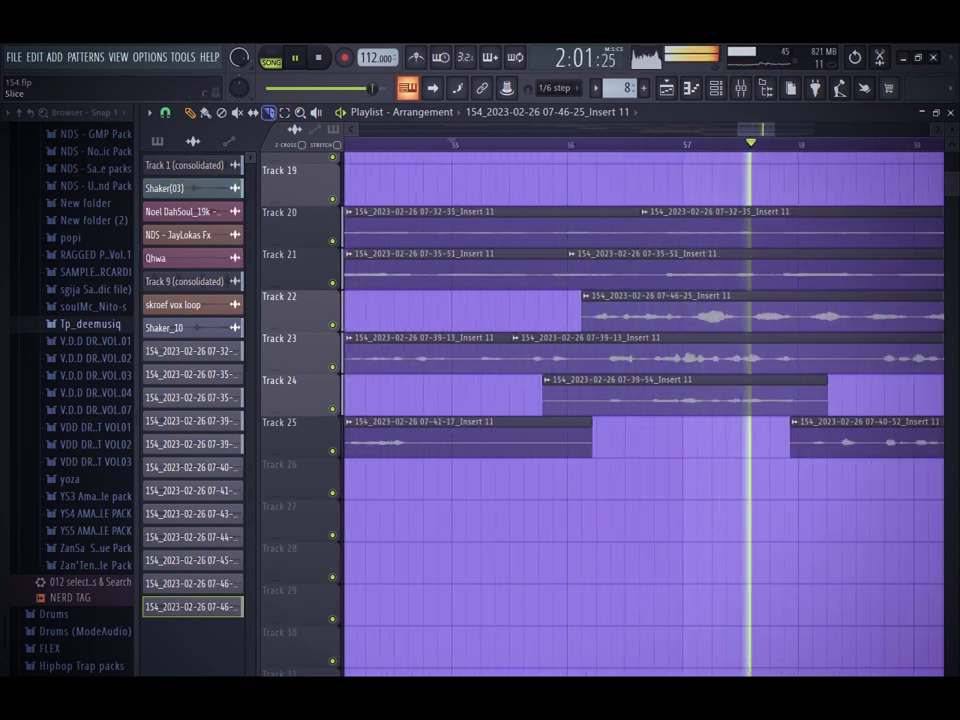
pyautogui.hscroll(-1, 709, 400)
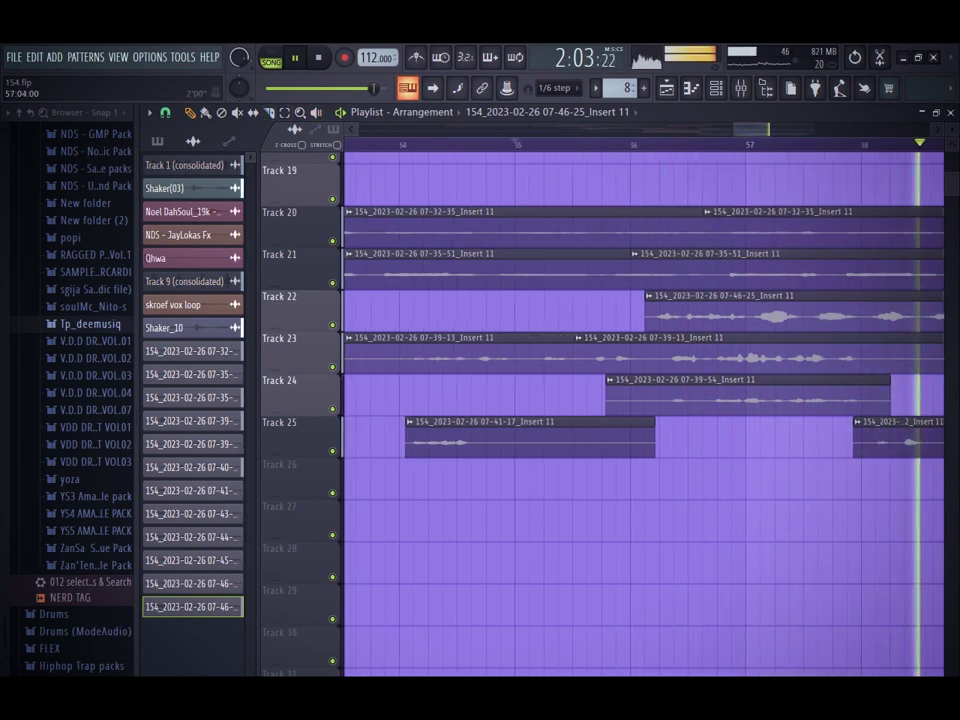
pyautogui.moveTo(734, 129); pyautogui.dragTo(624, 129)
pyautogui.moveTo(769, 129); pyautogui.dragTo(834, 129)
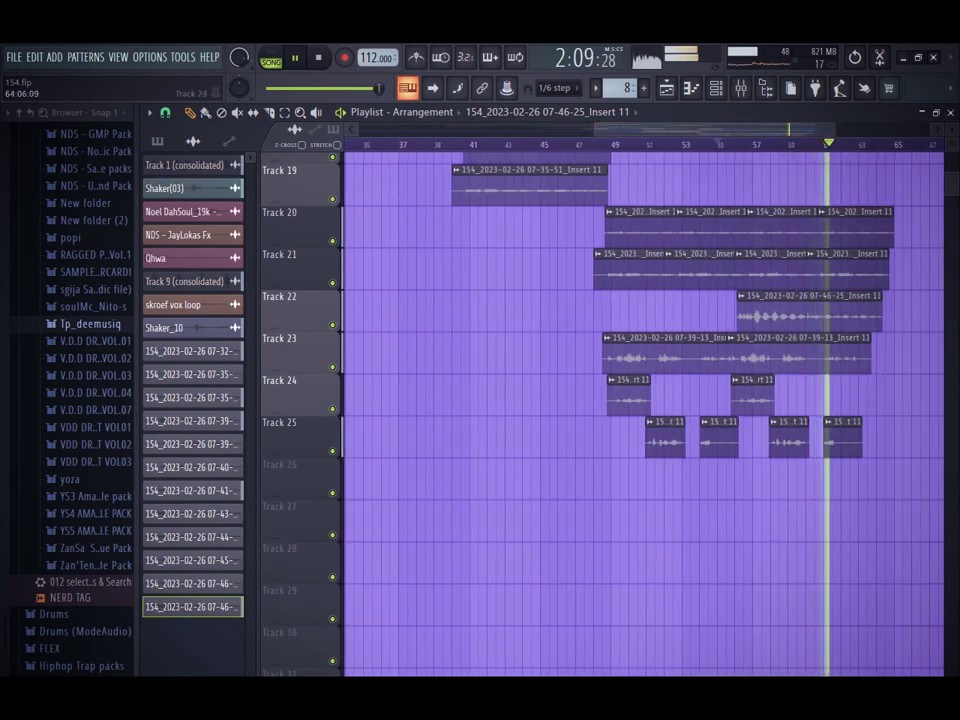
pyautogui.moveTo(815, 352); pyautogui.dragTo(857, 354)
pyautogui.press('Delete')
pyautogui.click(717, 144)
# Step: Try placing the newest recorded audio clip on Track 23 around bar 60 and remove it again
pyautogui.click(781, 352)
pyautogui.rightClick(808, 352)
pyautogui.moveTo(803, 352); pyautogui.dragTo(813, 352)
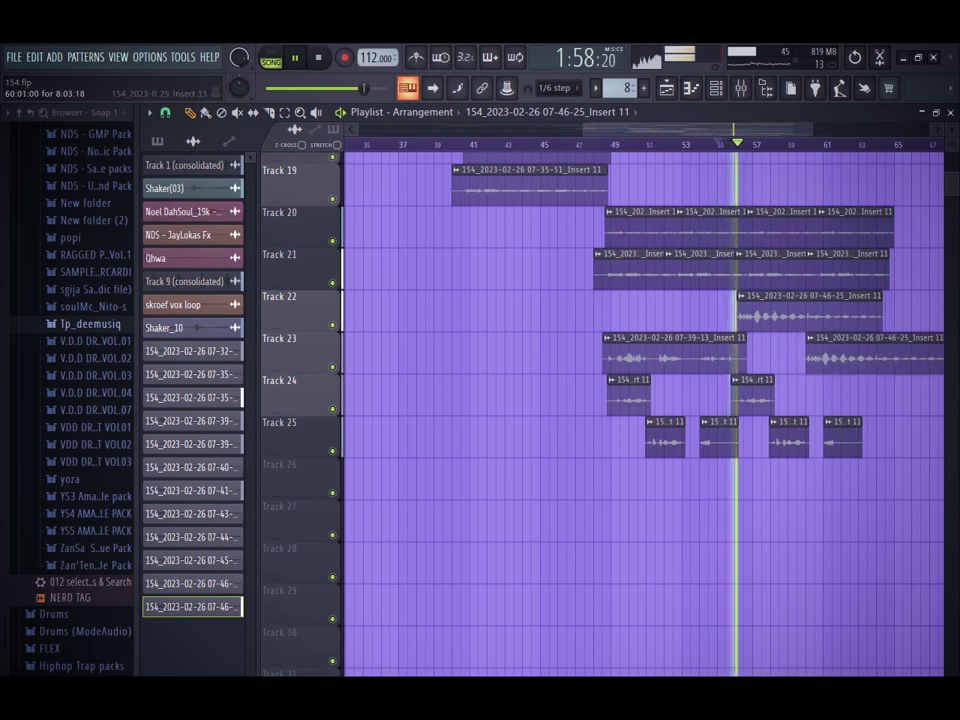
pyautogui.rightClick(815, 352)
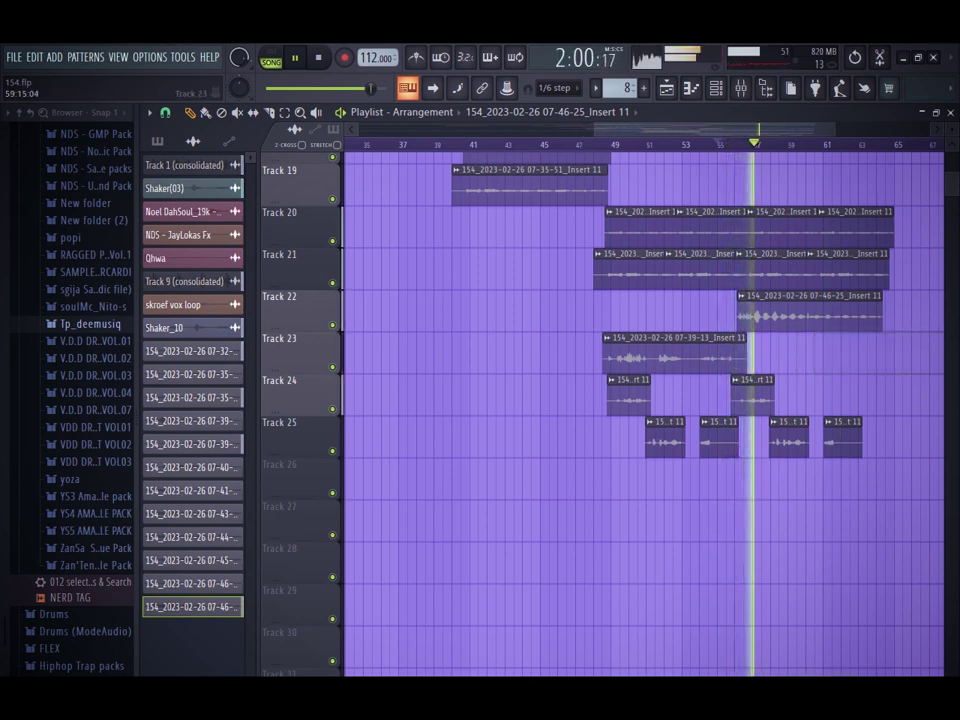
# Step: Select the duplicated recorded clips on Tracks 24 and 25 after bar 55
pyautogui.moveTo(896, 375); pyautogui.dragTo(767, 497)
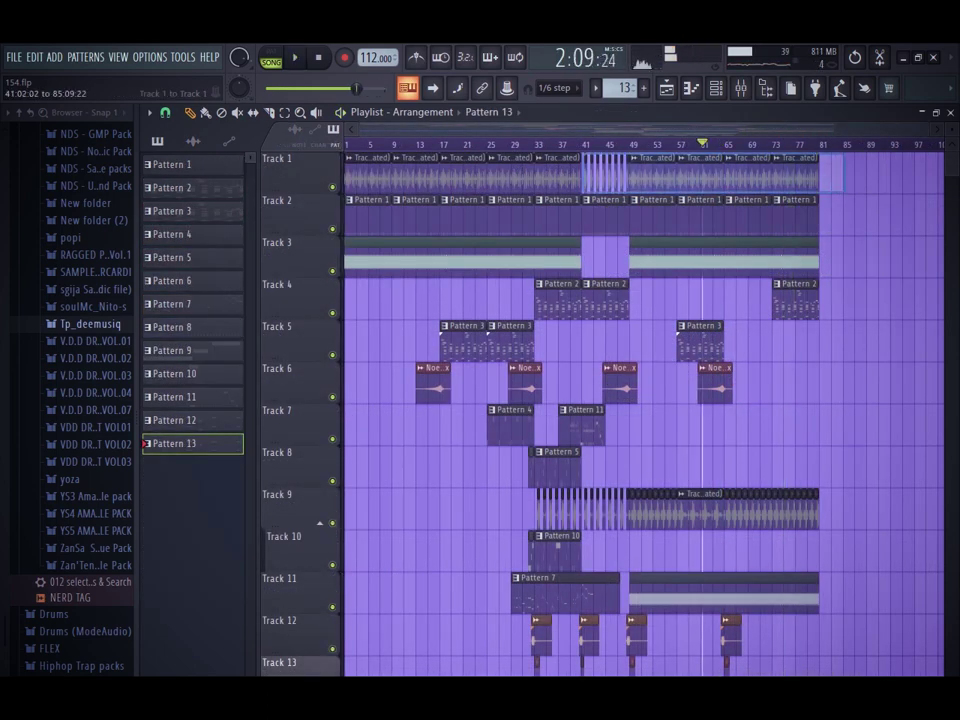
# Step: Undo the last playlist clip deletion and redo it
pyautogui.scroll(-8, 593, 410)
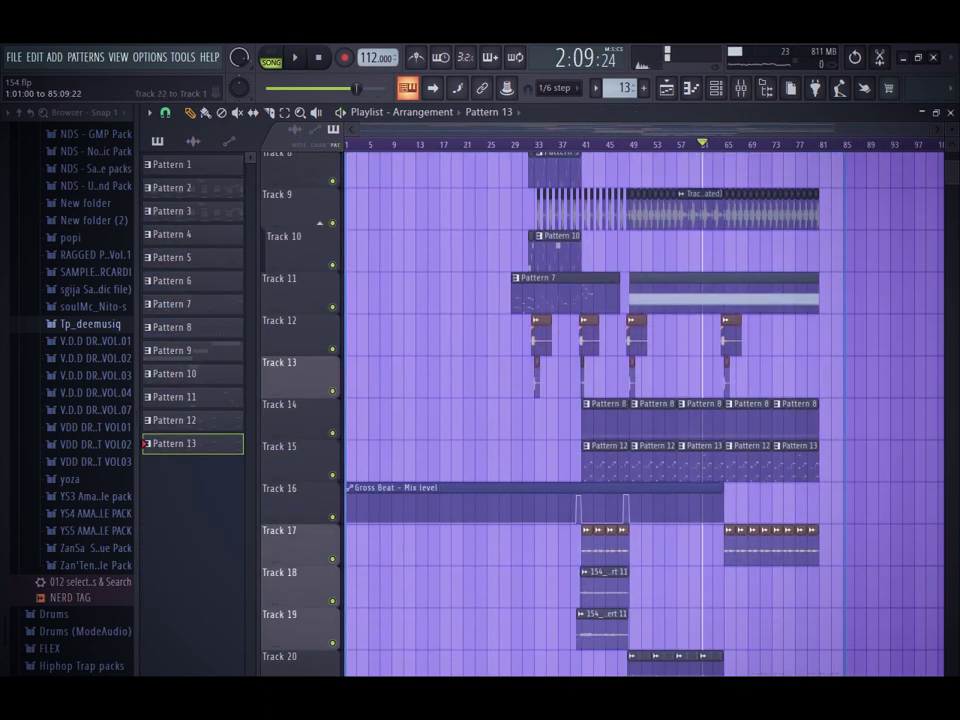
pyautogui.scroll(-5, 593, 410)
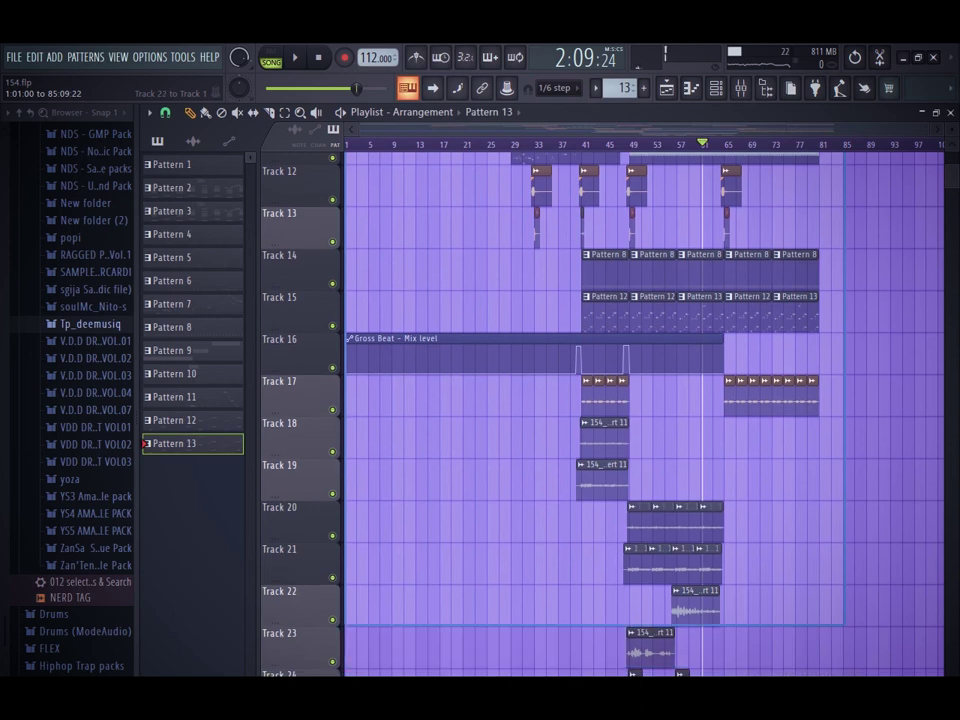
pyautogui.scroll(-1, 593, 410)
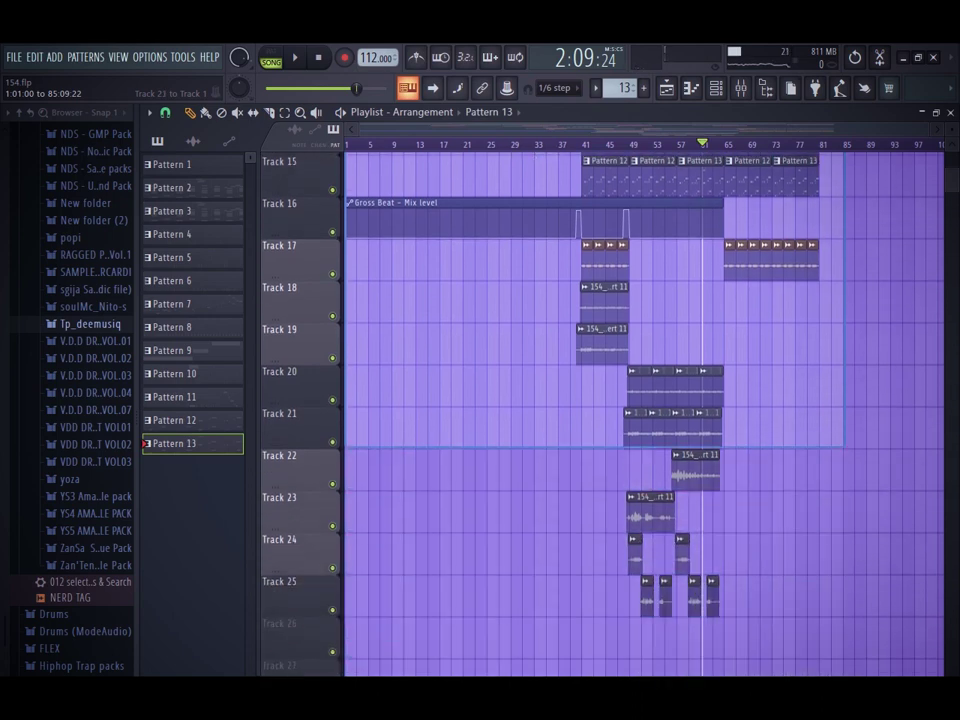
pyautogui.scroll(13, 593, 410)
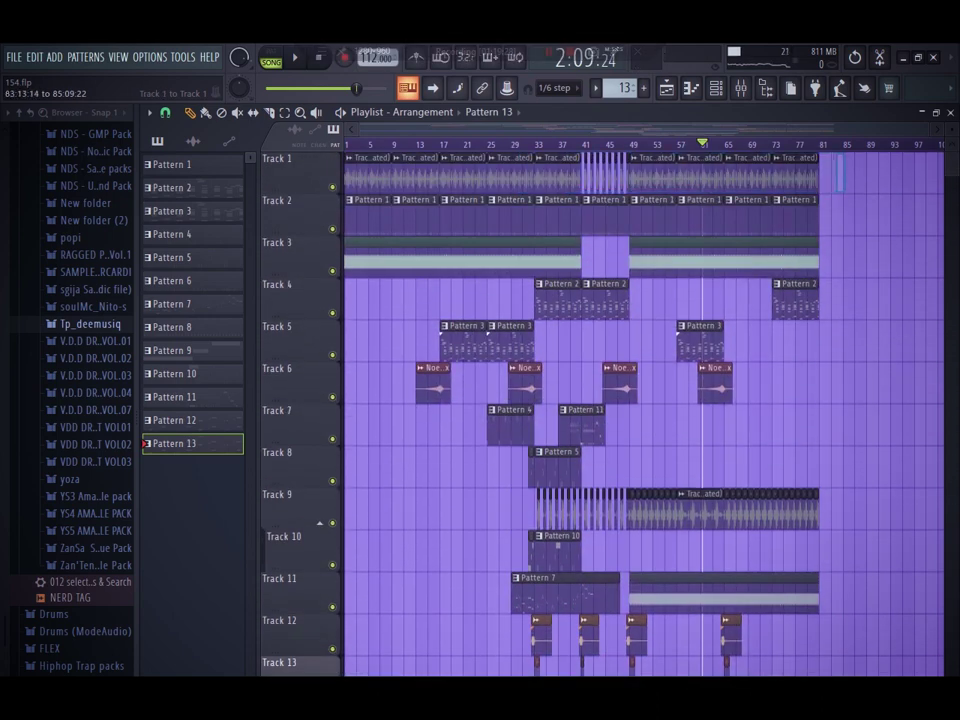
pyautogui.keyDown('ctrl'); pyautogui.rightClick(848, 172); pyautogui.keyUp('ctrl')
pyautogui.click(855, 58)
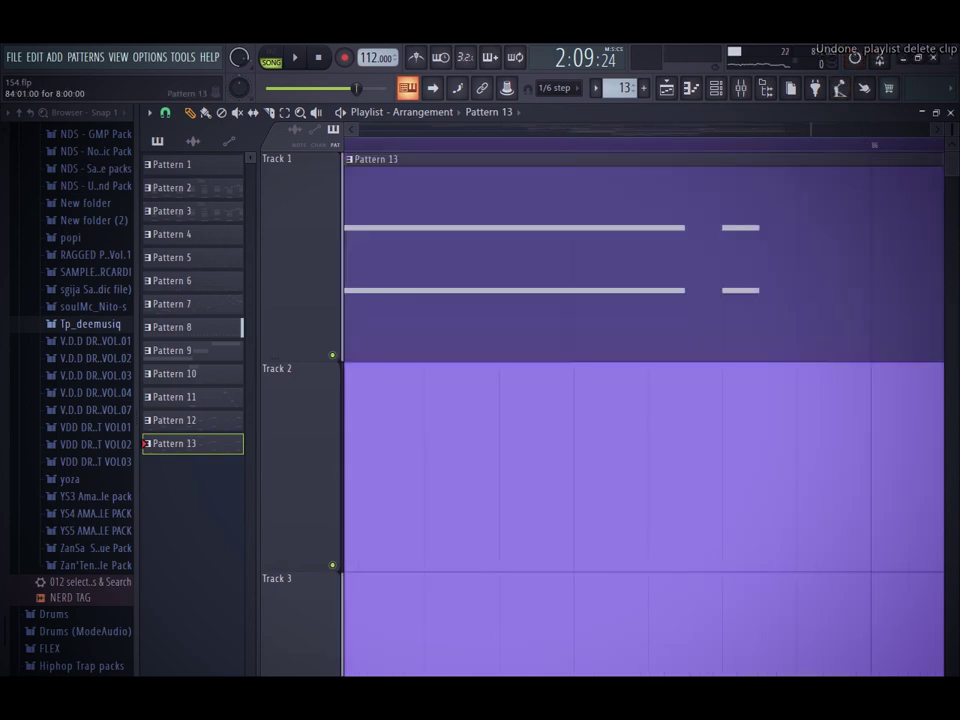
pyautogui.click(855, 57)
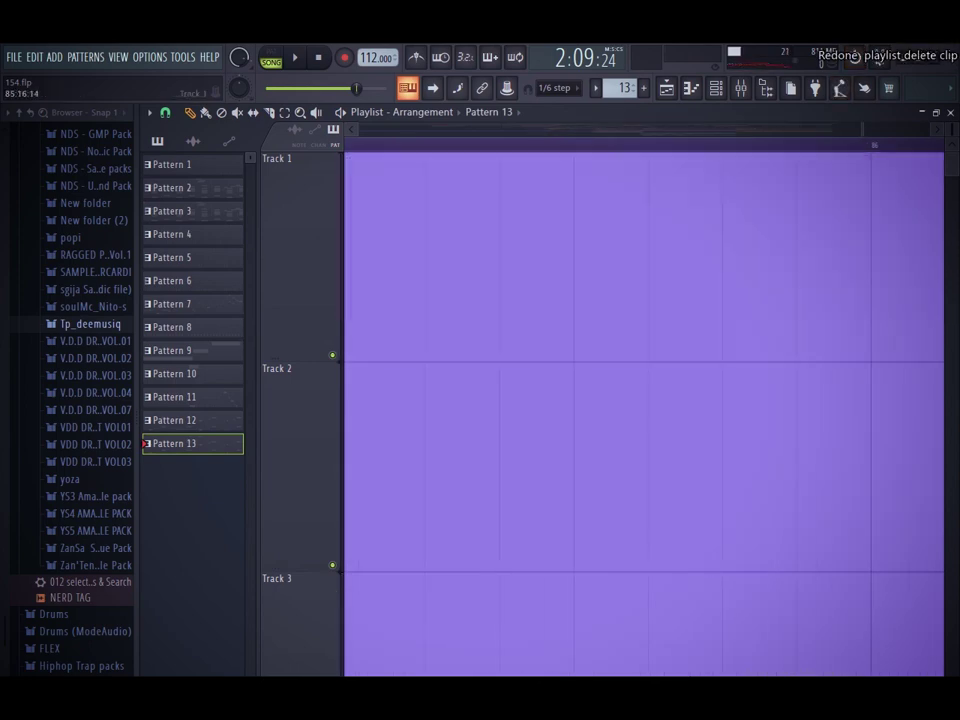
pyautogui.keyDown('ctrl'); pyautogui.rightClick(877, 225); pyautogui.keyUp('ctrl')
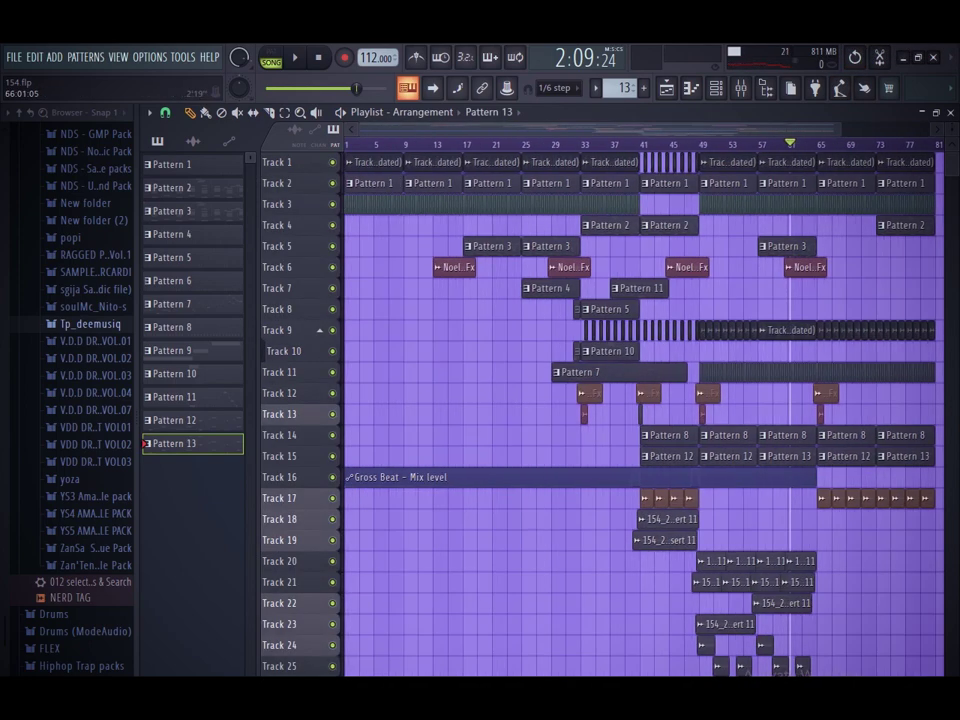
# Step: Move all recorded clips on Tracks 20 to 25 up two tracks so they start on Track 18
pyautogui.moveTo(690, 570); pyautogui.dragTo(861, 674)
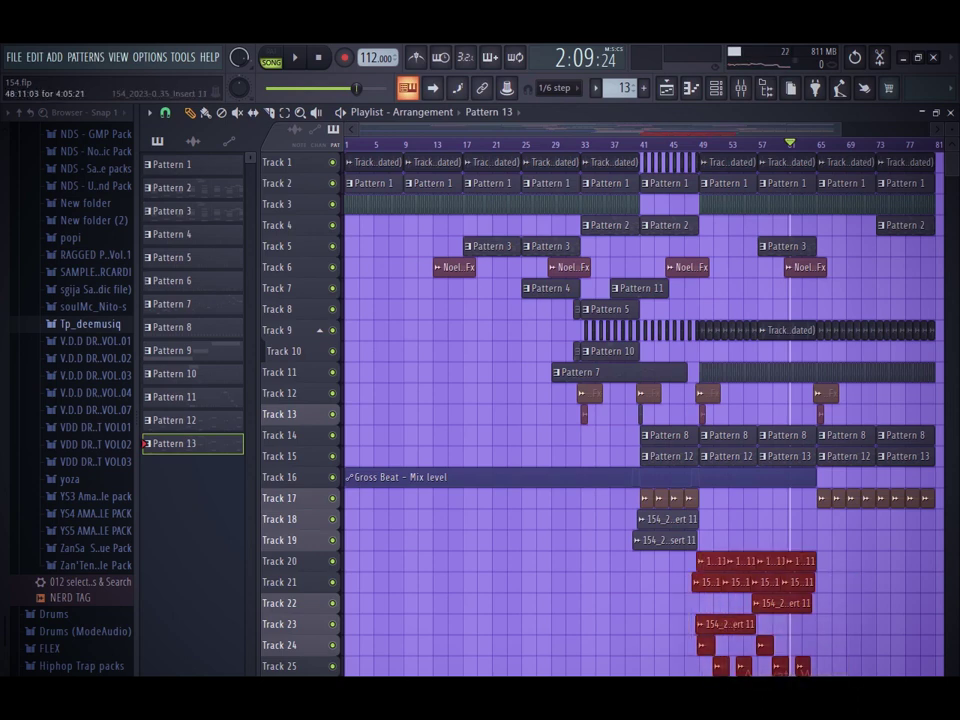
pyautogui.hotkey('shift', 'Up')
pyautogui.hotkey('shift', 'Up')
pyautogui.hotkey('shift', 'Up')
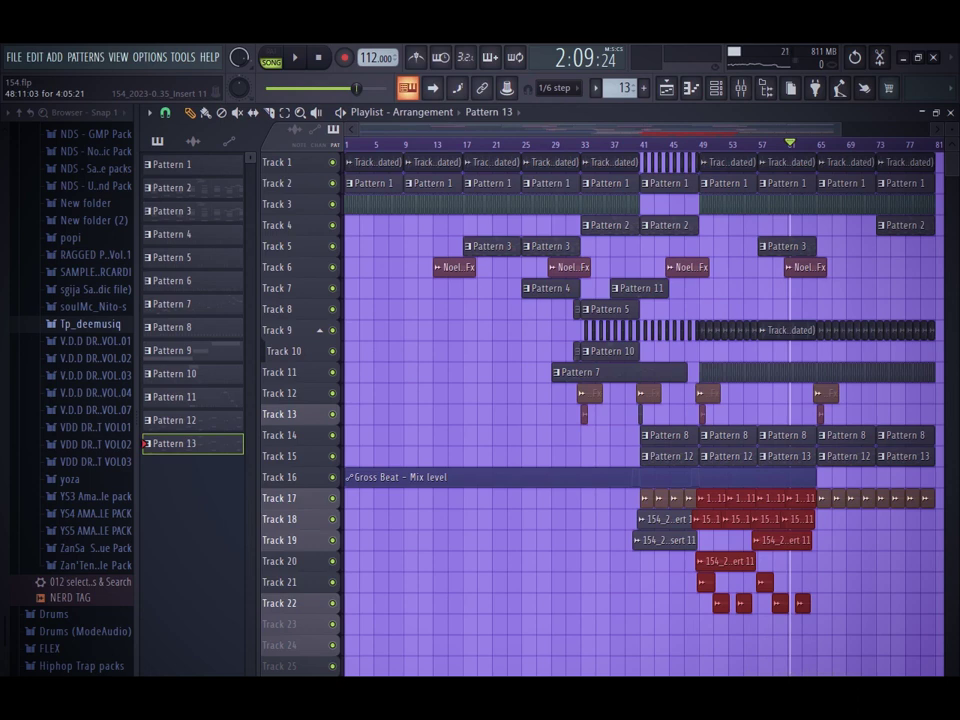
pyautogui.hotkey('shift', 'Down')
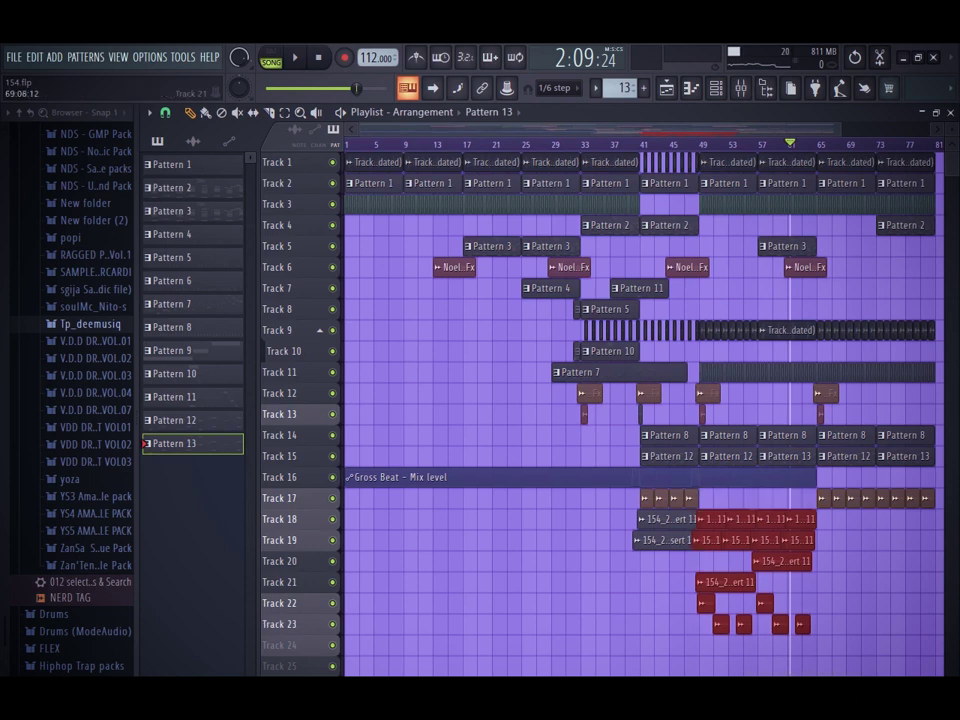
pyautogui.click(850, 582)
# Step: Look over the whole arrangement in the playlist, from the percussion tracks down to the recorded takes
pyautogui.scroll(1, 873, 545)
pyautogui.scroll(-1, 873, 545)
pyautogui.scroll(1, 873, 545)
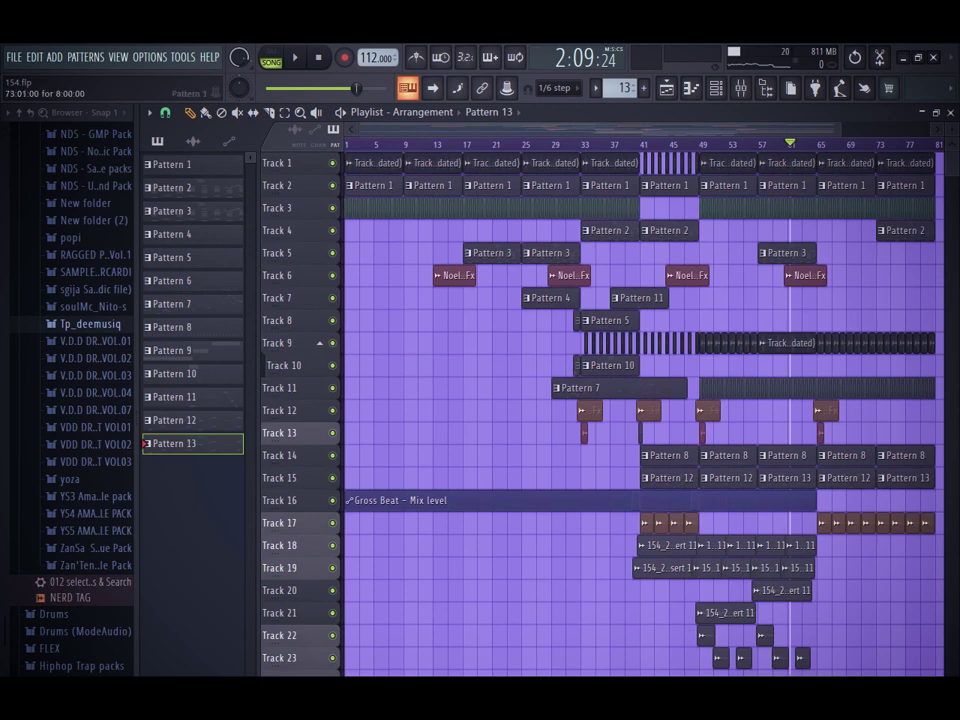
pyautogui.moveTo(720, 220)
pyautogui.mouseDown()
pyautogui.moveTo(353, 444)
pyautogui.moveTo(345, 603)
pyautogui.mouseUp()
pyautogui.moveTo(560, 302); pyautogui.dragTo(372, 488)
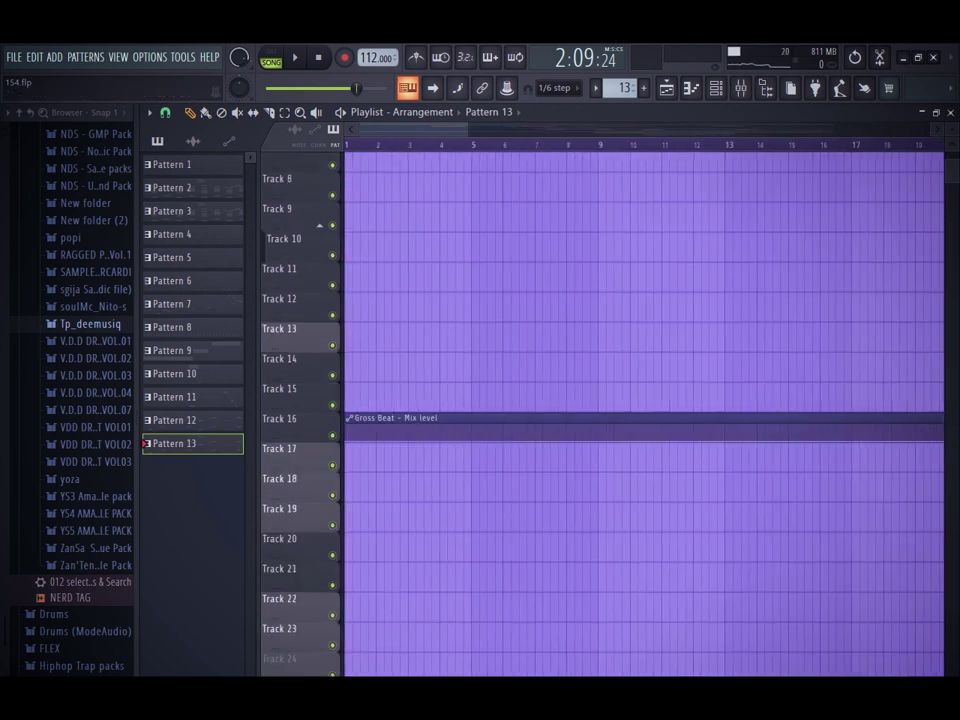
pyautogui.moveTo(544, 264)
pyautogui.mouseDown()
pyautogui.moveTo(344, 407)
pyautogui.moveTo(344, 472)
pyautogui.mouseUp()
pyautogui.moveTo(581, 266); pyautogui.dragTo(344, 676)
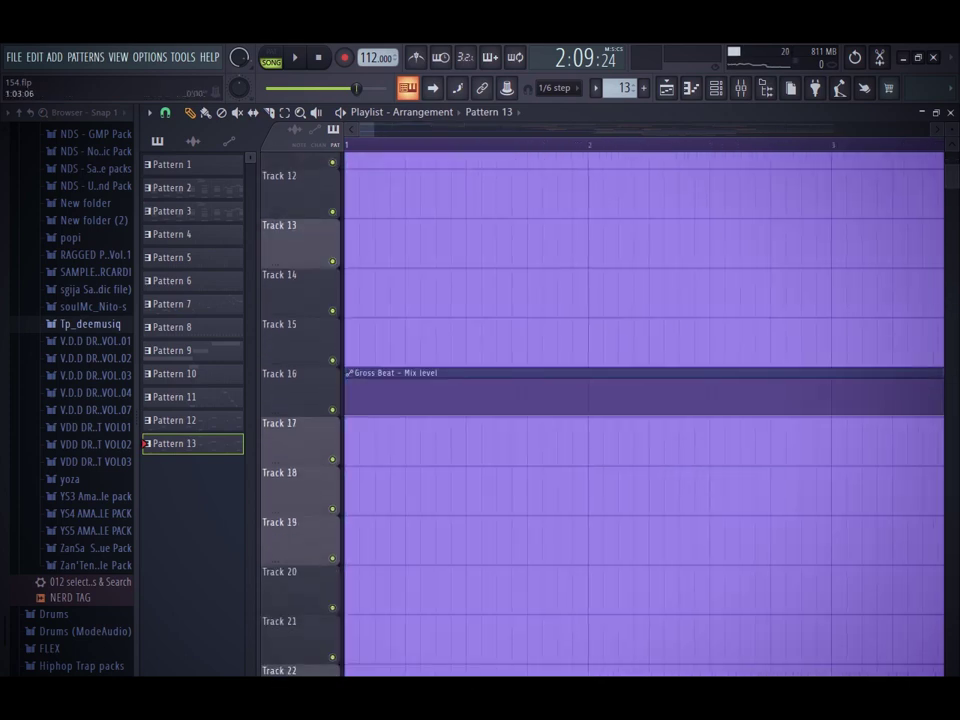
pyautogui.scroll(-10, 644, 414)
pyautogui.scroll(-5, 644, 414)
pyautogui.scroll(15, 644, 414)
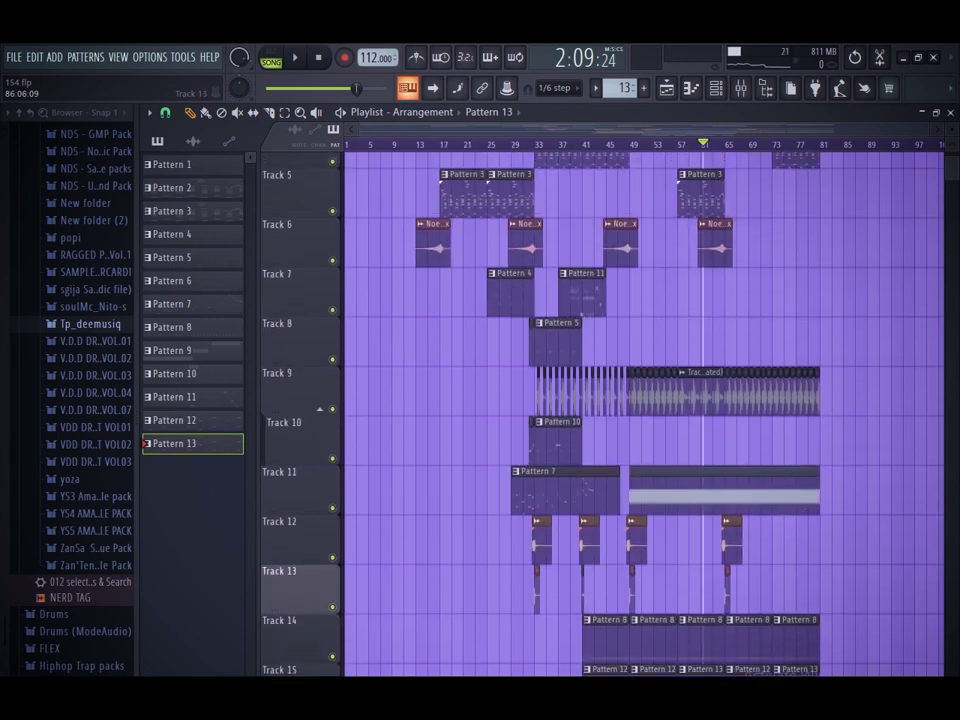
pyautogui.moveTo(848, 222)
pyautogui.mouseDown()
pyautogui.moveTo(344, 674)
pyautogui.moveTo(344, 600)
pyautogui.mouseUp()
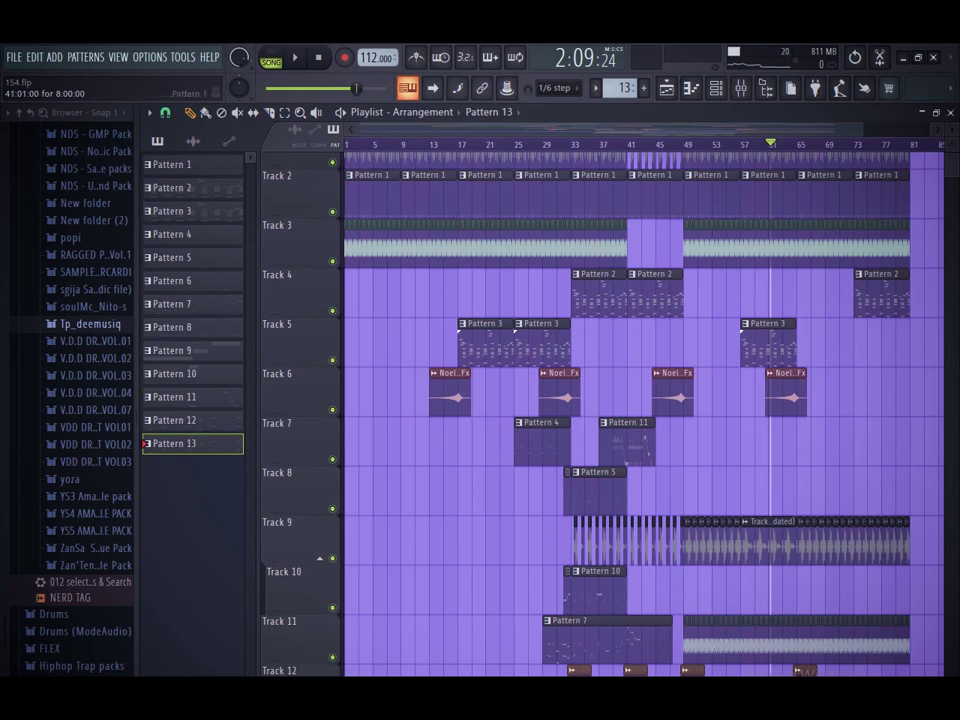
pyautogui.moveTo(659, 220)
pyautogui.mouseDown()
pyautogui.moveTo(344, 565)
pyautogui.moveTo(344, 674)
pyautogui.mouseUp()
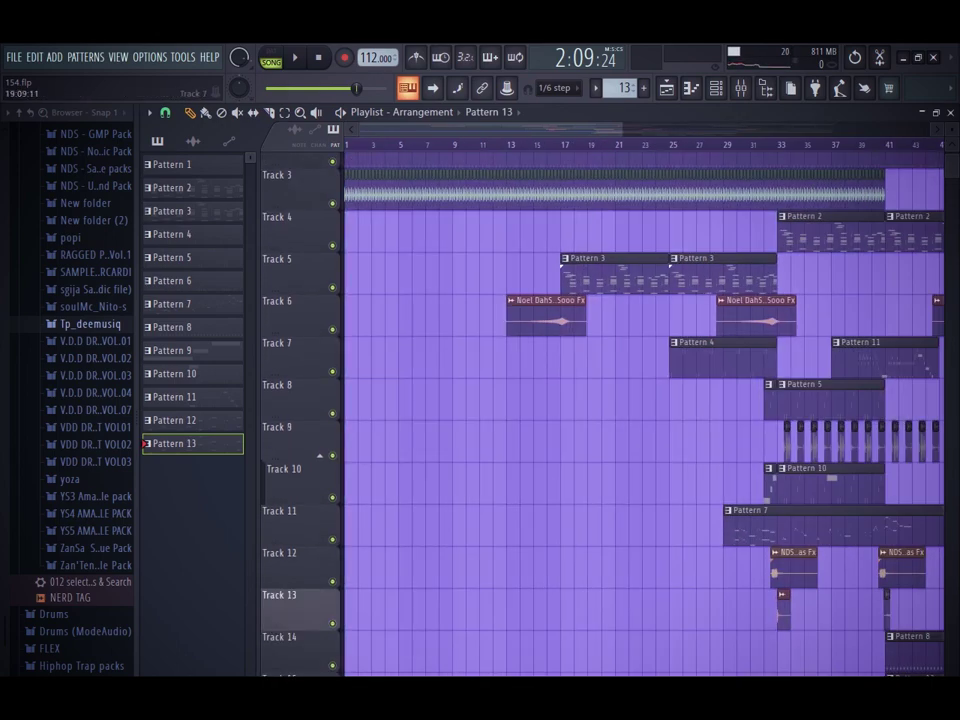
pyautogui.scroll(-4, 641, 415)
pyautogui.scroll(-5, 871, 316)
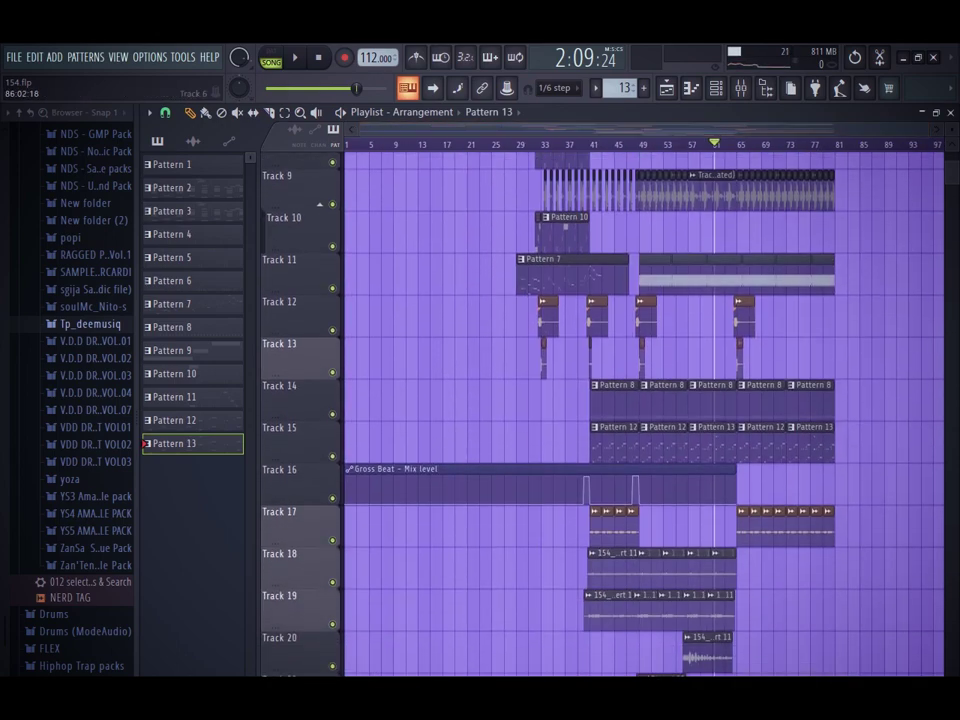
pyautogui.scroll(6, 871, 316)
pyautogui.scroll(-6, 871, 316)
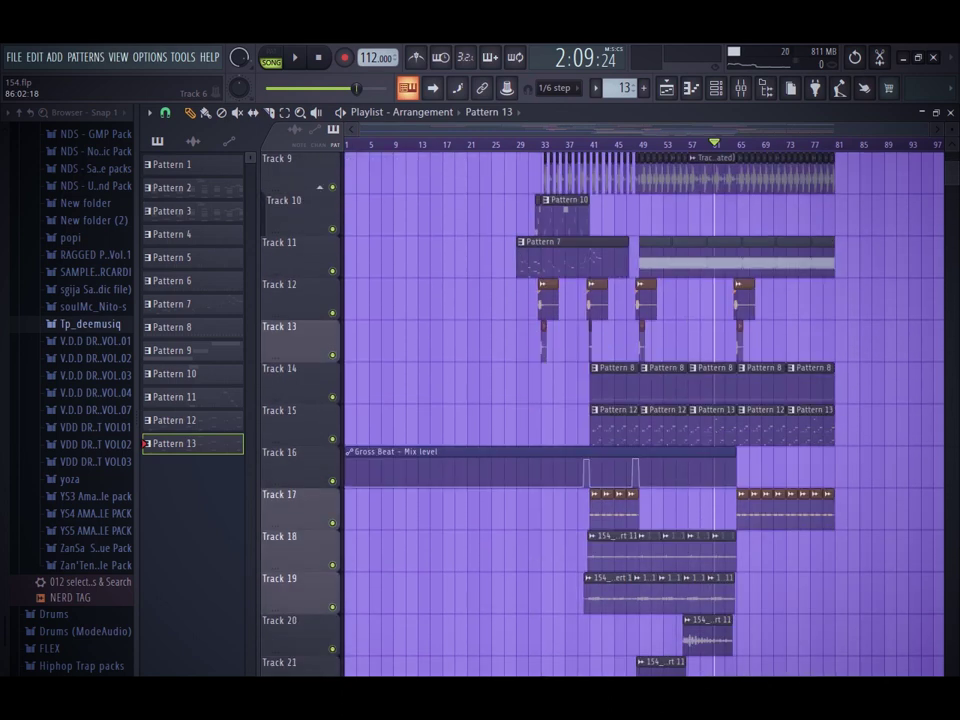
pyautogui.scroll(-4, 643, 415)
pyautogui.scroll(8, 643, 415)
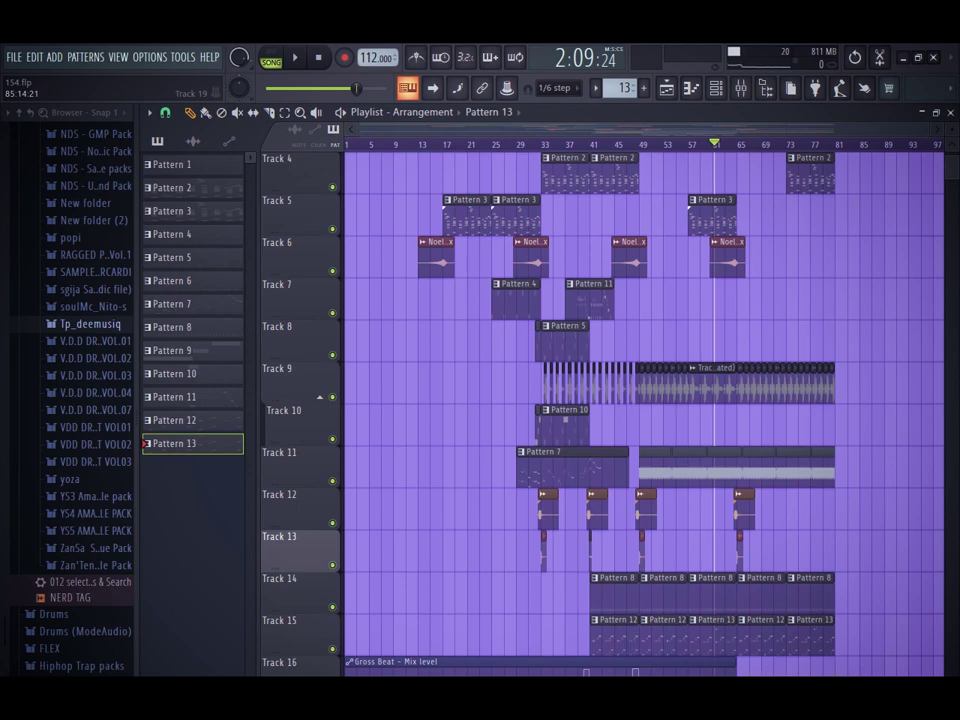
# Step: Look through the sample pack folders in the browser
pyautogui.scroll(-10, 90, 467)
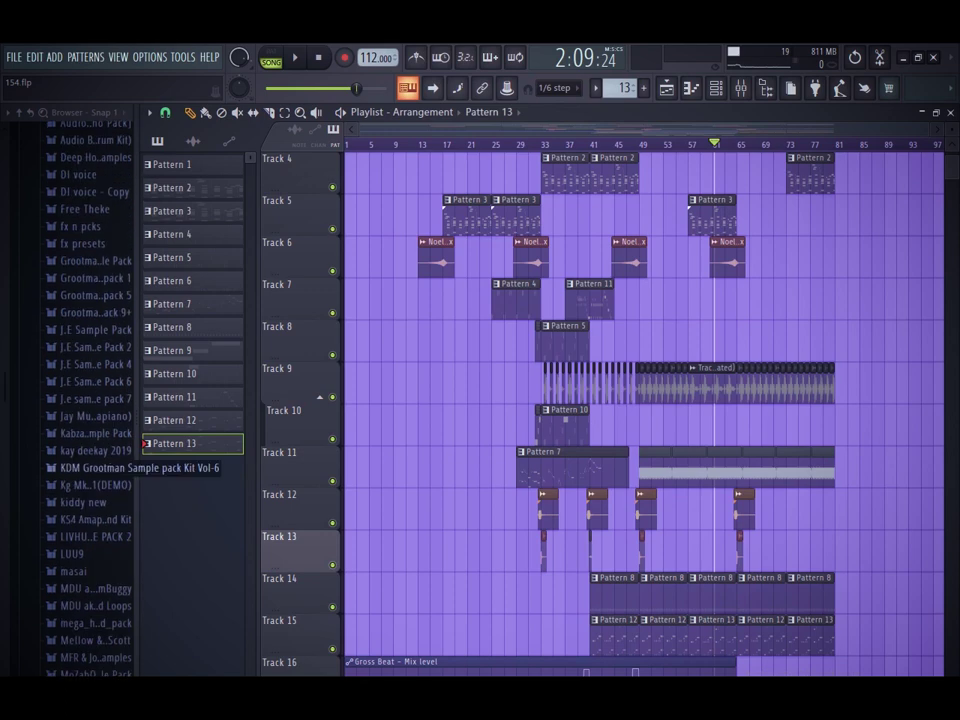
pyautogui.scroll(5, 90, 412)
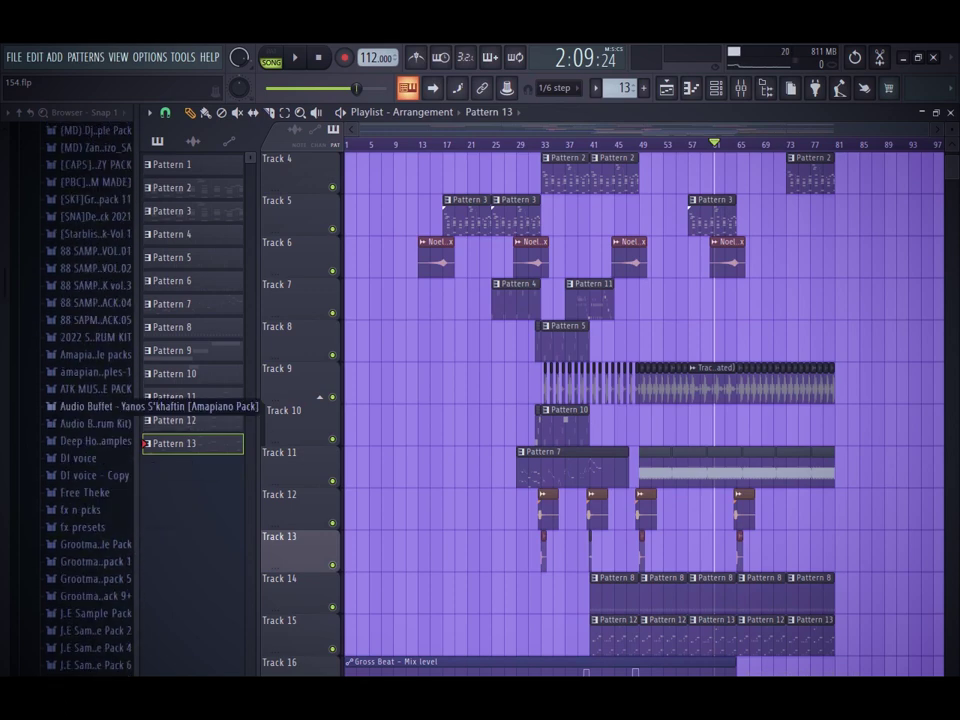
pyautogui.scroll(-8, 90, 296)
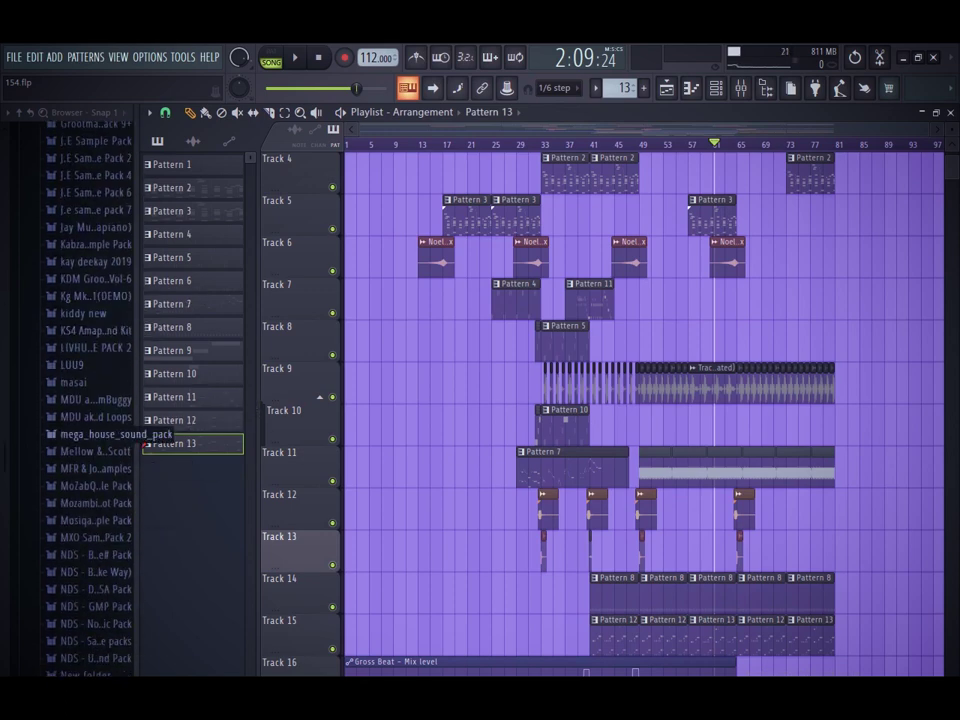
pyautogui.scroll(-5, 90, 434)
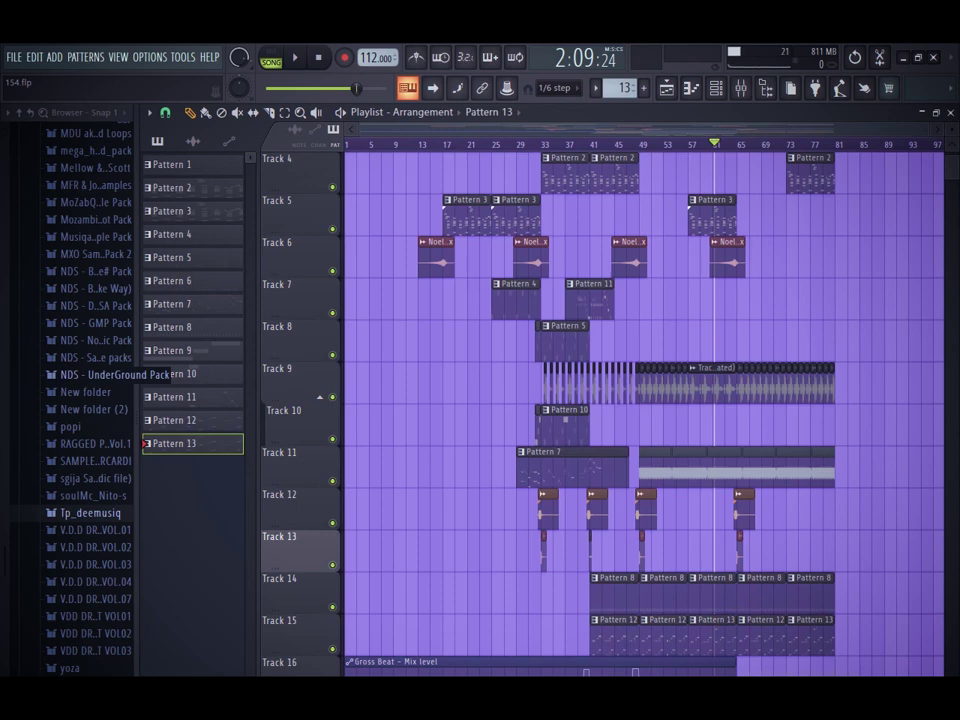
pyautogui.scroll(10, 90, 400)
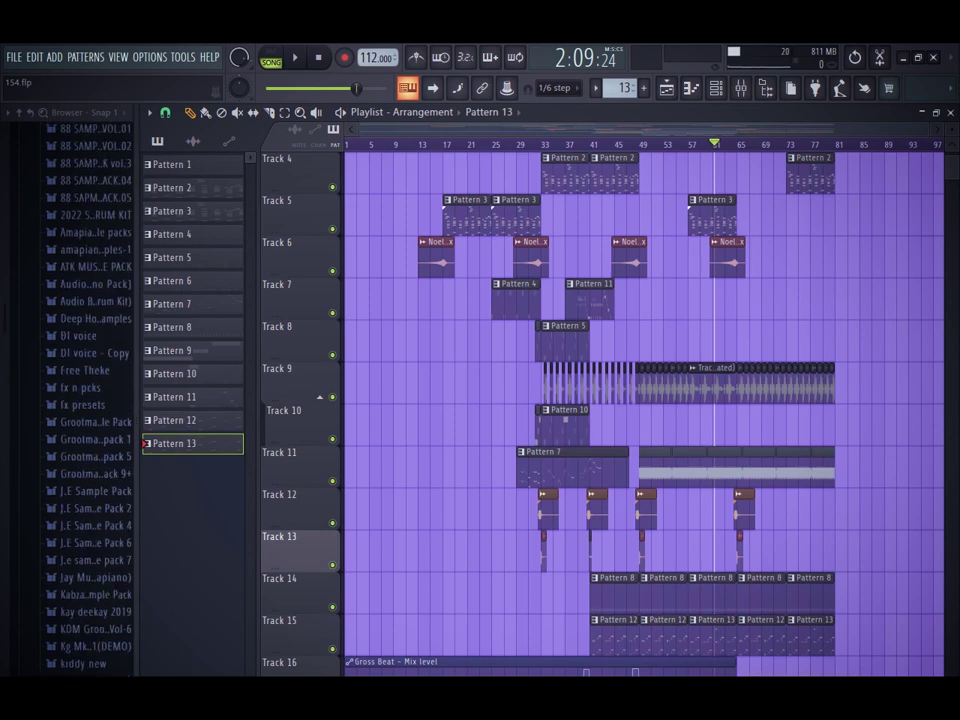
pyautogui.scroll(2, 90, 190)
pyautogui.scroll(-7, 90, 190)
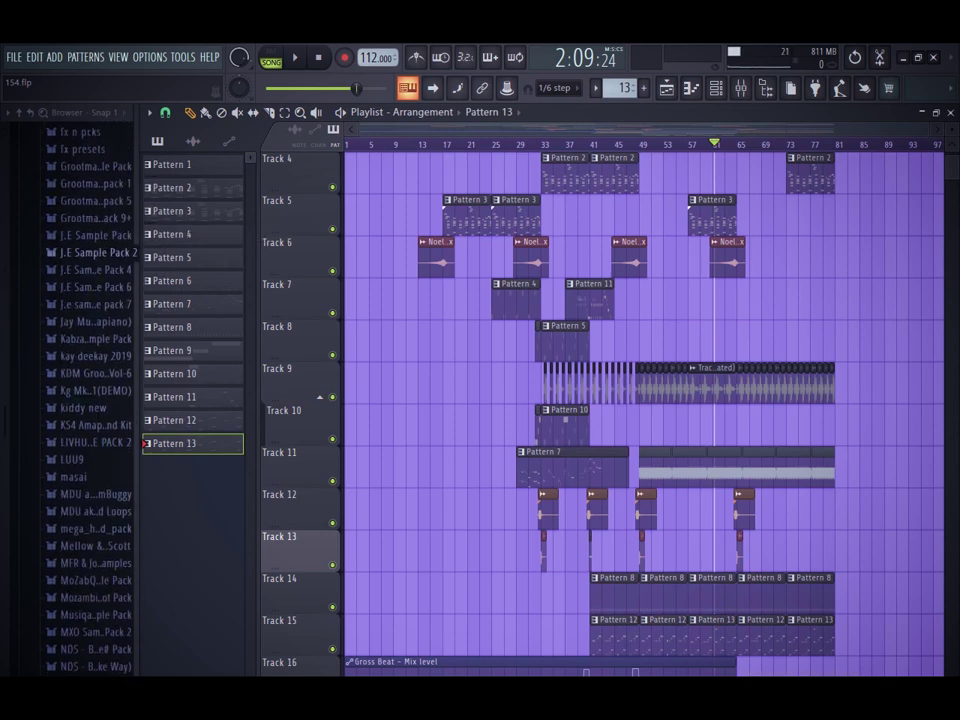
pyautogui.scroll(-8, 90, 400)
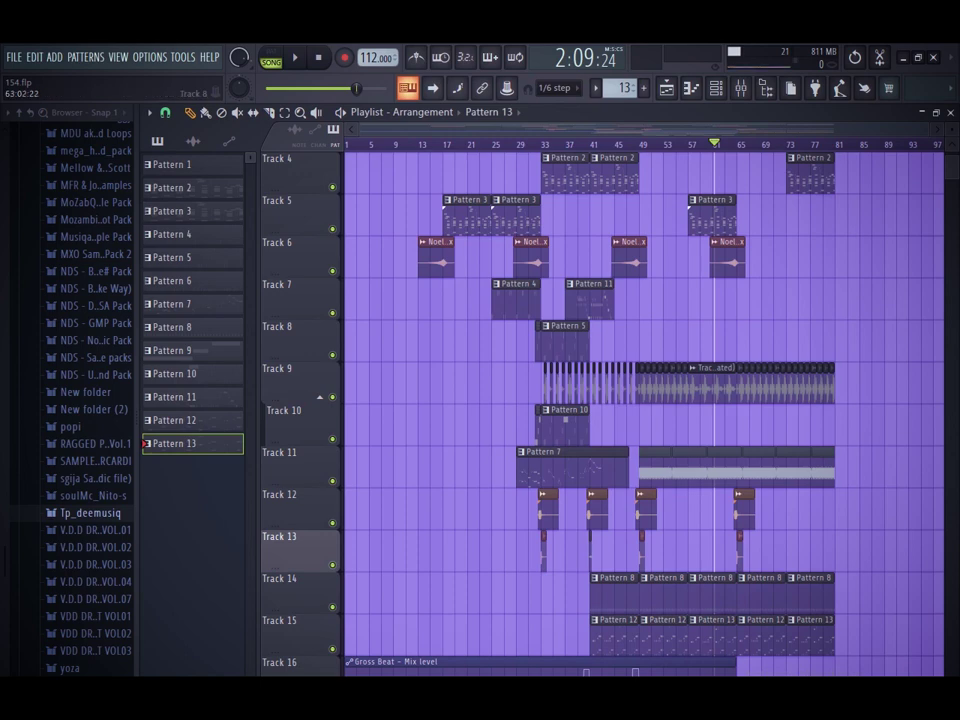
pyautogui.scroll(3, 640, 410)
pyautogui.scroll(-3, 640, 410)
pyautogui.scroll(3, 640, 410)
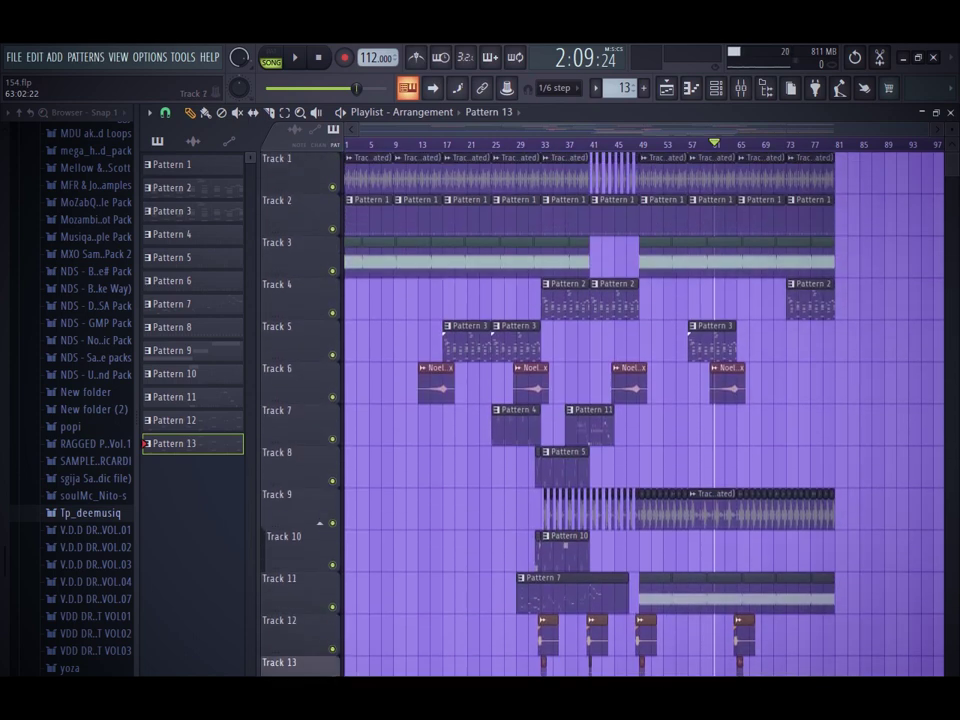